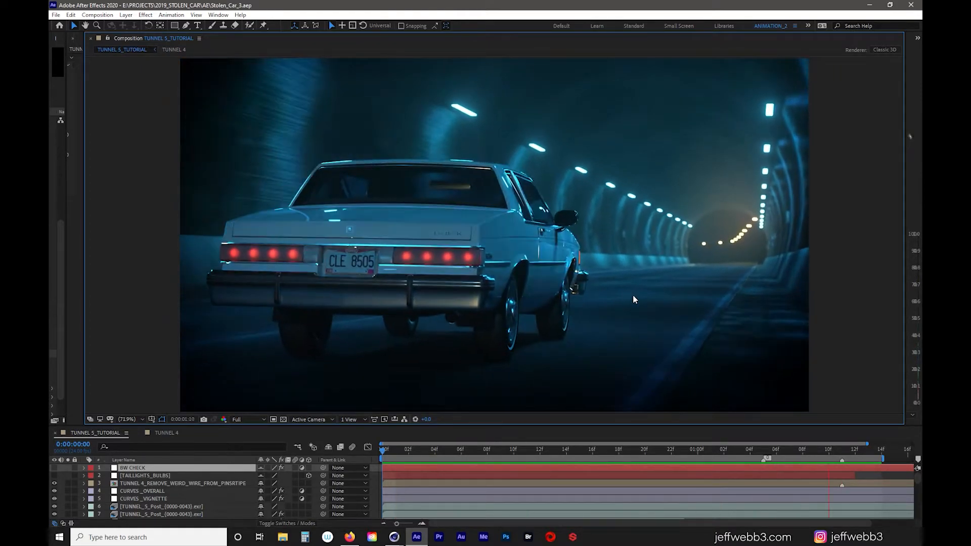
Stop the TUNNEL 5_TUTORIAL preview, enlarge the timeline and look through the composition's layer stack
{"action": "key", "text": "space"}
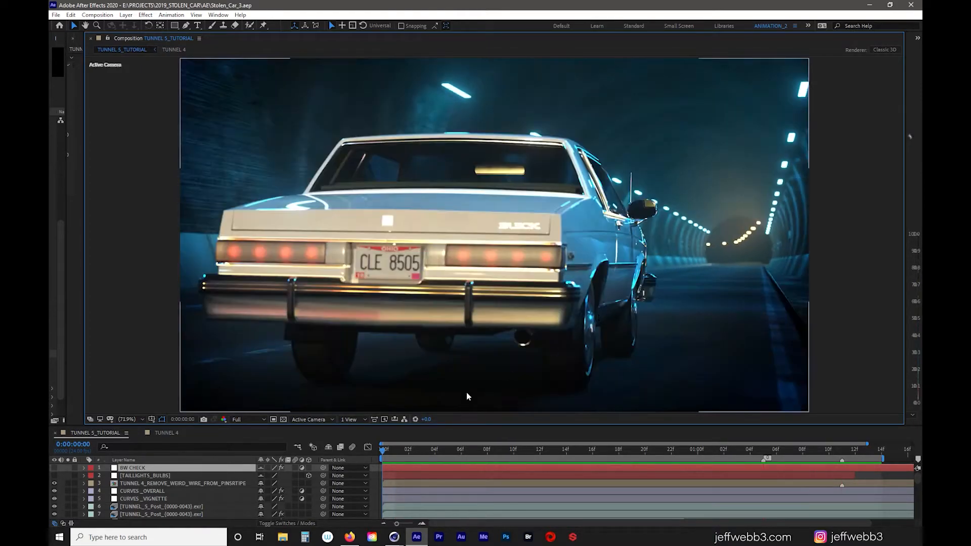
{"action": "left_click_drag", "start_coordinate": [227, 428], "coordinate": [215, 347]}
{"action": "scroll", "coordinate": [197, 445], "scroll_direction": "down", "scroll_amount": 5}
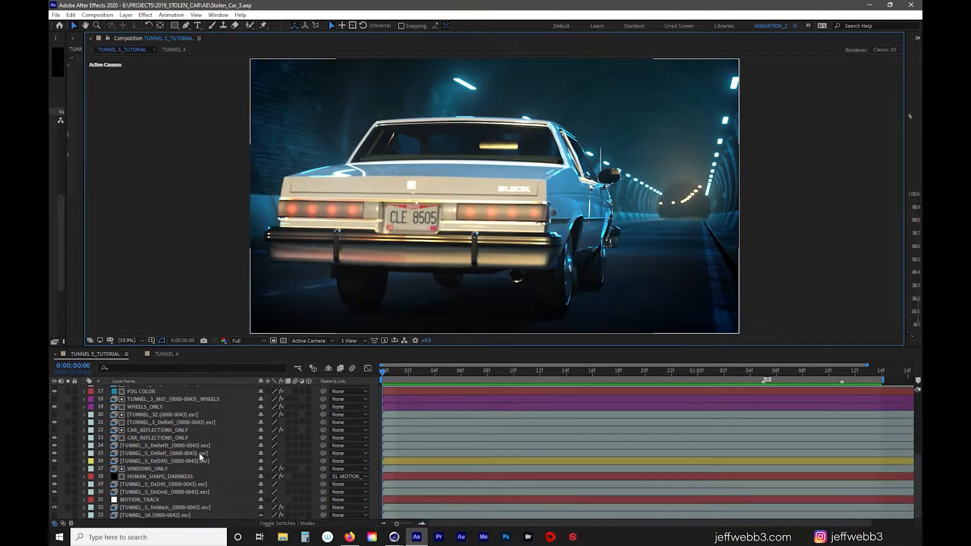
{"action": "left_click", "coordinate": [164, 507]}
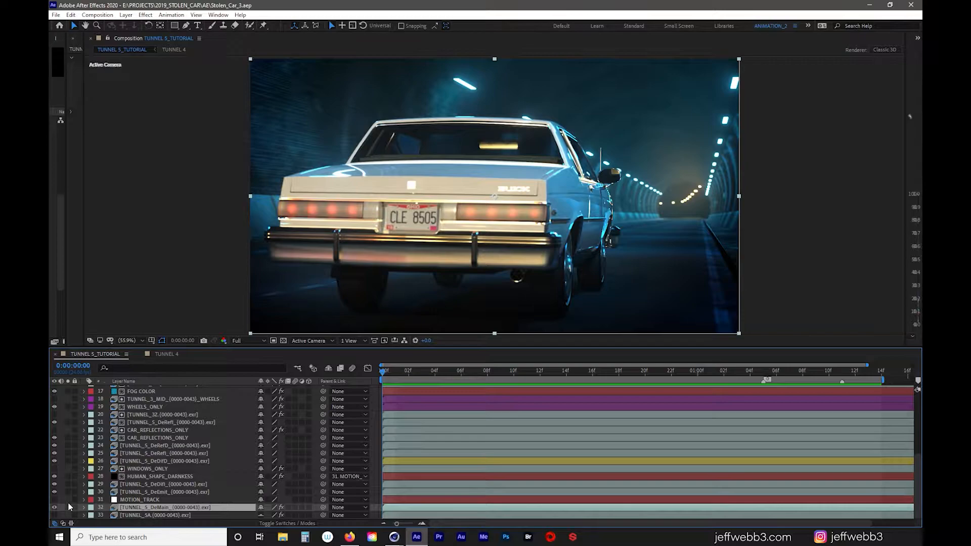
{"action": "scroll", "coordinate": [177, 493], "scroll_direction": "up", "scroll_amount": 5}
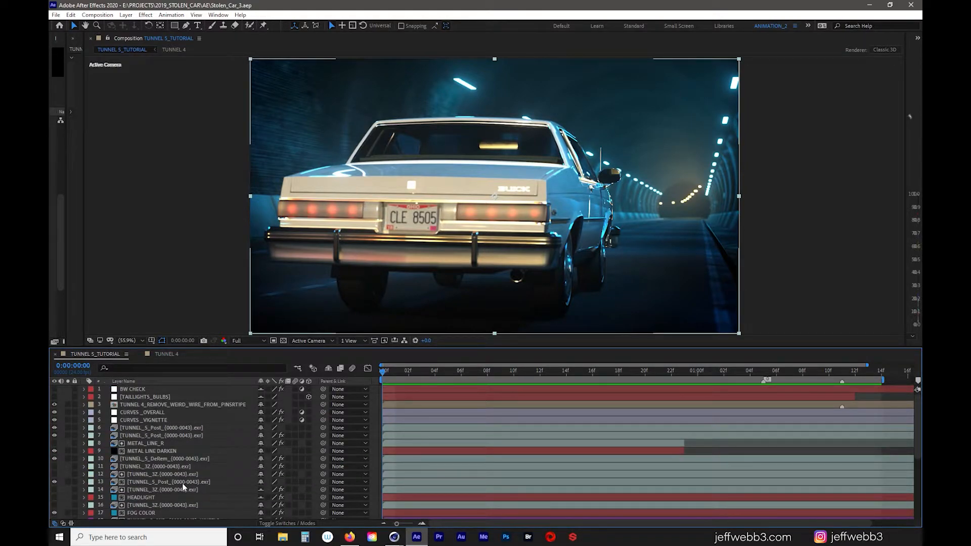
{"action": "left_click", "coordinate": [722, 452]}
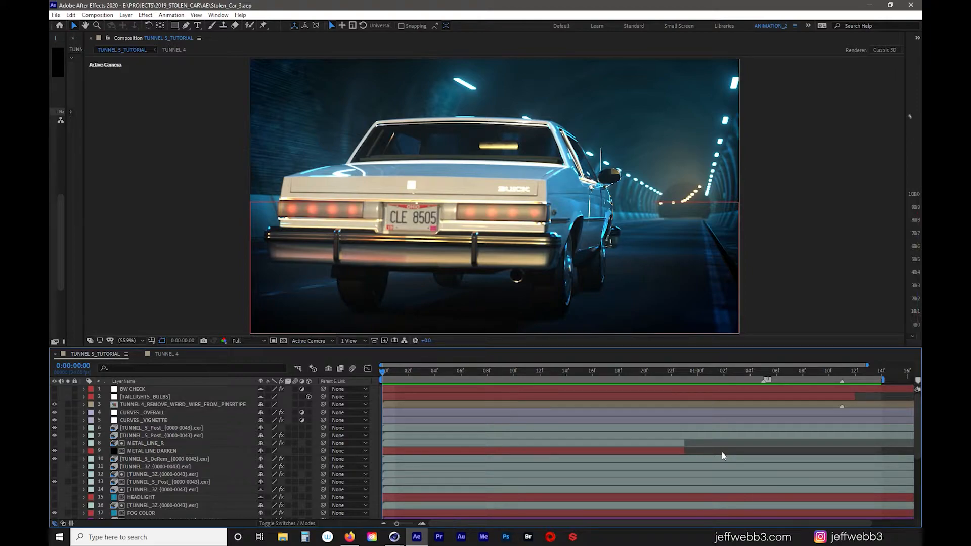
{"action": "left_click", "coordinate": [196, 223]}
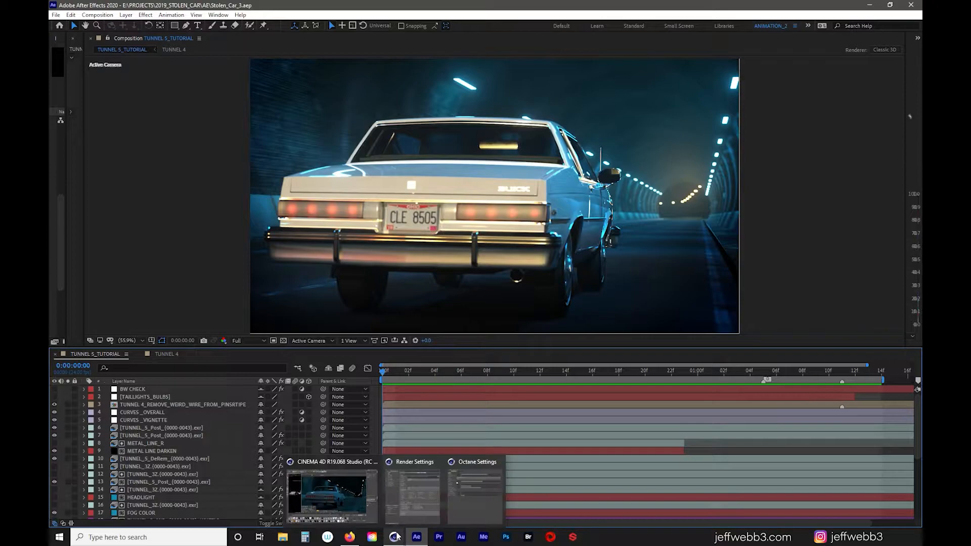
Switch to Cinema 4D and move the floating window away so the Octane Live Viewer is unobstructed
{"action": "key", "text": "alt+Tab"}
{"action": "key", "text": "alt+Tab"}
{"action": "left_click_drag", "start_coordinate": [745, 59], "coordinate": [921, 62]}
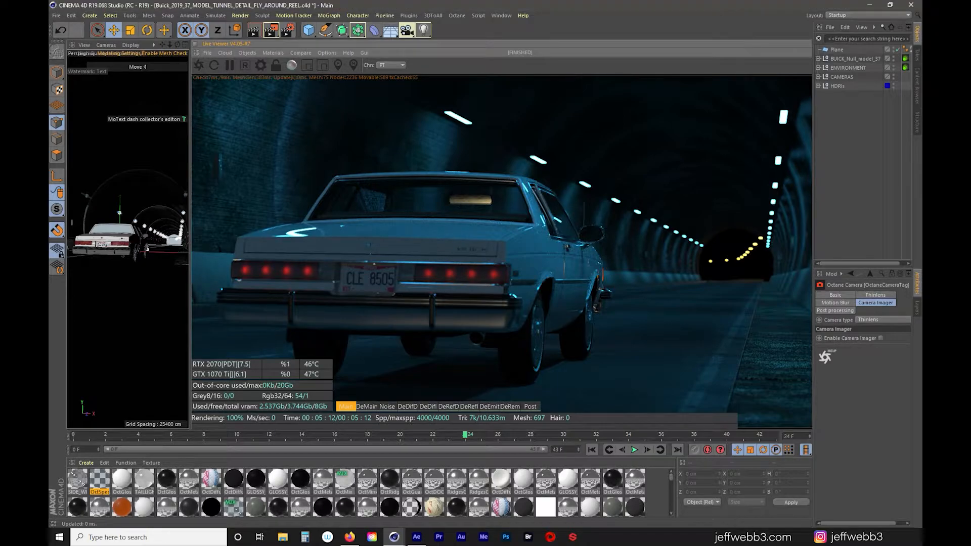
Show the "32Bit EXR WORKFLOW BASICS" video page in the browser, and clear it away to return to the Cinema 4D scene
{"action": "key", "text": "alt+Tab"}
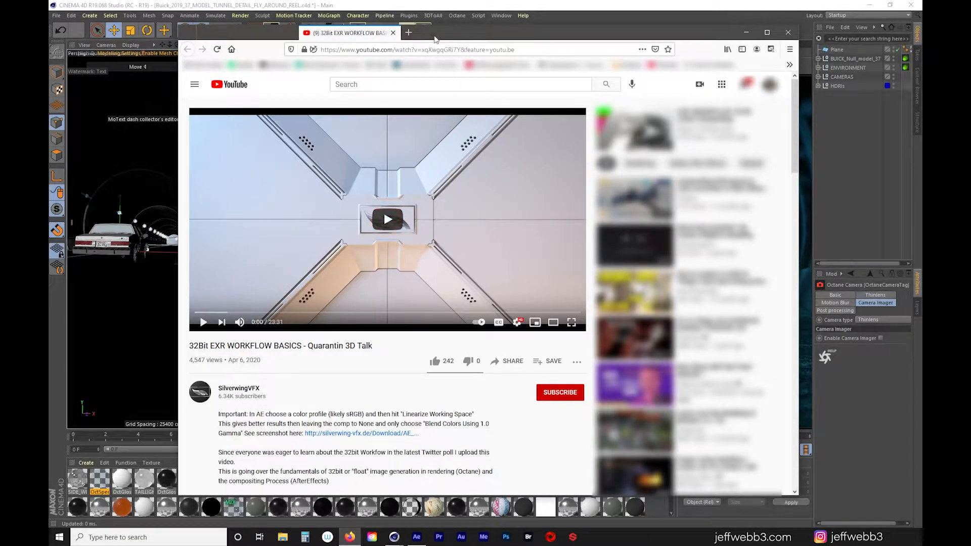
{"action": "left_click_drag", "start_coordinate": [433, 35], "coordinate": [921, 37]}
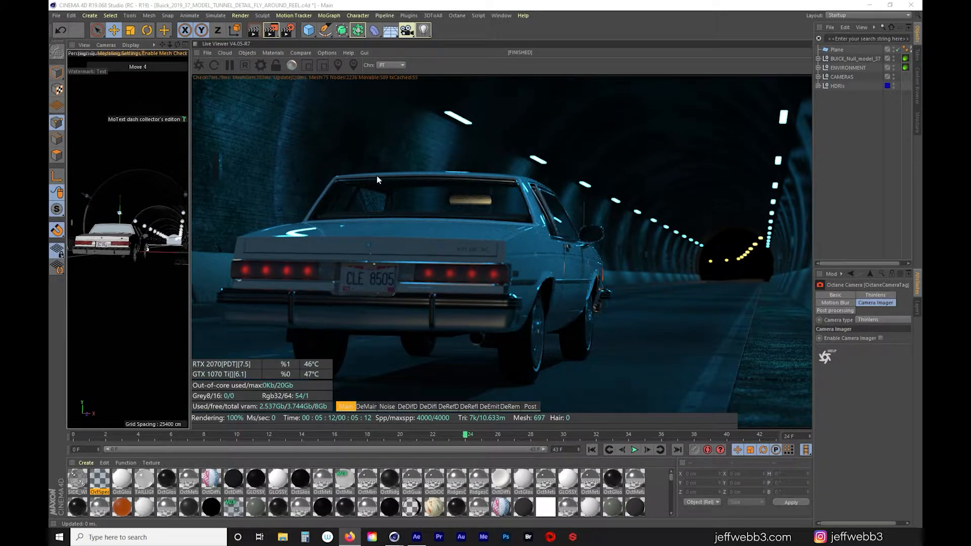
{"action": "left_click", "coordinate": [61, 30]}
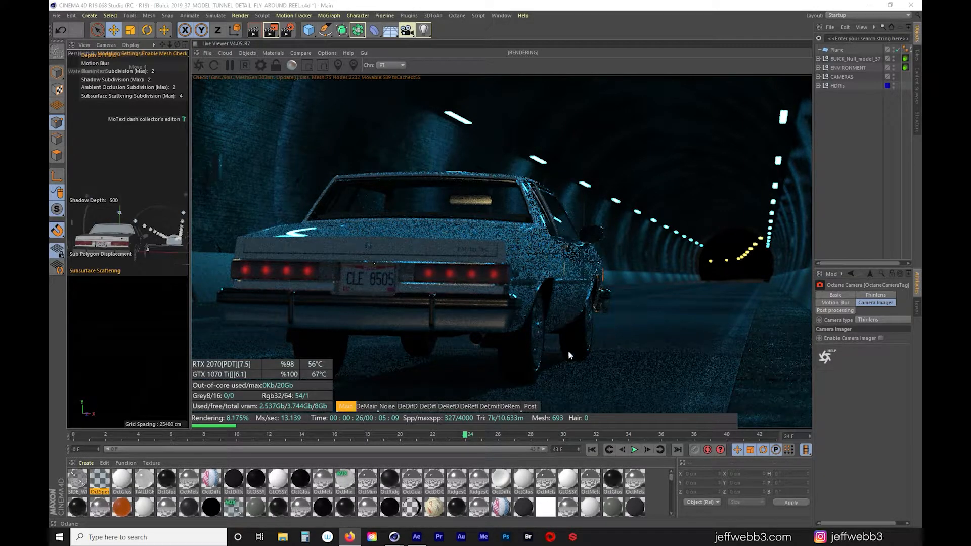
Compare the denoised main, main, noise, denoised diffuse direct and denoised diffuse indirect passes in the Live Viewer
{"action": "left_click", "coordinate": [367, 407]}
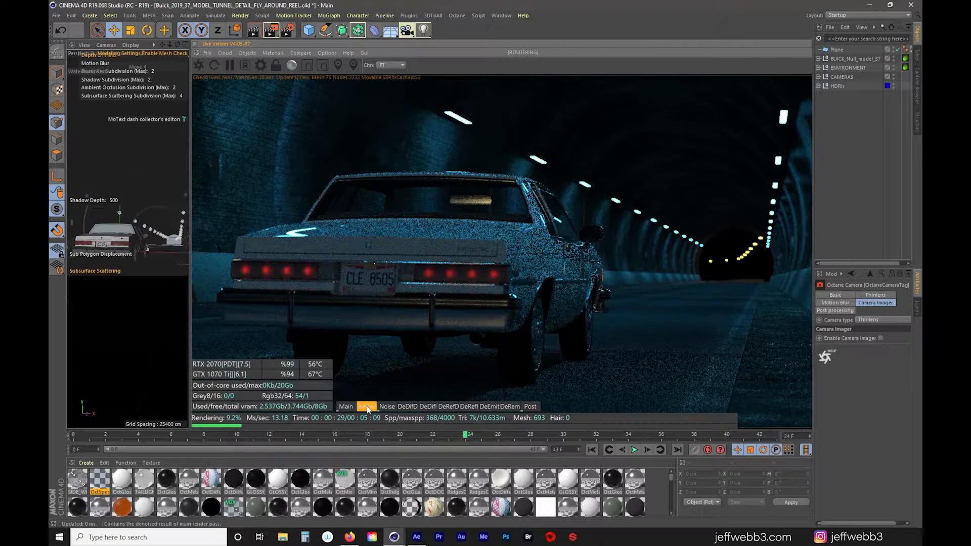
{"action": "left_click", "coordinate": [345, 408]}
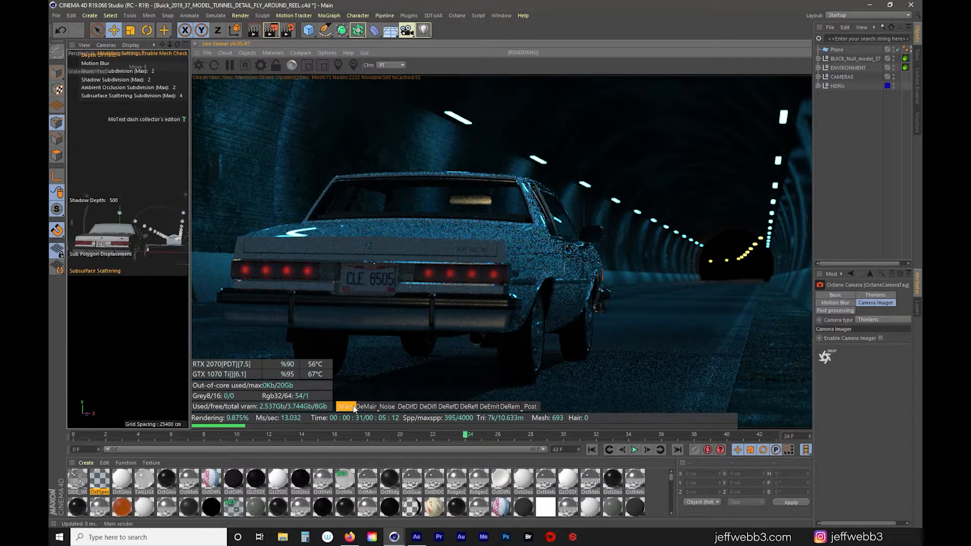
{"action": "left_click", "coordinate": [386, 407]}
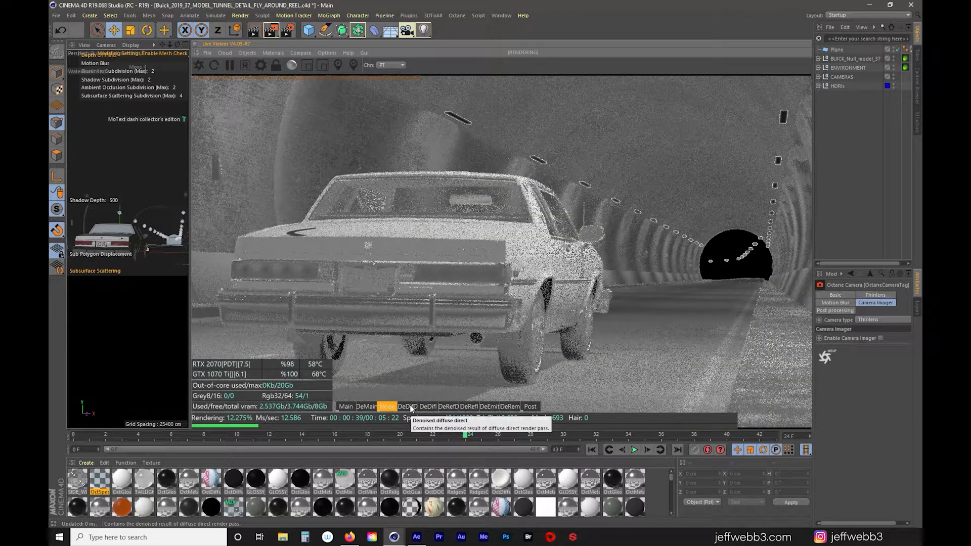
{"action": "left_click", "coordinate": [408, 407]}
{"action": "left_click", "coordinate": [429, 406]}
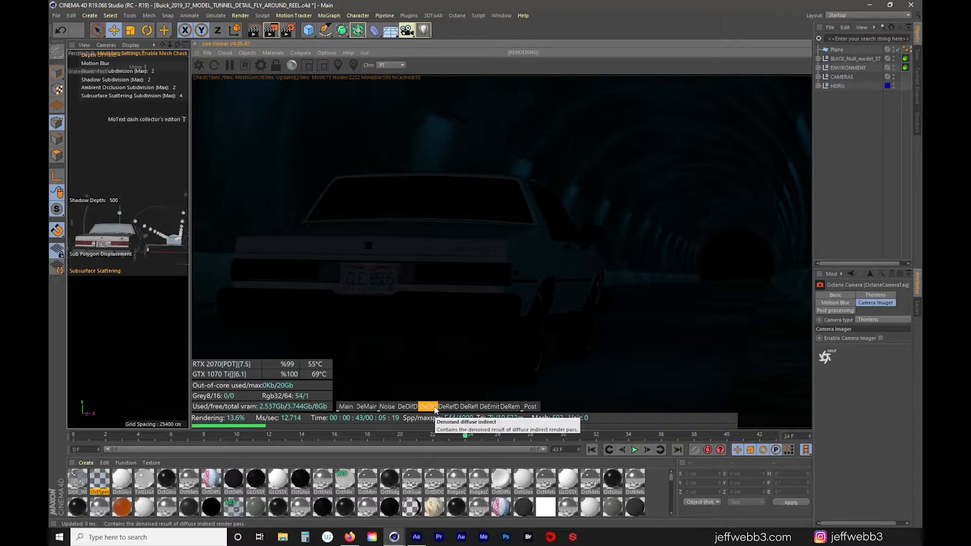
View the denoised reflection direct, reflection indirect, emission and post-processing passes, and return to the denoised main pass
{"action": "left_click", "coordinate": [448, 407]}
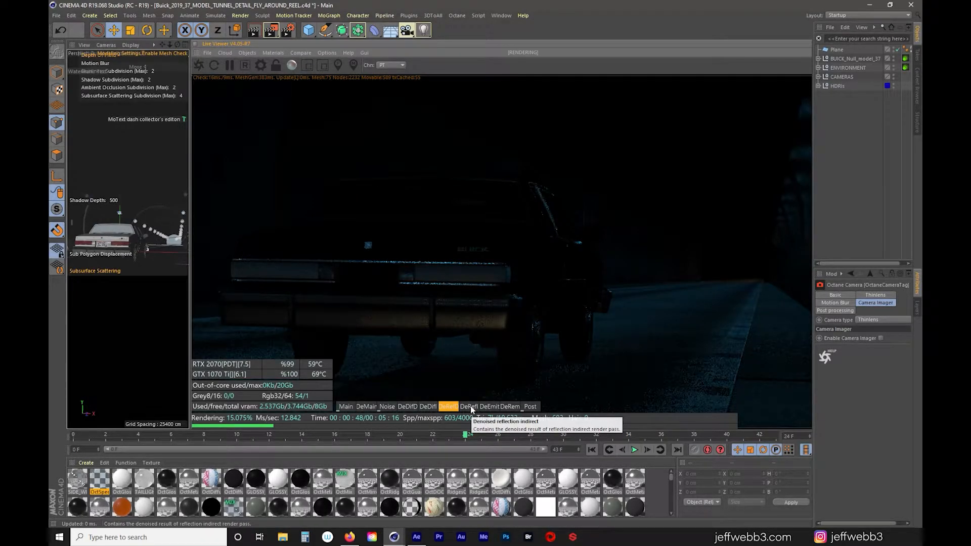
{"action": "left_click", "coordinate": [469, 407]}
{"action": "left_click", "coordinate": [490, 407]}
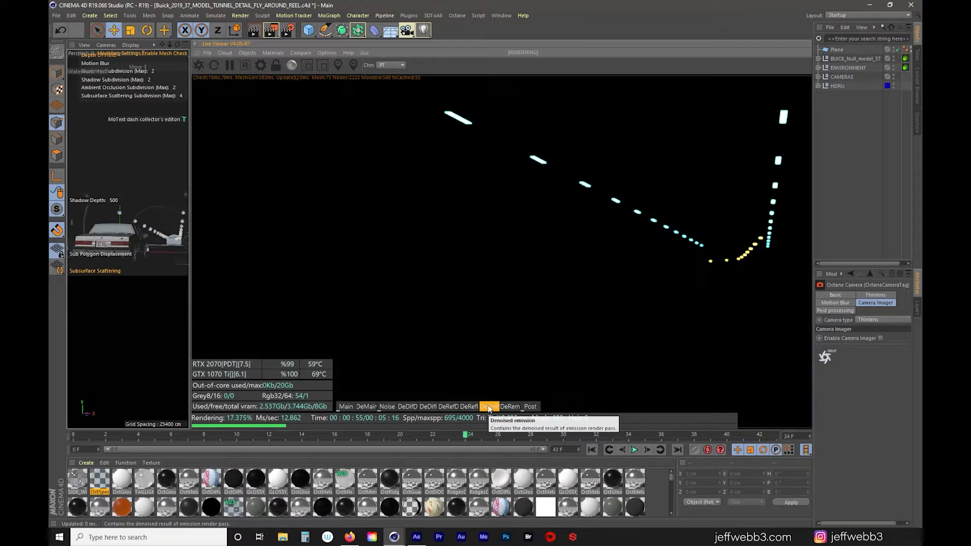
{"action": "left_click", "coordinate": [530, 407]}
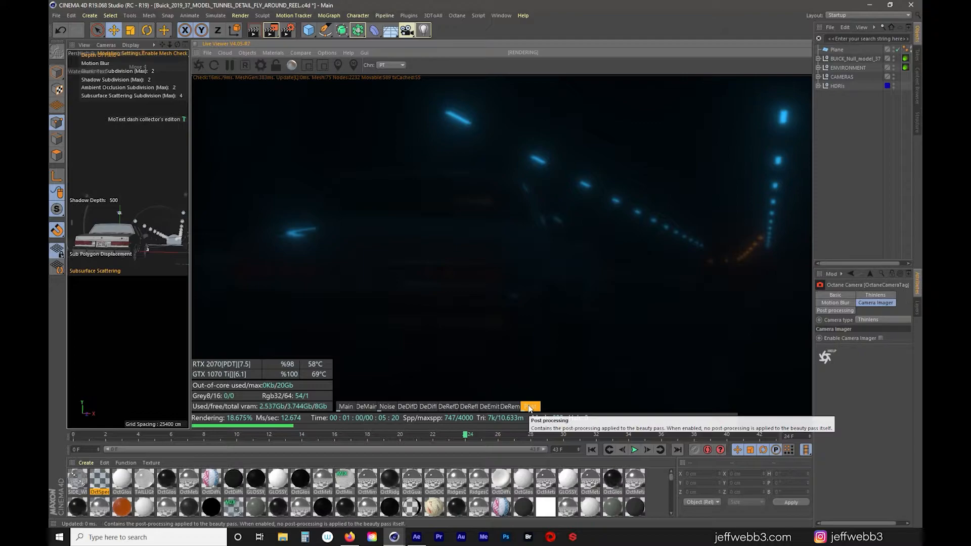
{"action": "left_click", "coordinate": [360, 407]}
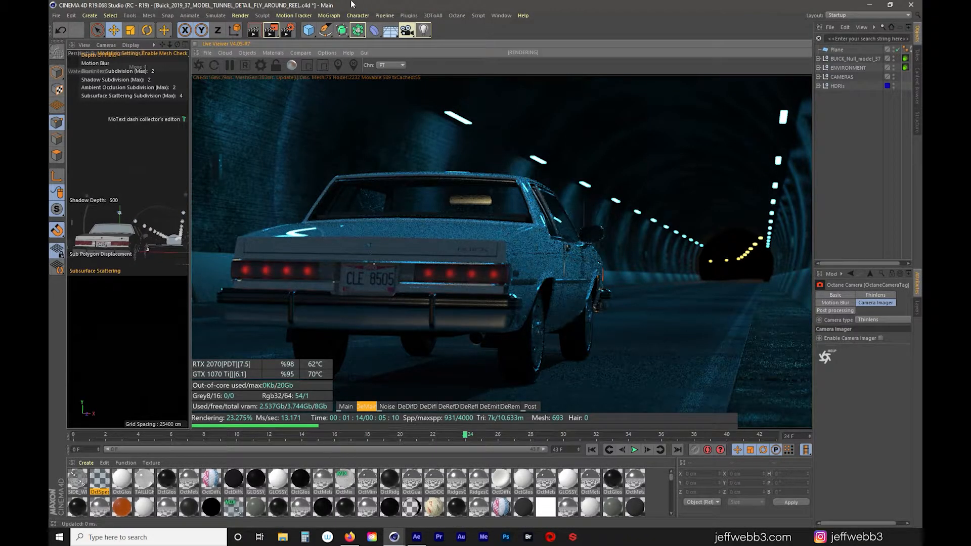
Open the Octane Settings beside the render and review the Kernels and Camera Imager settings
{"action": "left_click", "coordinate": [456, 15]}
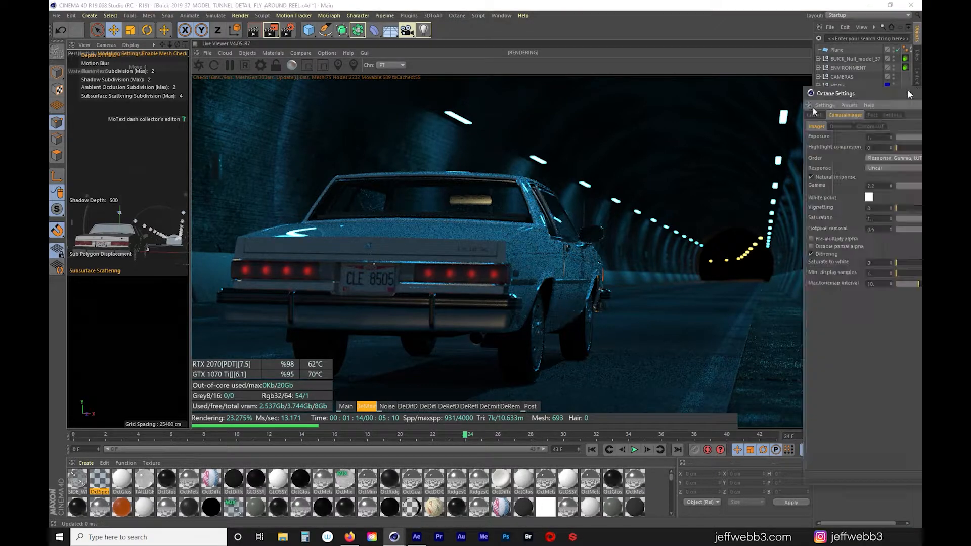
{"action": "left_click_drag", "start_coordinate": [908, 94], "coordinate": [184, 52]}
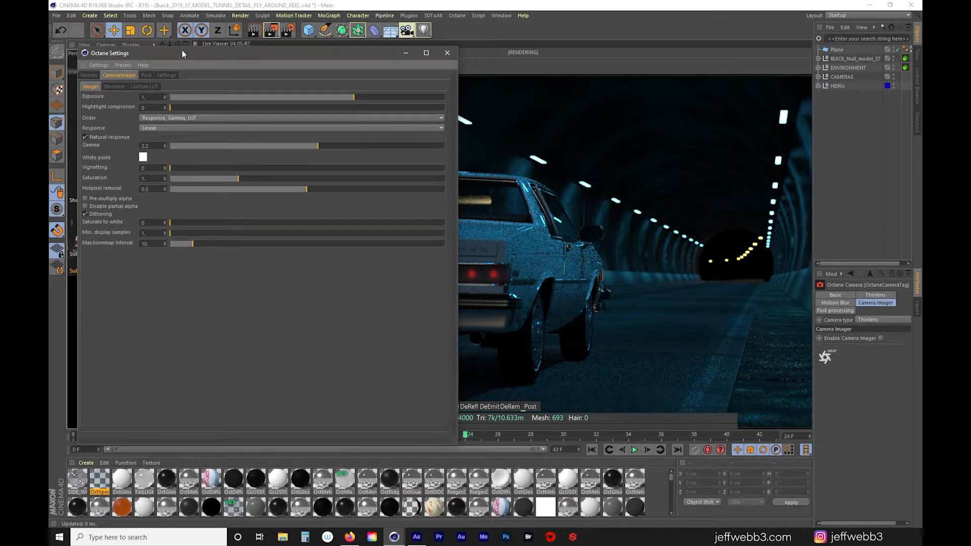
{"action": "left_click", "coordinate": [89, 75]}
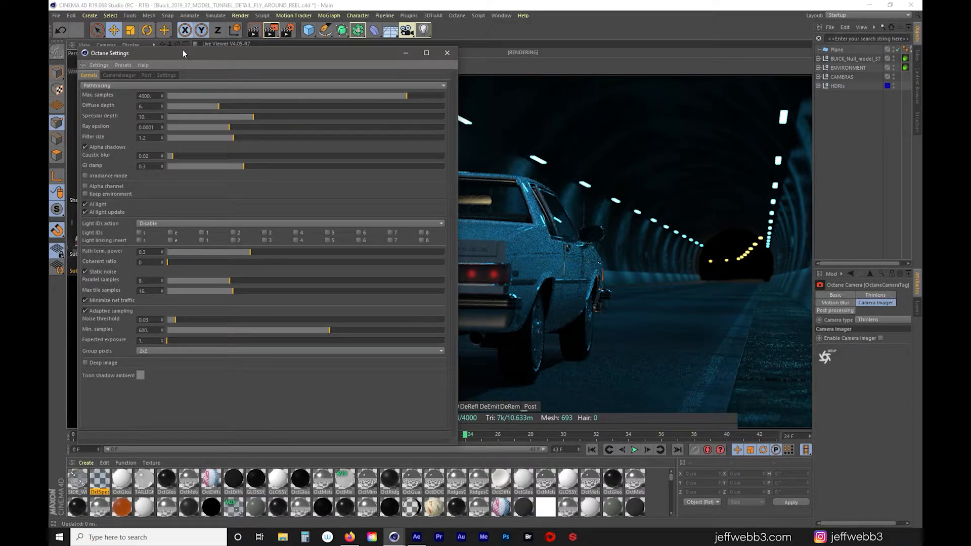
{"action": "left_click", "coordinate": [113, 76]}
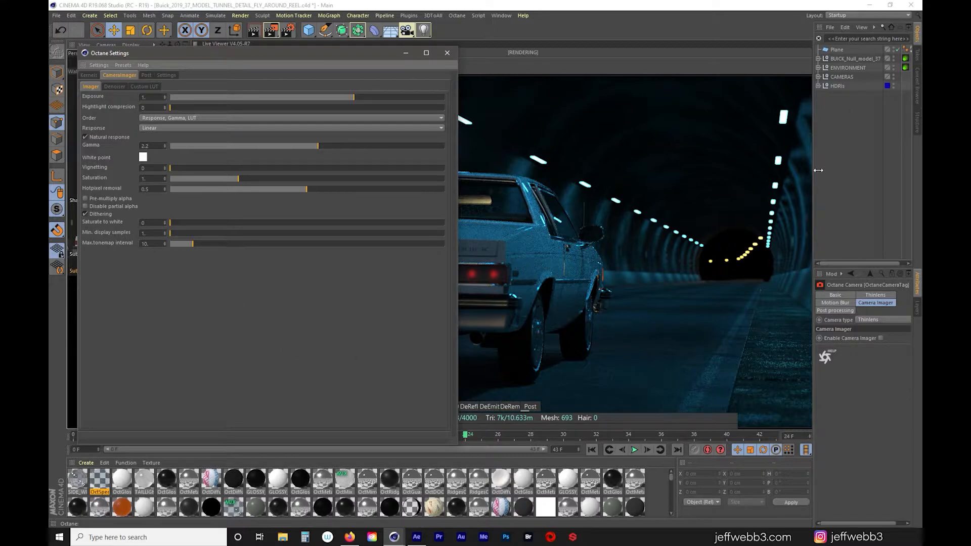
Expand the CAMERAS group and widen the object list until the cameras' Octane tags are visible
{"action": "left_click_drag", "start_coordinate": [817, 170], "coordinate": [769, 171]}
{"action": "left_click", "coordinate": [773, 76]}
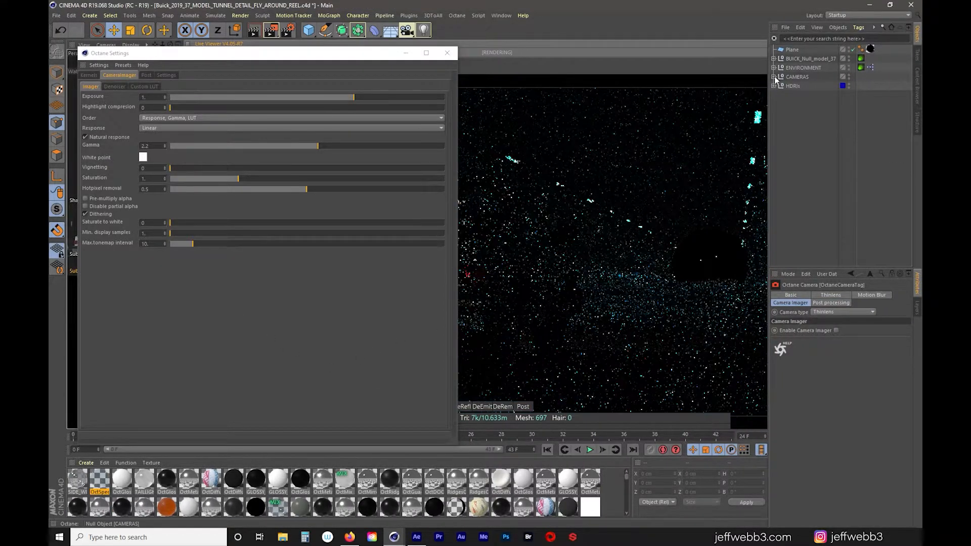
{"action": "scroll", "coordinate": [823, 206], "scroll_direction": "down", "scroll_amount": 10}
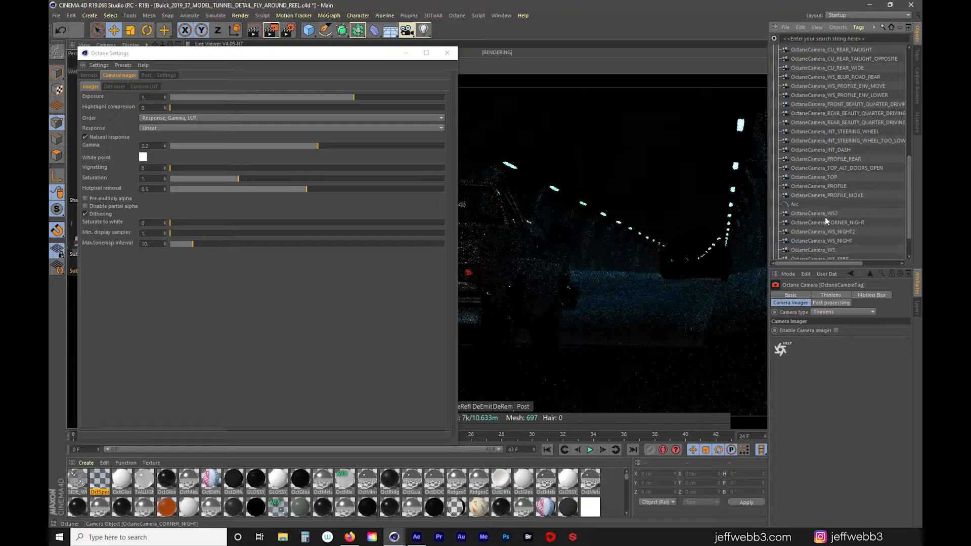
{"action": "scroll", "coordinate": [826, 214], "scroll_direction": "up", "scroll_amount": 15}
{"action": "left_click_drag", "start_coordinate": [769, 283], "coordinate": [695, 283]}
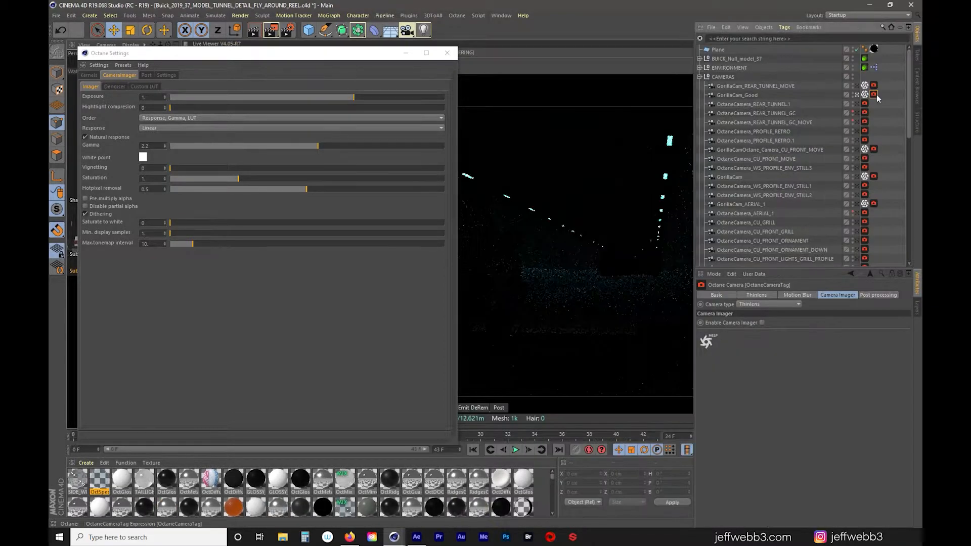
Enable the Camera Imager on GorillaCam_Good's Octane camera tag to inspect its settings, disable it again and collapse the CAMERAS group
{"action": "left_click", "coordinate": [842, 293]}
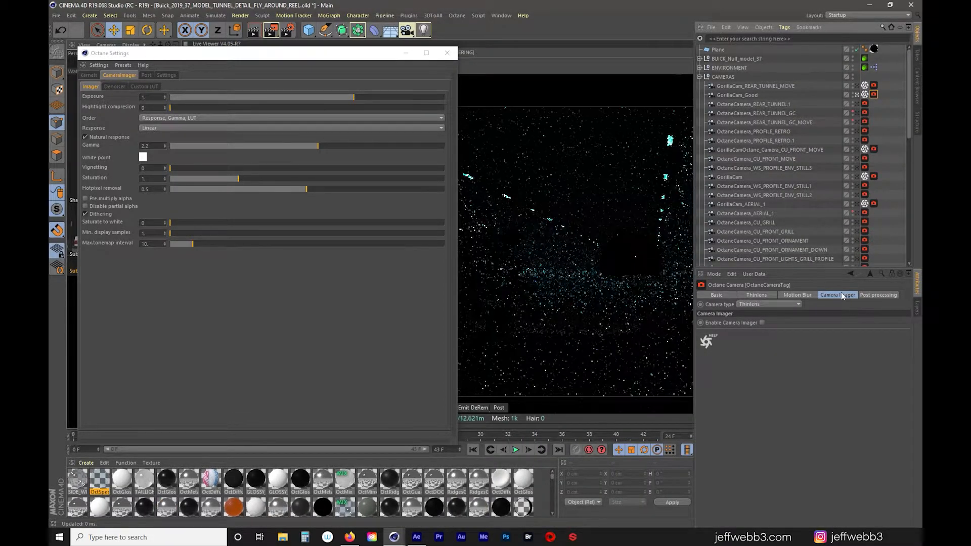
{"action": "left_click", "coordinate": [762, 322]}
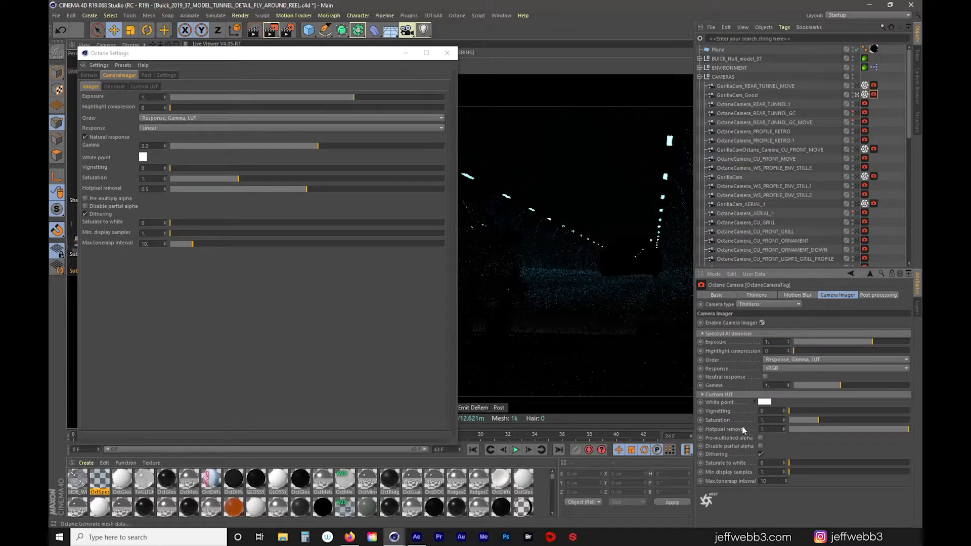
{"action": "left_click", "coordinate": [761, 323]}
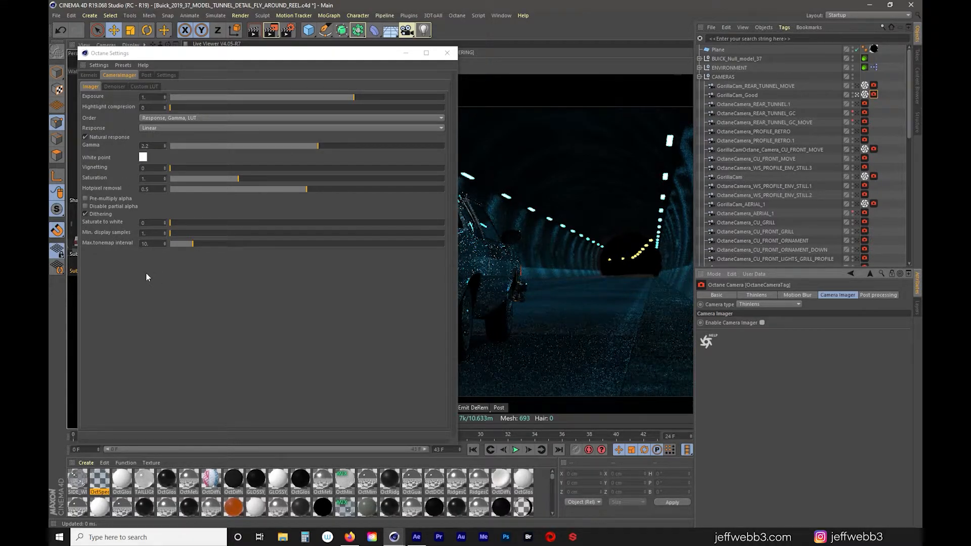
{"action": "left_click", "coordinate": [699, 77]}
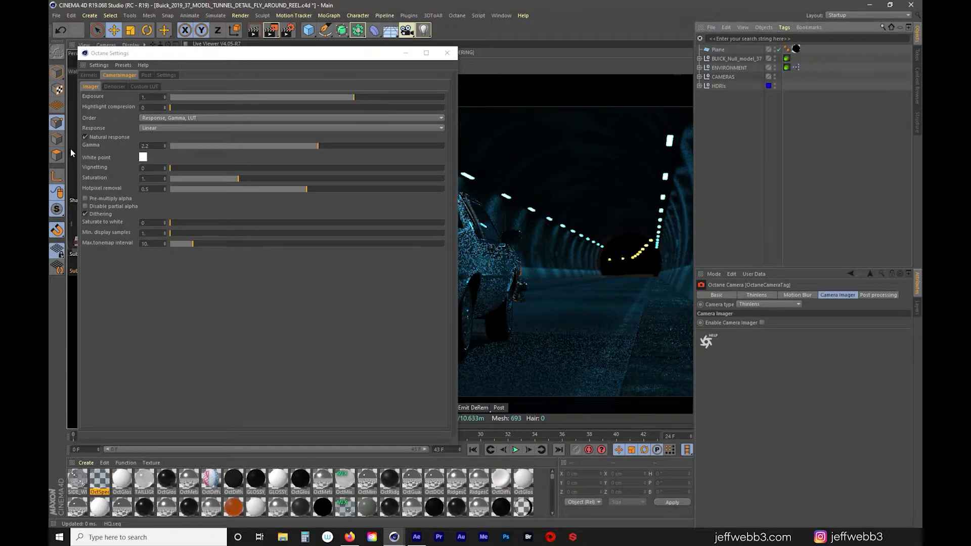
Review the Denoiser, Custom LUT and Post settings in the Octane Settings
{"action": "left_click", "coordinate": [114, 87]}
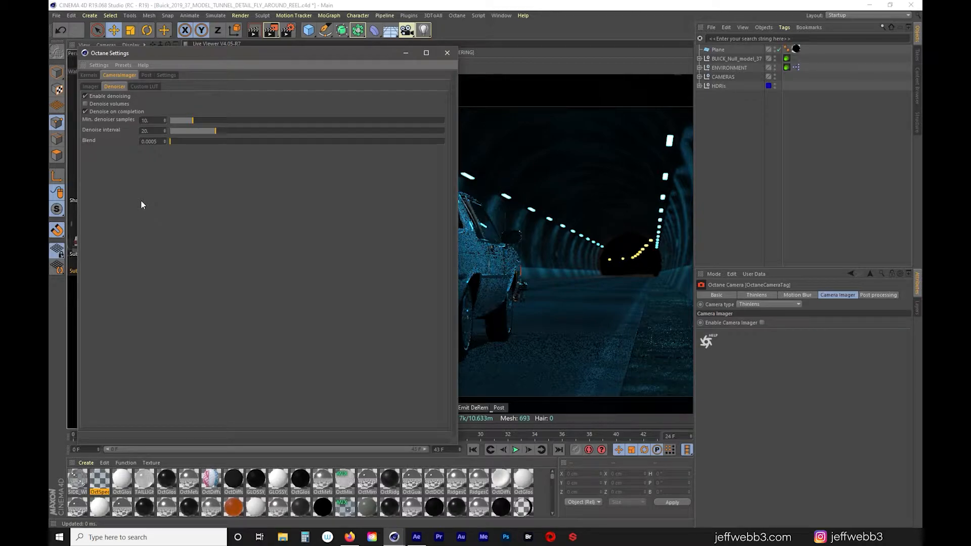
{"action": "left_click", "coordinate": [148, 87]}
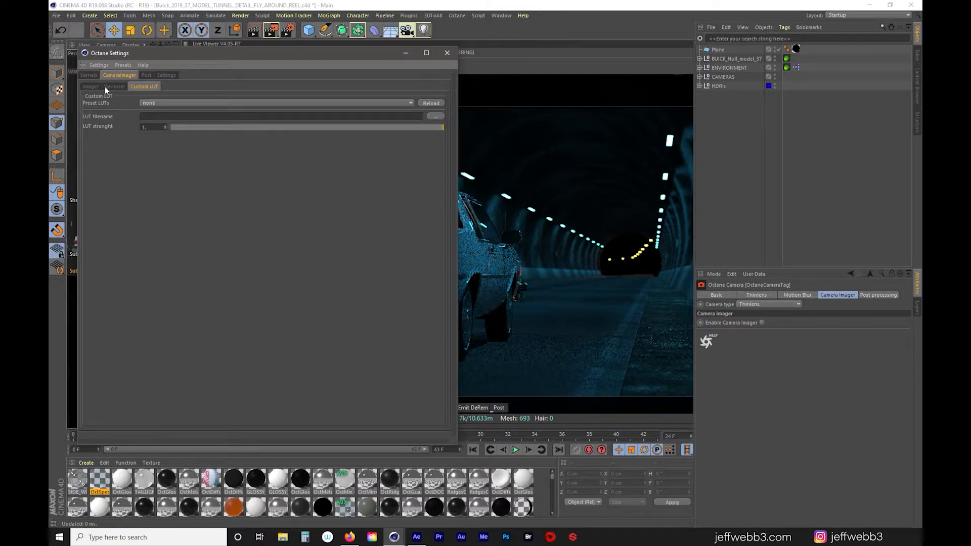
{"action": "left_click", "coordinate": [146, 75]}
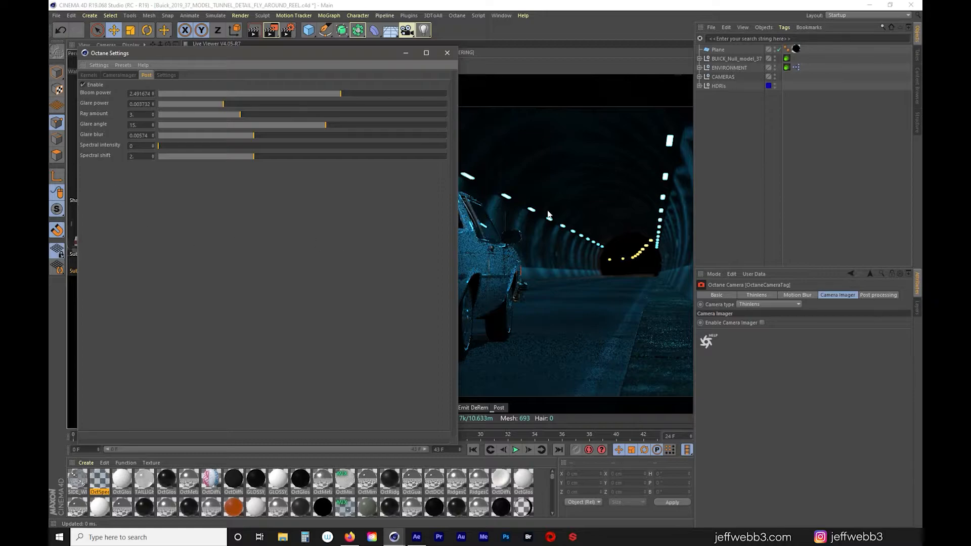
Compare the post-processing pass with the denoised main pass, moving the Octane Settings aside and back over the render
{"action": "left_click", "coordinate": [499, 408]}
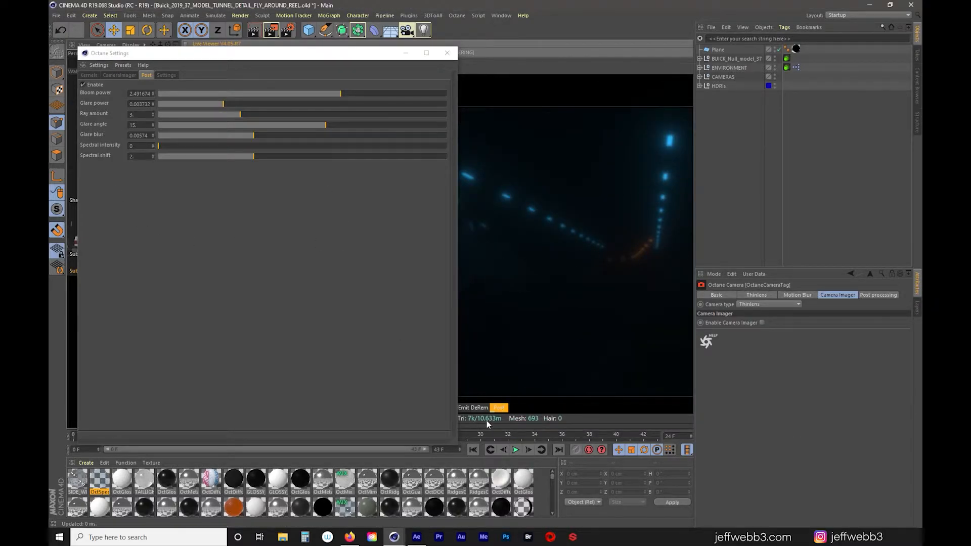
{"action": "left_click_drag", "start_coordinate": [363, 54], "coordinate": [892, 243]}
{"action": "left_click", "coordinate": [345, 408]}
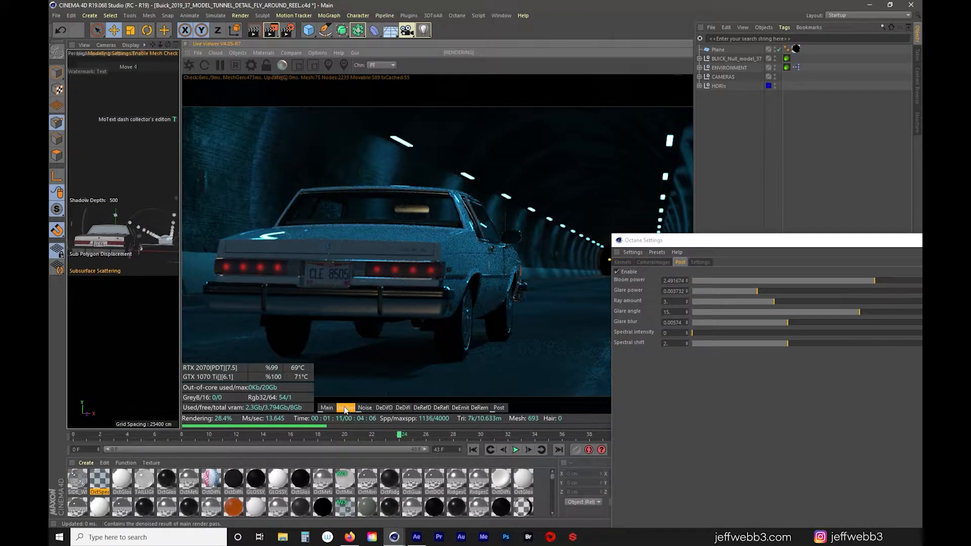
{"action": "left_click_drag", "start_coordinate": [753, 241], "coordinate": [374, 76]}
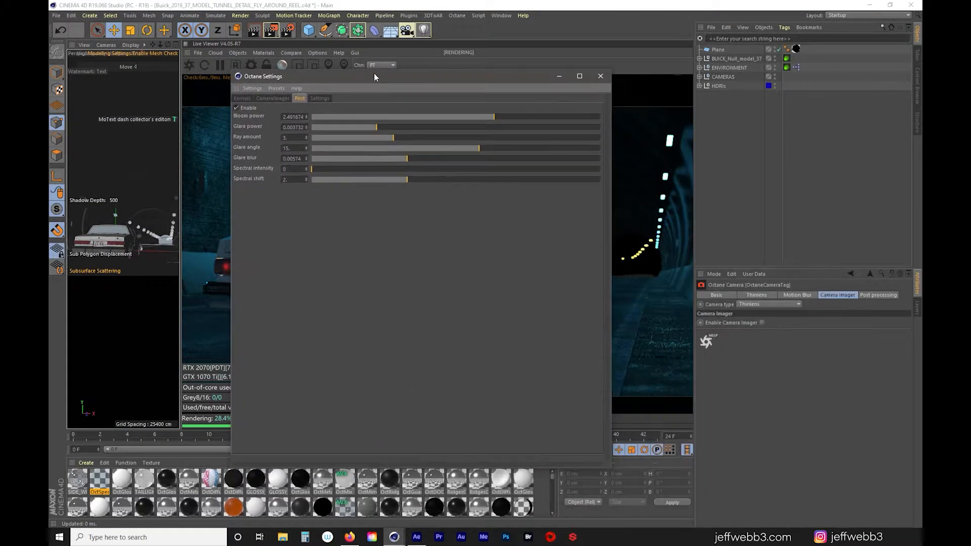
Enable denoising on the GeForce GTX 1070 Ti in the Octane device settings and move the window away from the render
{"action": "left_click", "coordinate": [319, 98]}
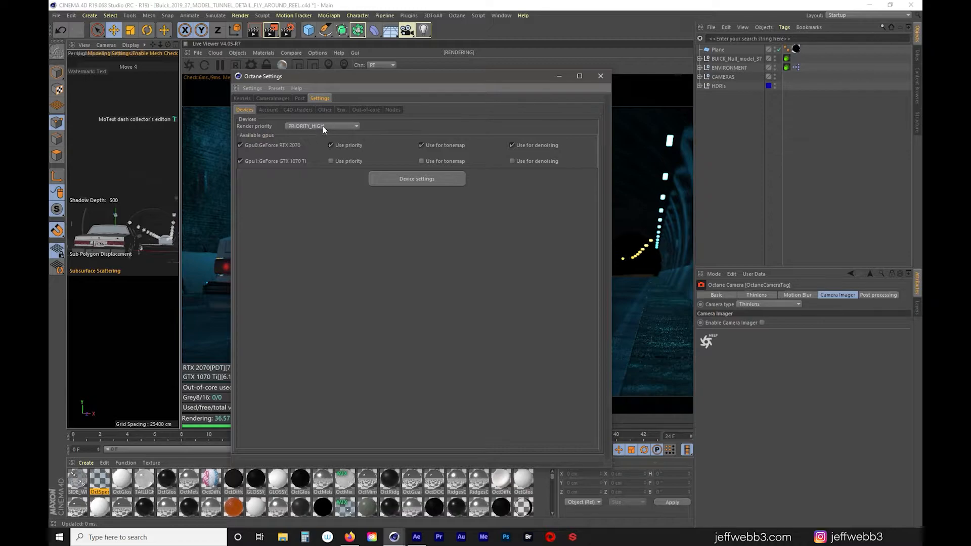
{"action": "left_click", "coordinate": [512, 161]}
{"action": "left_click_drag", "start_coordinate": [528, 77], "coordinate": [519, 52]}
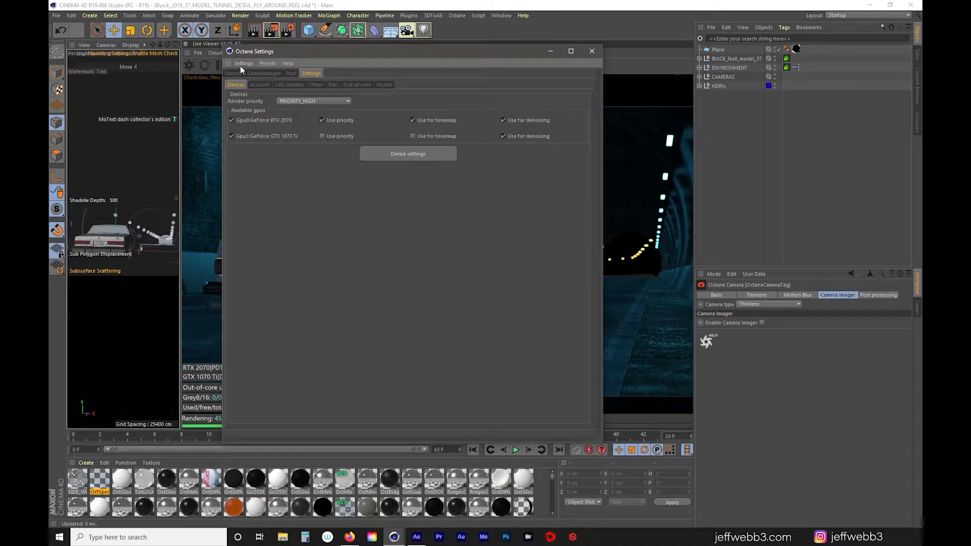
{"action": "left_click_drag", "start_coordinate": [360, 54], "coordinate": [229, 46]}
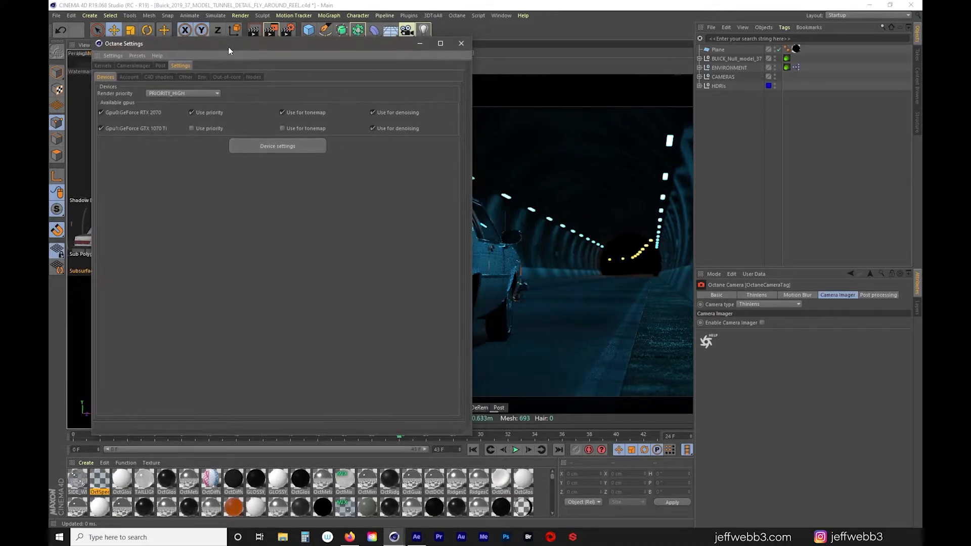
Show the Octane Post settings, bring up the Render Settings and rearrange both windows so the rendered car is visible
{"action": "left_click", "coordinate": [160, 65]}
{"action": "left_click_drag", "start_coordinate": [920, 45], "coordinate": [574, 38]}
{"action": "left_click", "coordinate": [455, 14]}
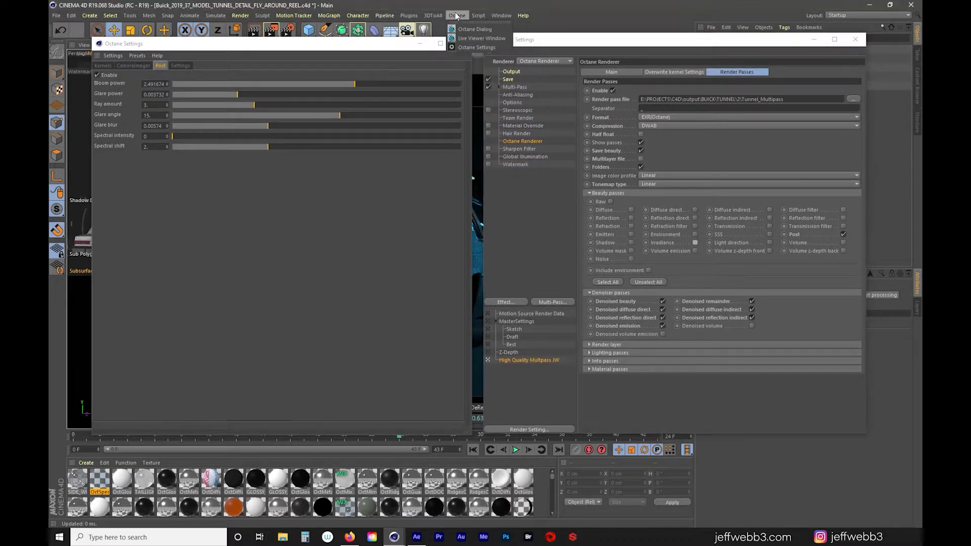
{"action": "left_click", "coordinate": [475, 47]}
{"action": "left_click", "coordinate": [289, 31]}
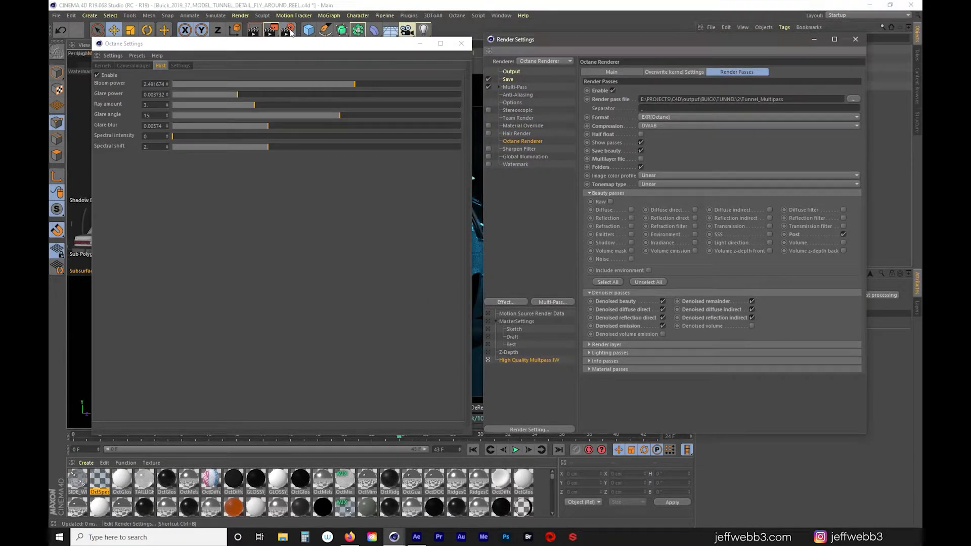
{"action": "left_click_drag", "start_coordinate": [397, 43], "coordinate": [922, 51]}
{"action": "left_click_drag", "start_coordinate": [691, 42], "coordinate": [733, 54]}
Review the regular image Save settings and the Multi-Pass settings in the Render Settings
{"action": "left_click", "coordinate": [553, 79]}
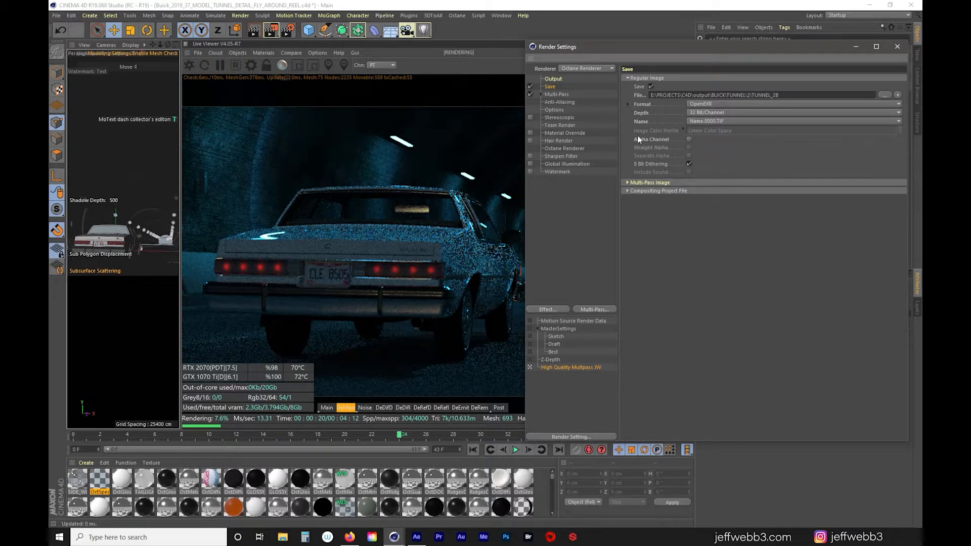
{"action": "left_click", "coordinate": [554, 96]}
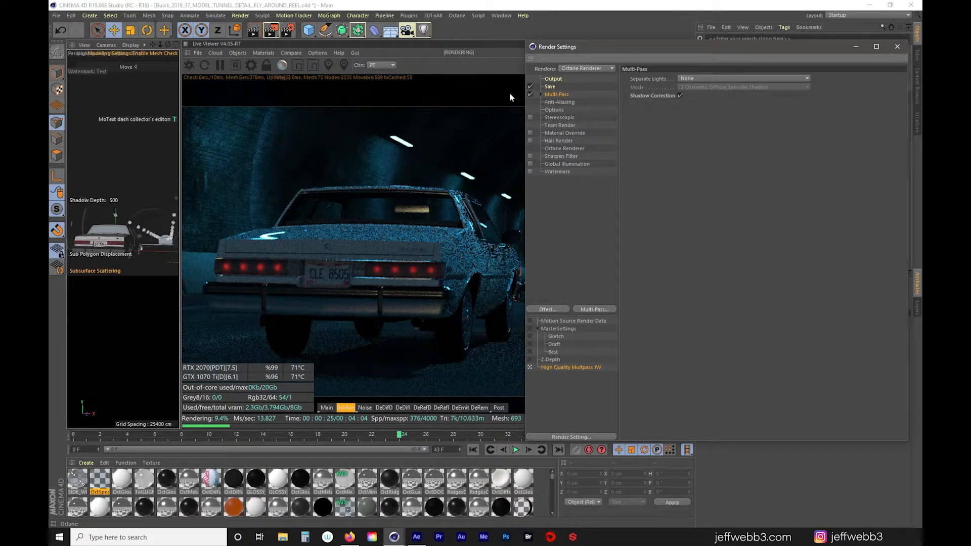
{"action": "left_click", "coordinate": [530, 94]}
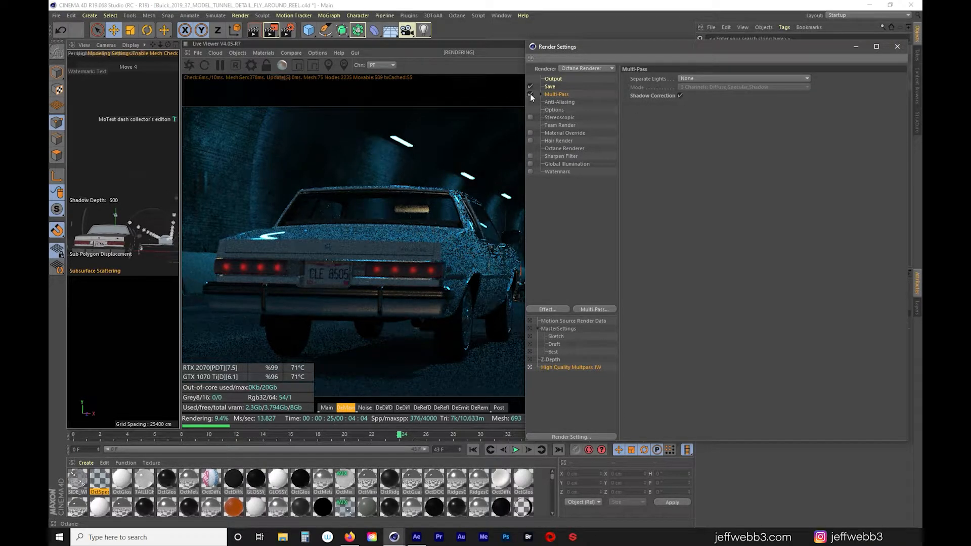
Inspect the Octane Renderer's main settings and the preset options of the High Quality Multipass render setting
{"action": "left_click", "coordinate": [563, 149]}
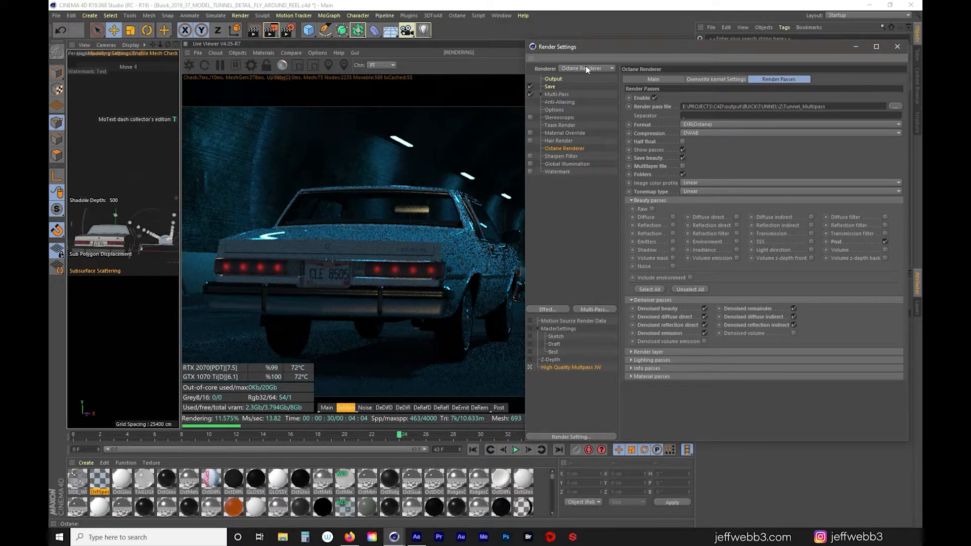
{"action": "left_click", "coordinate": [652, 79]}
{"action": "right_click", "coordinate": [567, 368]}
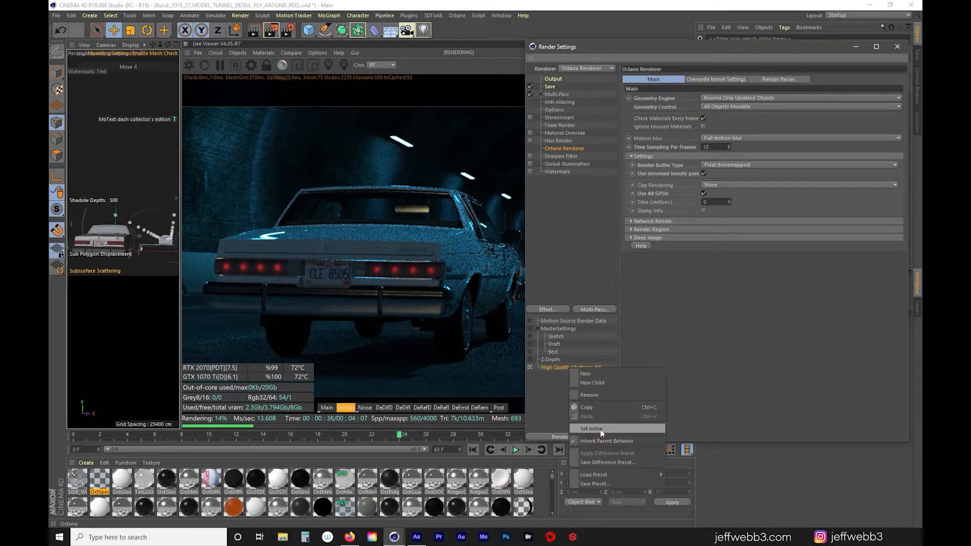
{"action": "mouse_move", "coordinate": [608, 476]}
{"action": "left_click", "coordinate": [542, 382]}
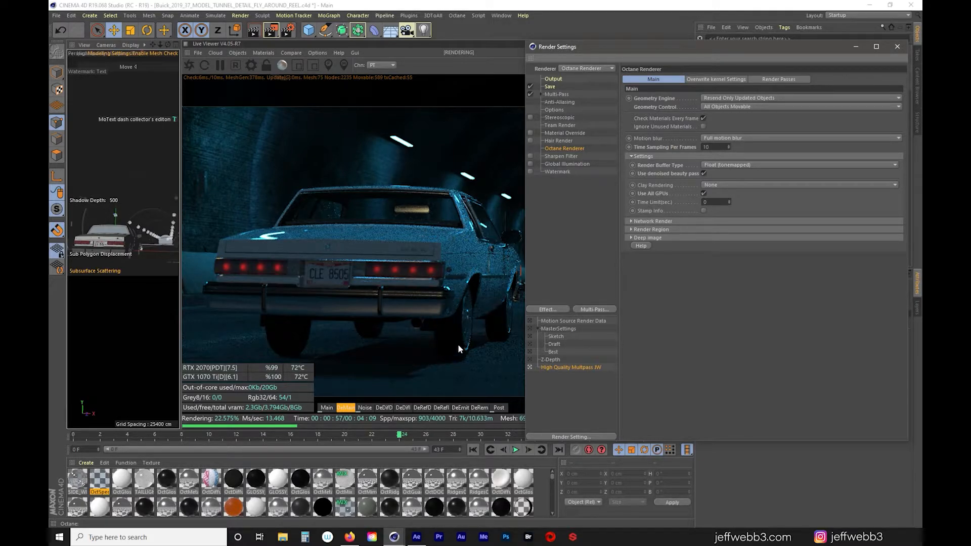
{"action": "left_click", "coordinate": [714, 148]}
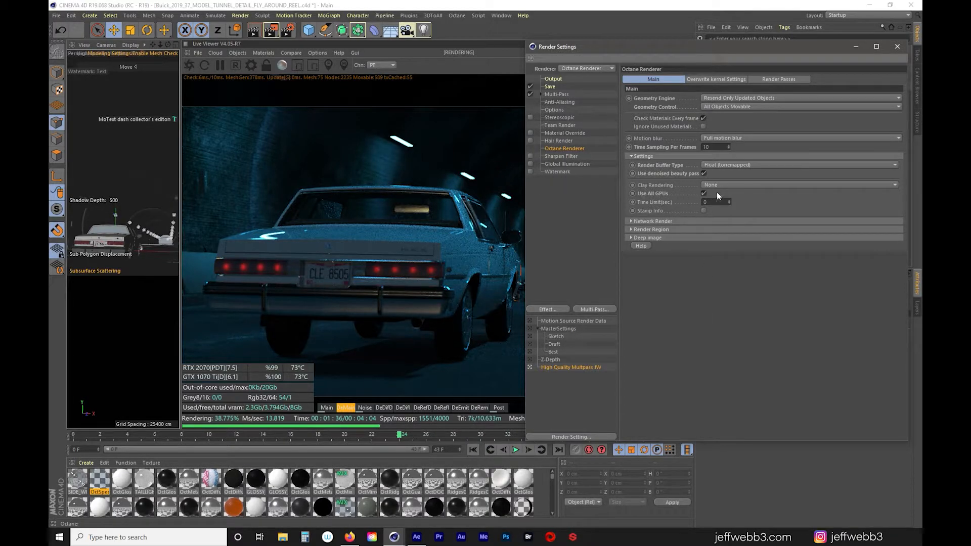
Check the kernel overwrite settings and collapse the Beauty passes and Denoiser passes groups in Octane's render pass settings
{"action": "left_click", "coordinate": [713, 79]}
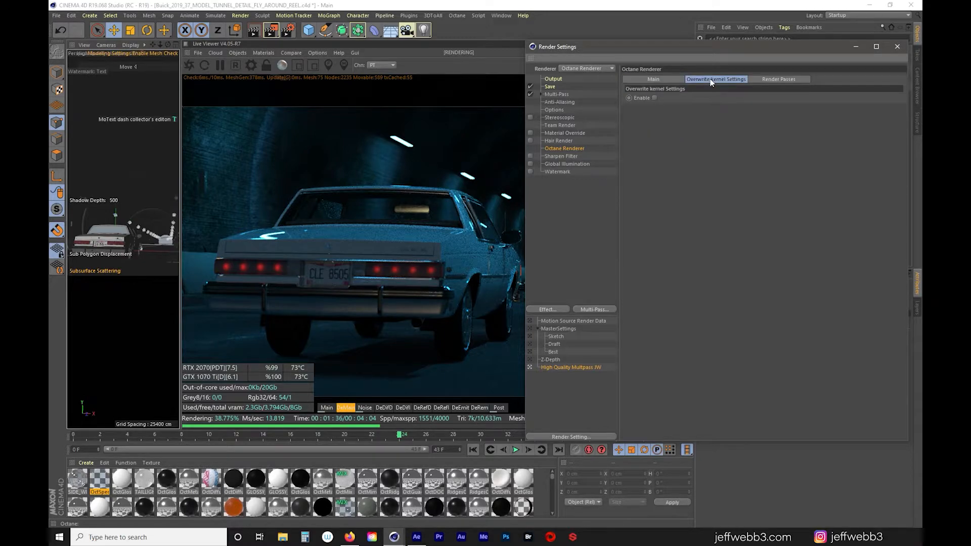
{"action": "left_click", "coordinate": [776, 80]}
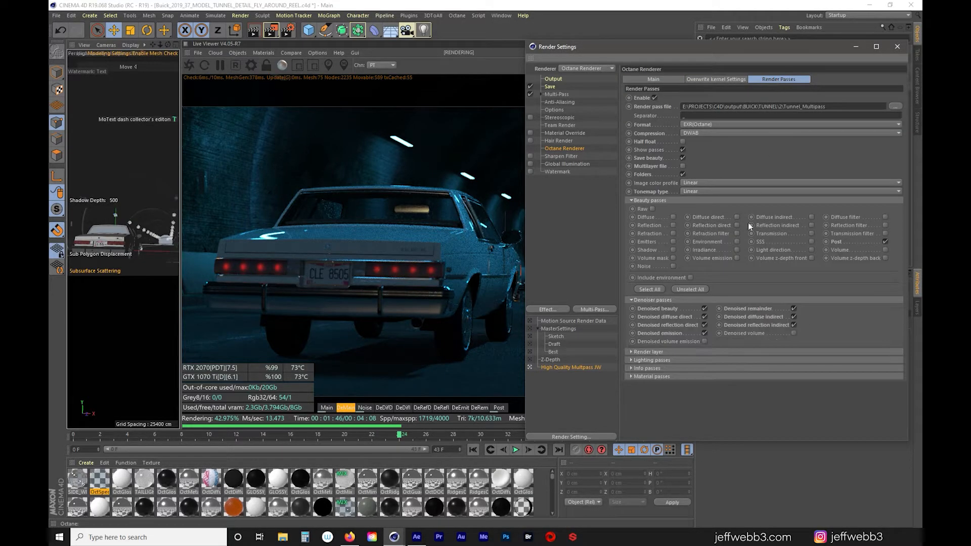
{"action": "left_click", "coordinate": [631, 200]}
{"action": "left_click", "coordinate": [631, 208]}
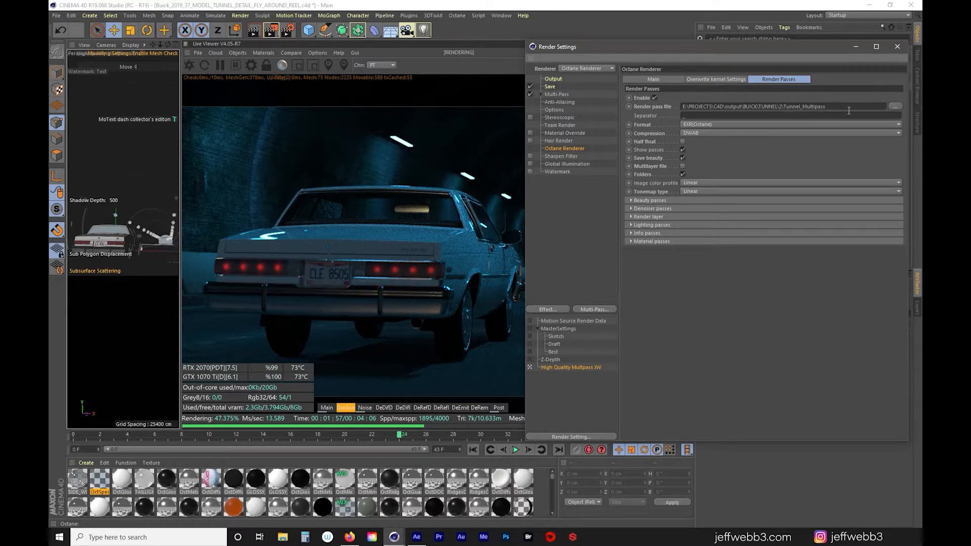
Check the folder used for the render pass files and look through the available file formats and compression types
{"action": "left_click", "coordinate": [894, 107]}
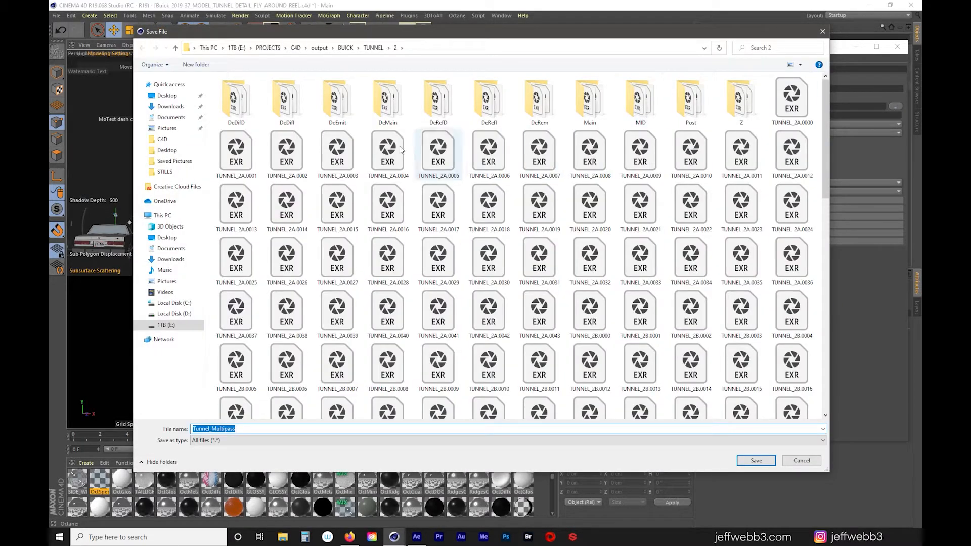
{"action": "left_click", "coordinate": [817, 463]}
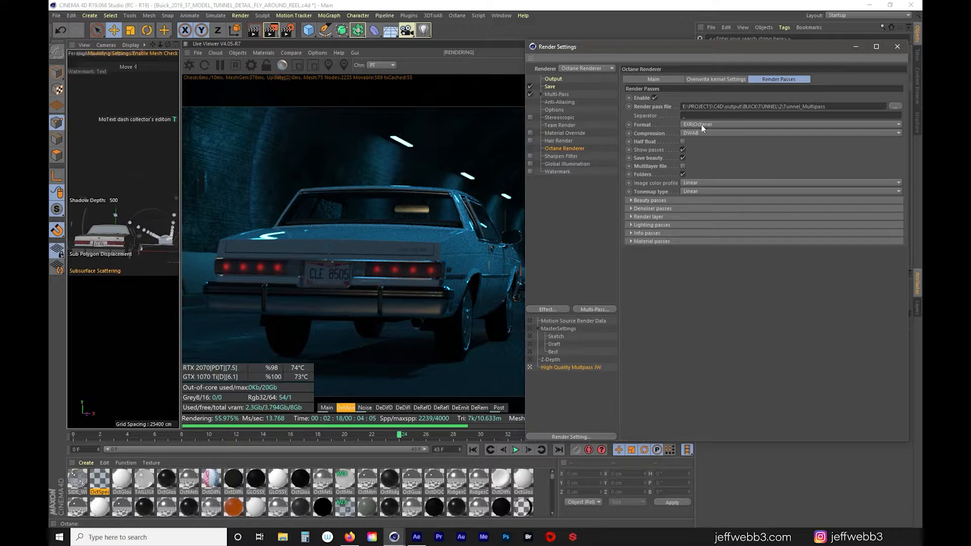
{"action": "left_click", "coordinate": [719, 124]}
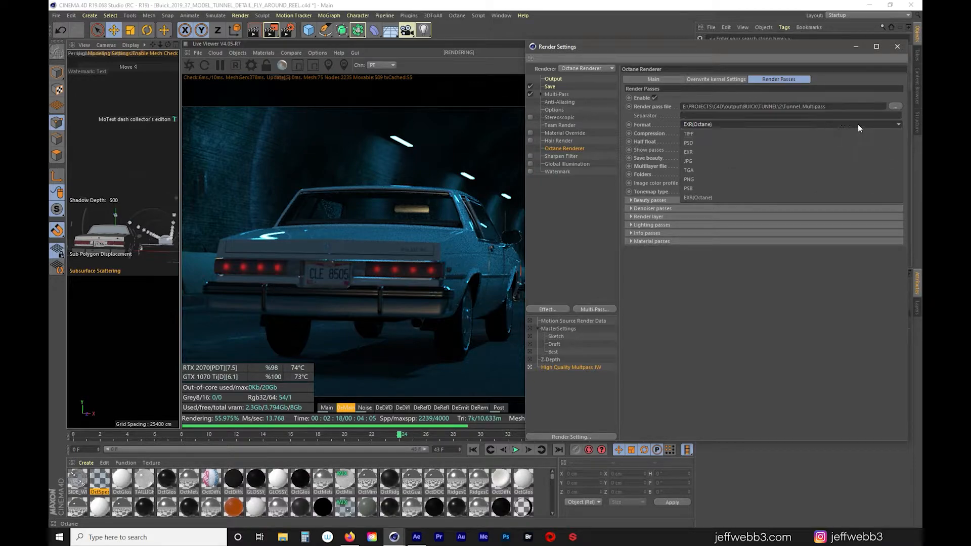
{"action": "left_click", "coordinate": [889, 126]}
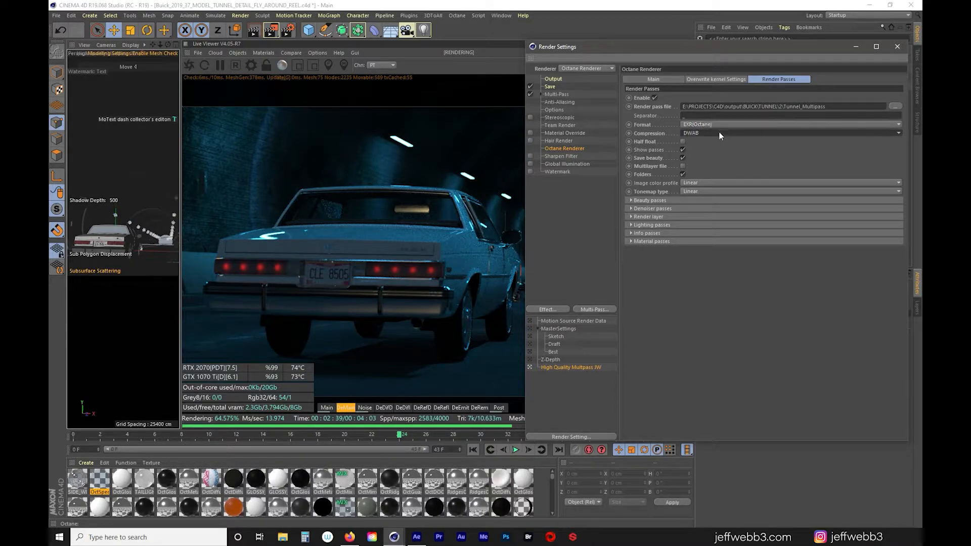
{"action": "left_click", "coordinate": [718, 132]}
{"action": "left_click", "coordinate": [737, 348]}
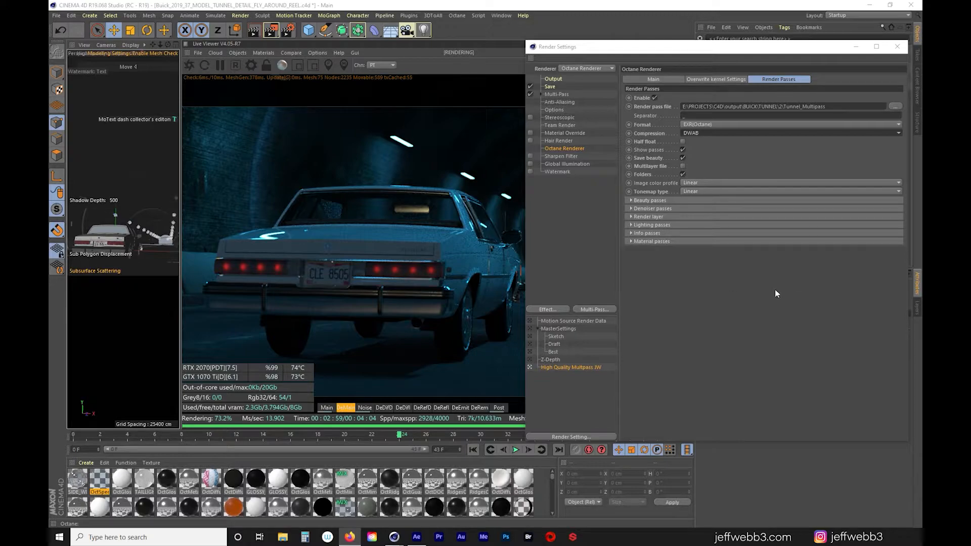
Review the Save beauty option and recheck the pass subfolders in the render pass output folder
{"action": "left_click", "coordinate": [682, 158]}
{"action": "left_click", "coordinate": [895, 107]}
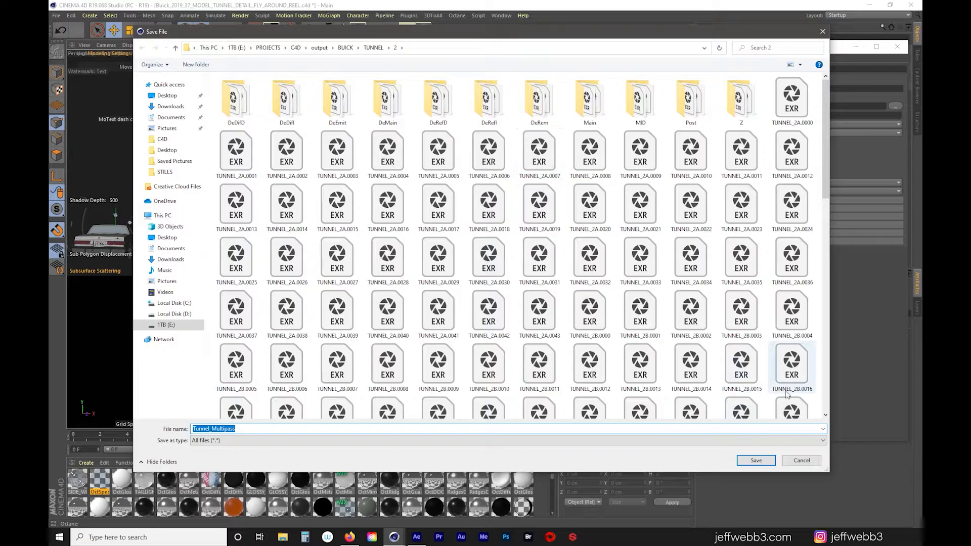
{"action": "left_click", "coordinate": [802, 460]}
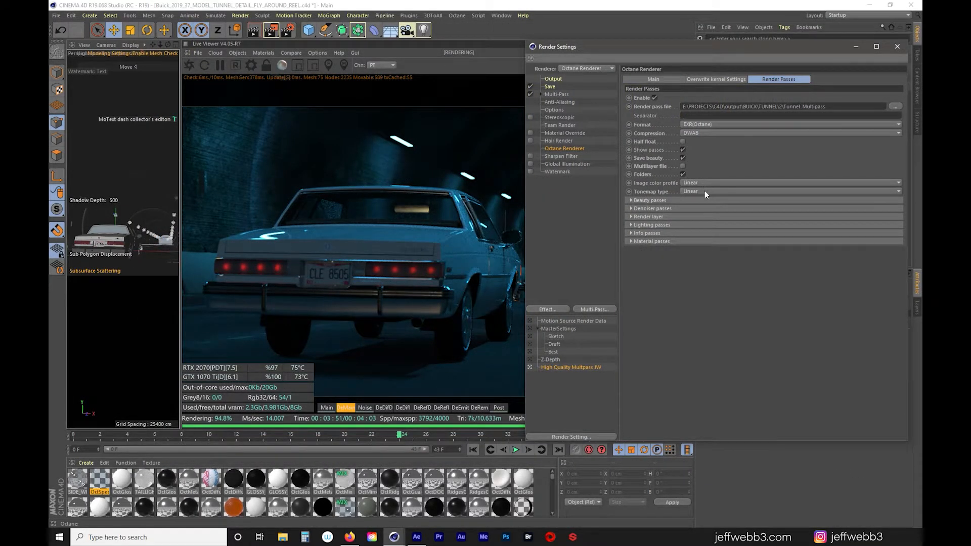
Examine the Beauty passes, Denoiser passes, Render layer and Lighting passes groups one by one, collapsing each again
{"action": "left_click", "coordinate": [632, 200]}
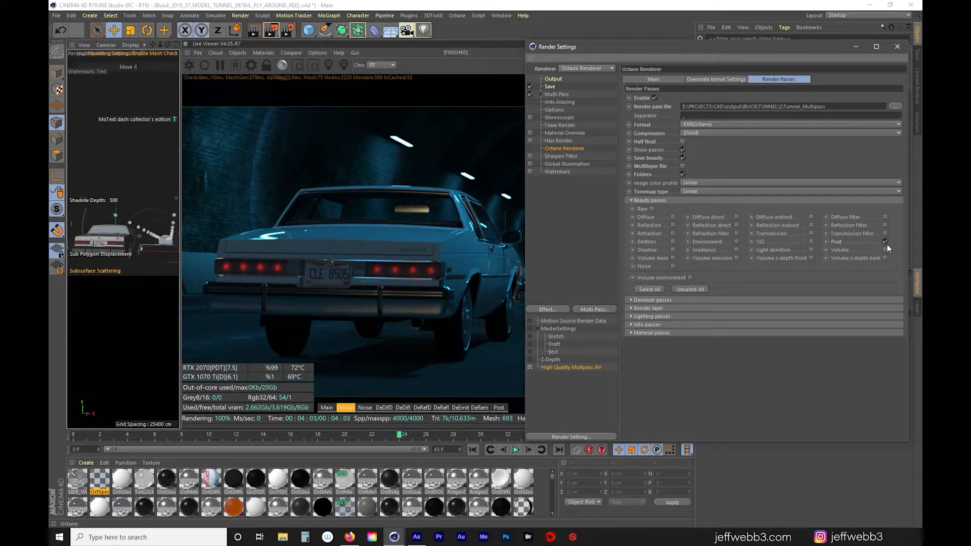
{"action": "left_click", "coordinate": [631, 200]}
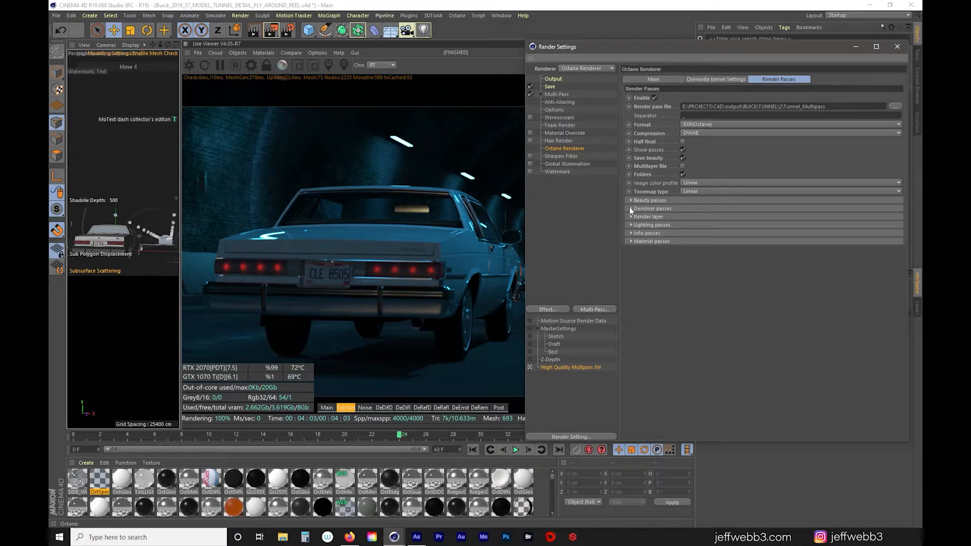
{"action": "left_click", "coordinate": [630, 208]}
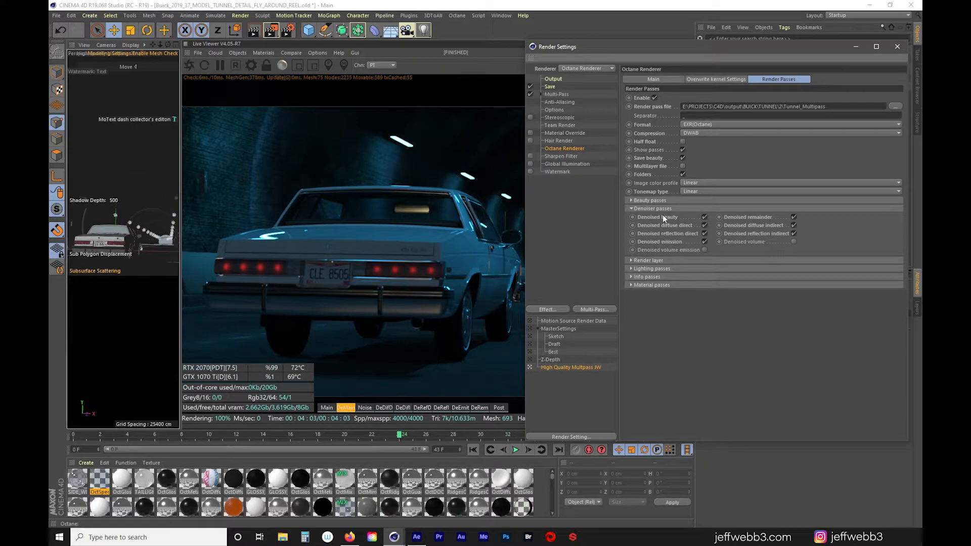
{"action": "left_click", "coordinate": [631, 208]}
{"action": "left_click", "coordinate": [630, 215]}
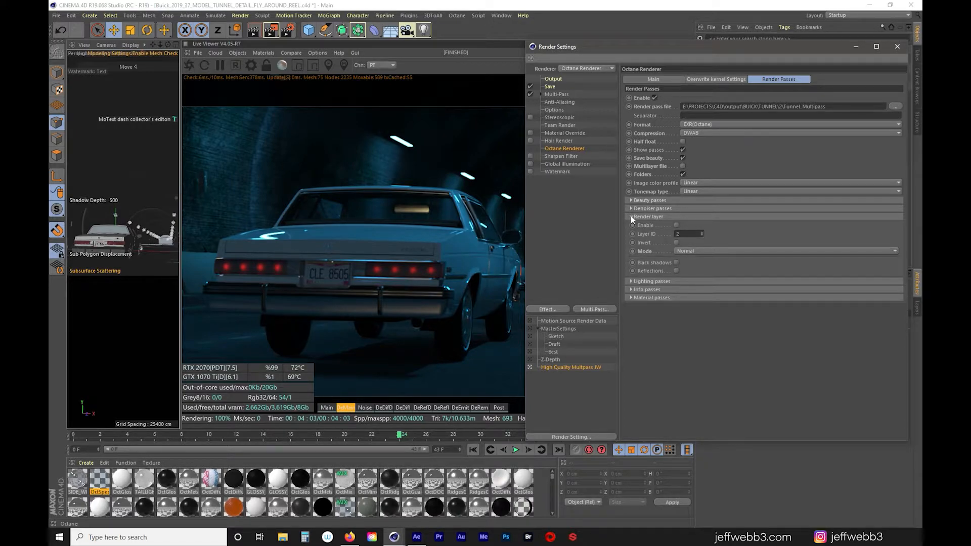
{"action": "left_click", "coordinate": [631, 216]}
{"action": "left_click", "coordinate": [631, 225]}
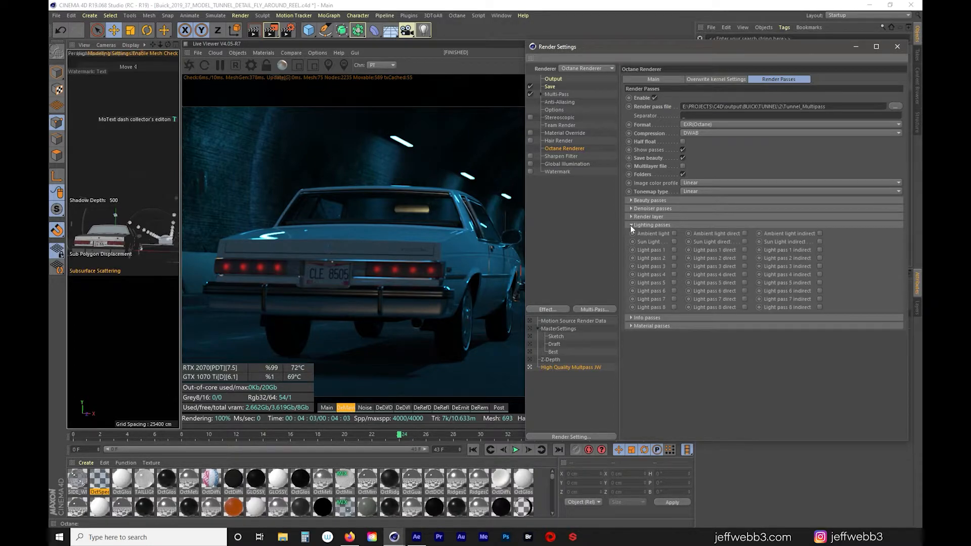
{"action": "left_click", "coordinate": [630, 226]}
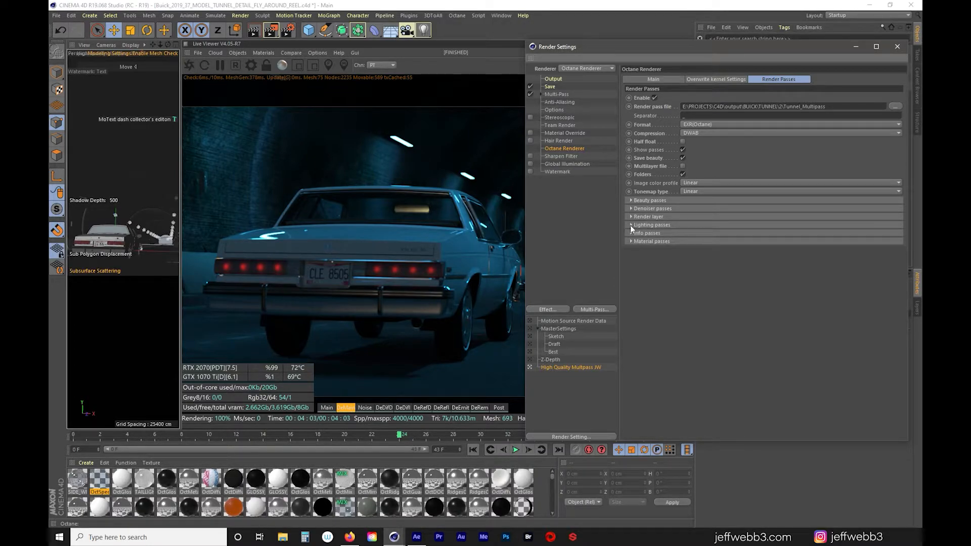
Enable the MatID pass among the Info passes and look for its subfolder in the render pass output folder
{"action": "left_click", "coordinate": [630, 233]}
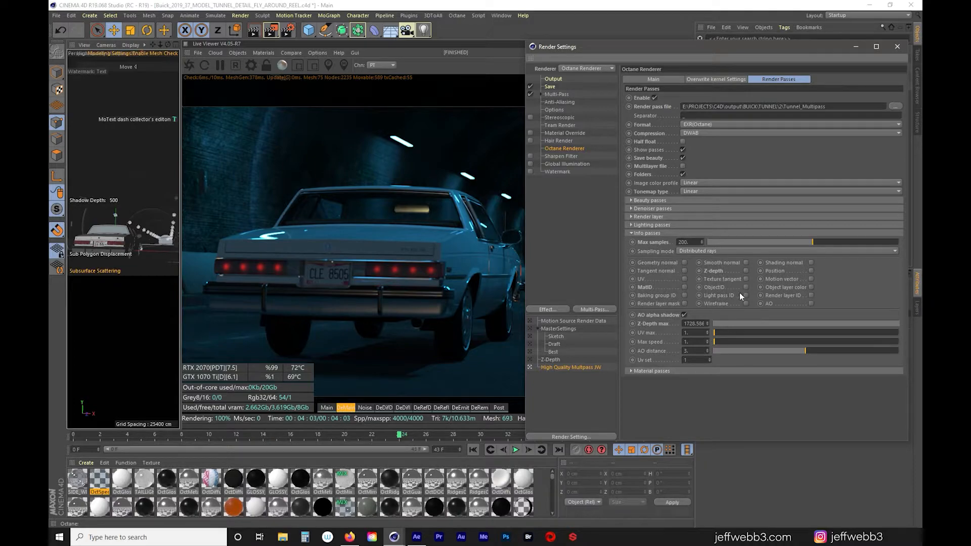
{"action": "left_click", "coordinate": [684, 286]}
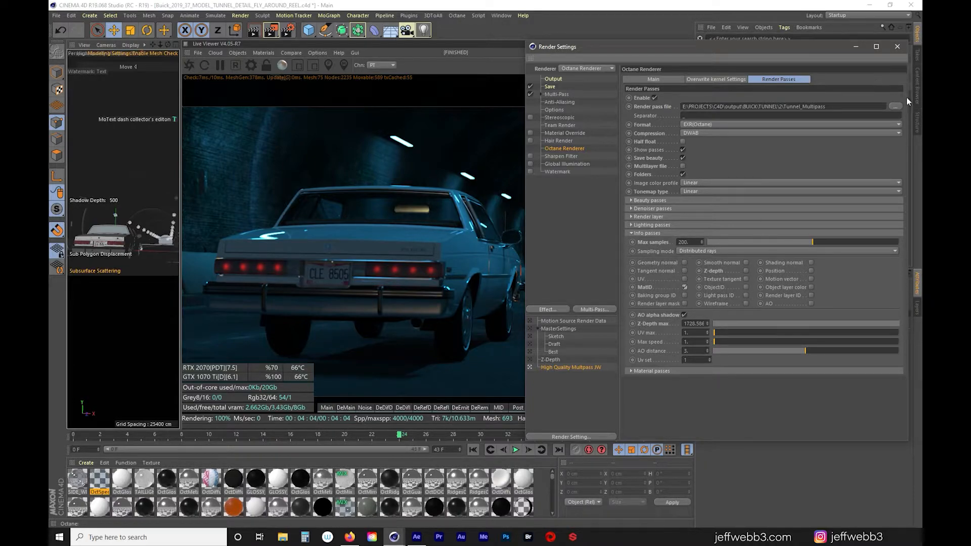
{"action": "left_click", "coordinate": [895, 106]}
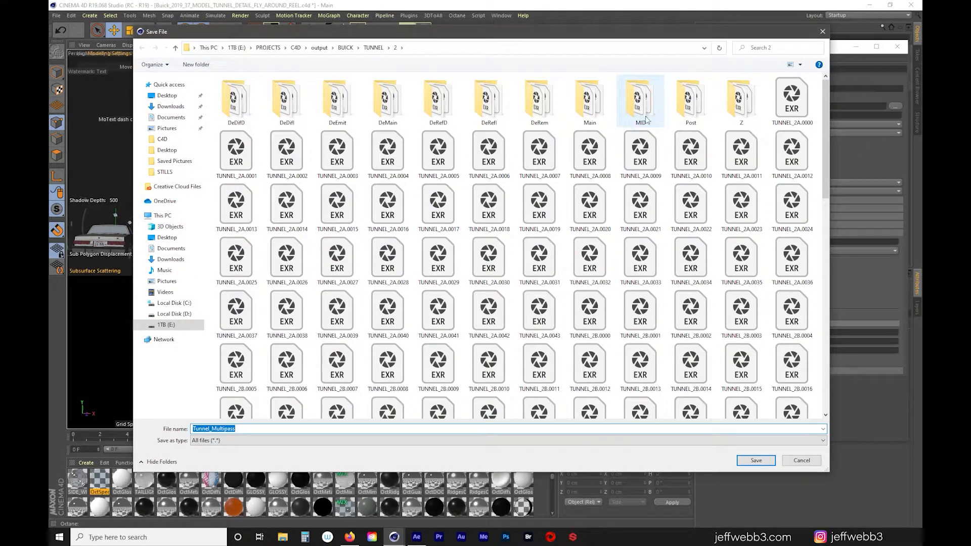
{"action": "left_click", "coordinate": [802, 460]}
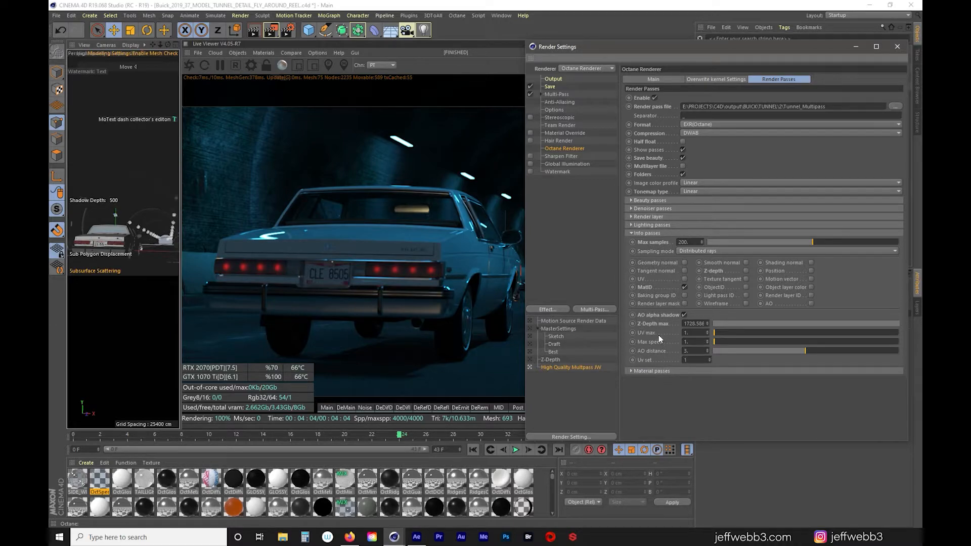
Inspect the Material passes, clear the Render Settings off the render and display the Main pass in the Live Viewer
{"action": "left_click", "coordinate": [630, 371]}
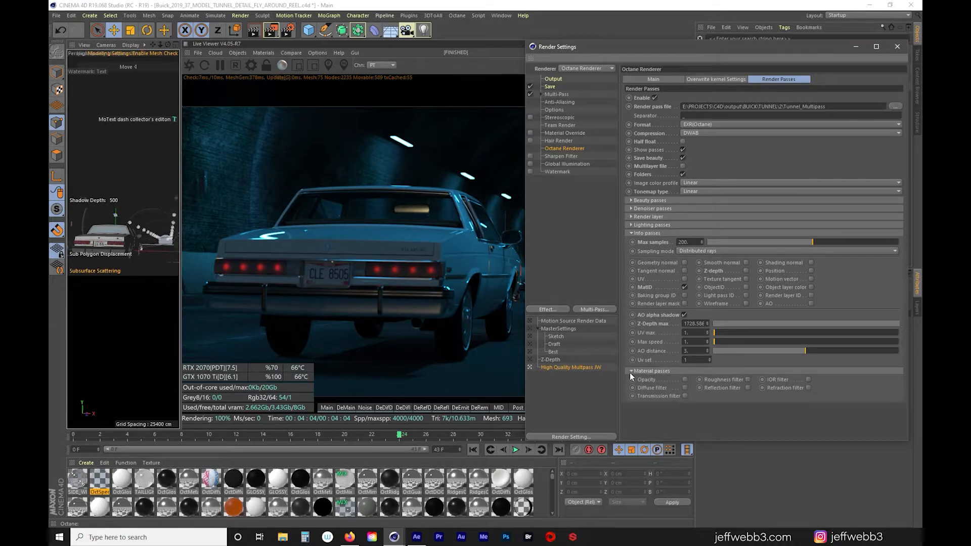
{"action": "left_click", "coordinate": [631, 371]}
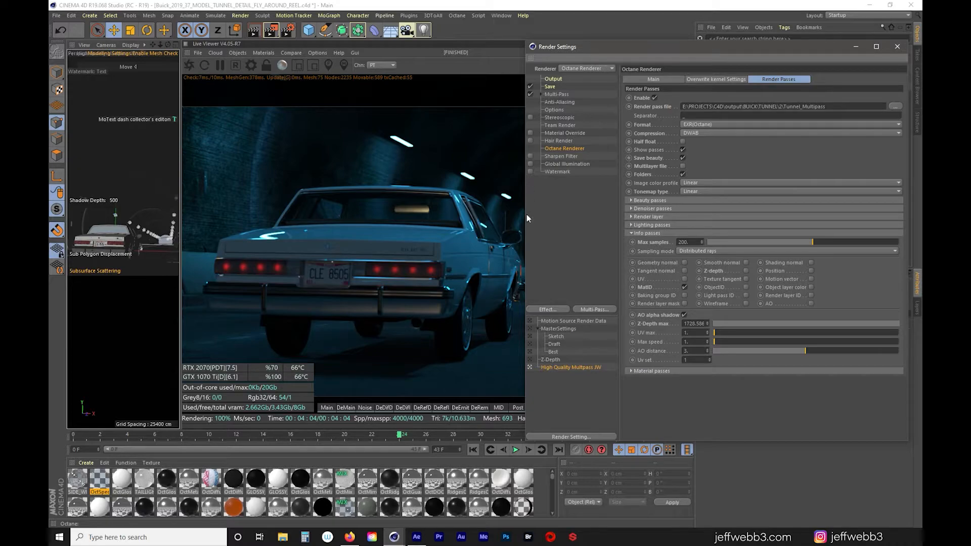
{"action": "left_click_drag", "start_coordinate": [526, 217], "coordinate": [722, 214]}
{"action": "left_click", "coordinate": [326, 407]}
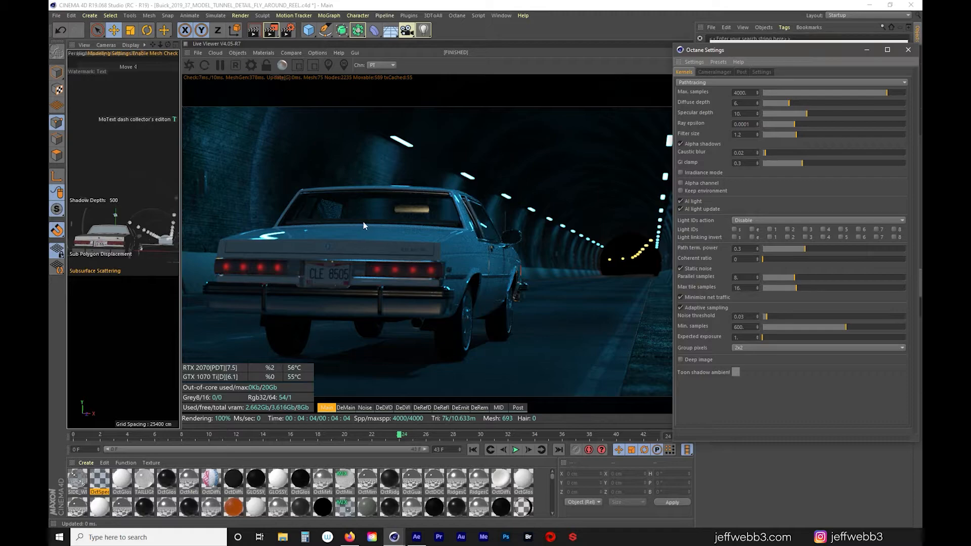
Switch the Live Viewer repeatedly between the Main and denoised Main passes to compare their noise
{"action": "left_click", "coordinate": [344, 409]}
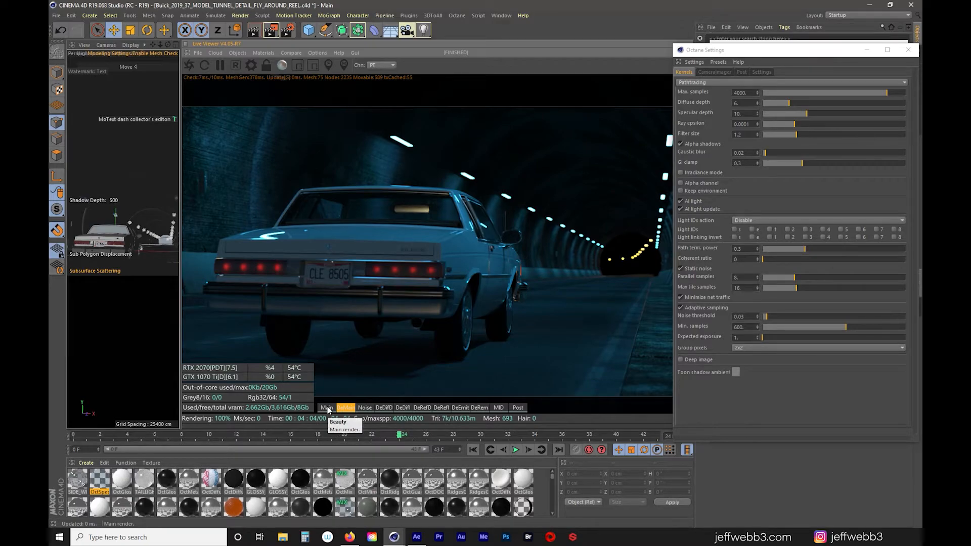
{"action": "left_click", "coordinate": [328, 408]}
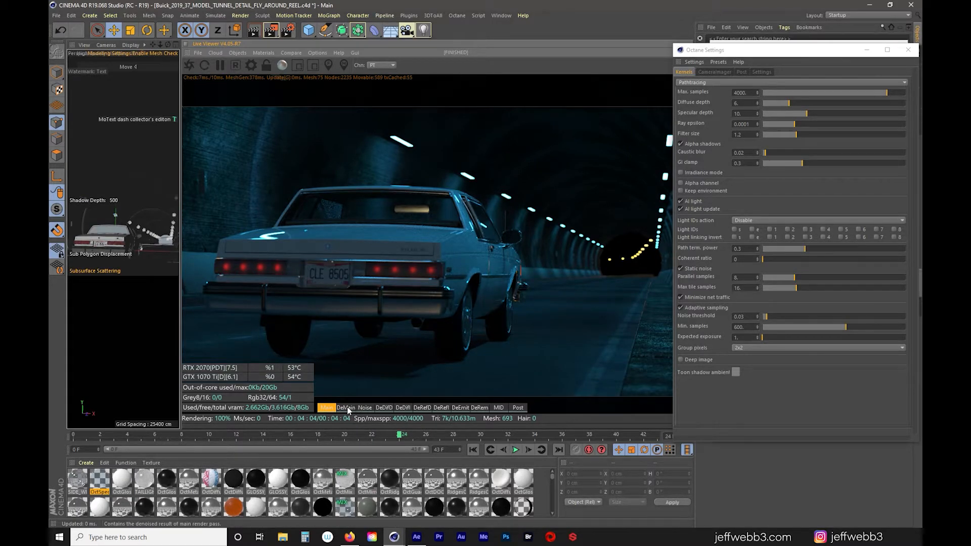
{"action": "left_click", "coordinate": [346, 408]}
{"action": "left_click", "coordinate": [326, 408]}
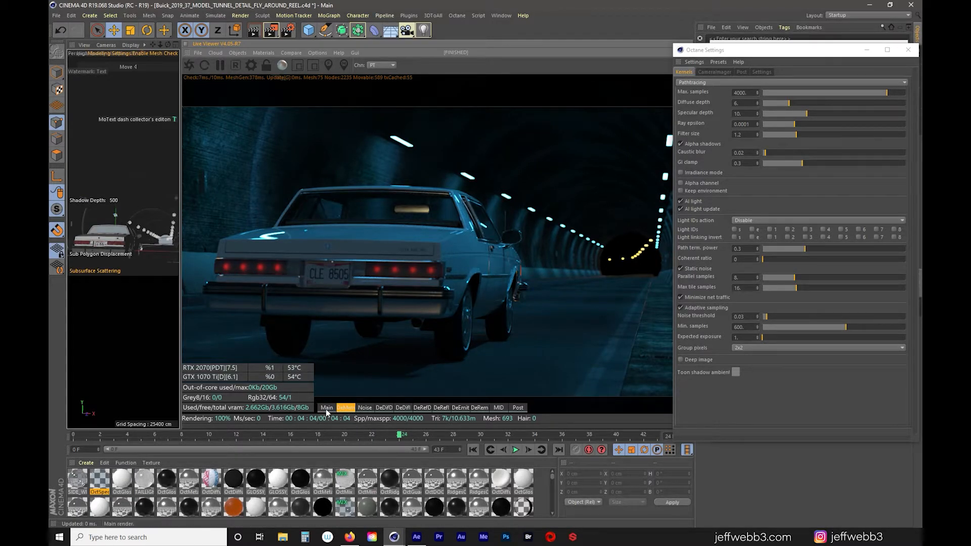
{"action": "left_click", "coordinate": [352, 408]}
{"action": "left_click", "coordinate": [348, 408]}
View the Noise, denoised diffuse, reflection, emission and remainder, material ID and Post passes one after another in the Live Viewer
{"action": "left_click", "coordinate": [364, 407]}
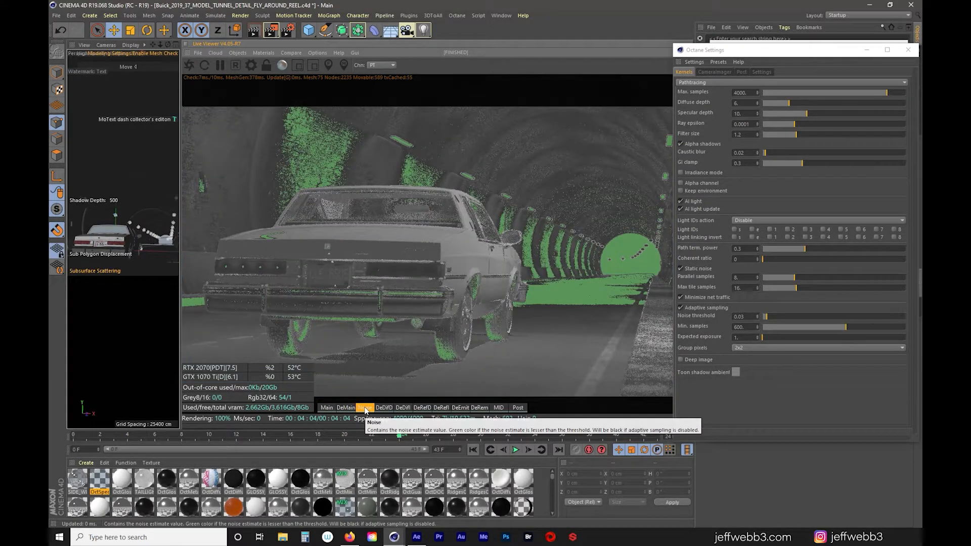
{"action": "left_click", "coordinate": [384, 408]}
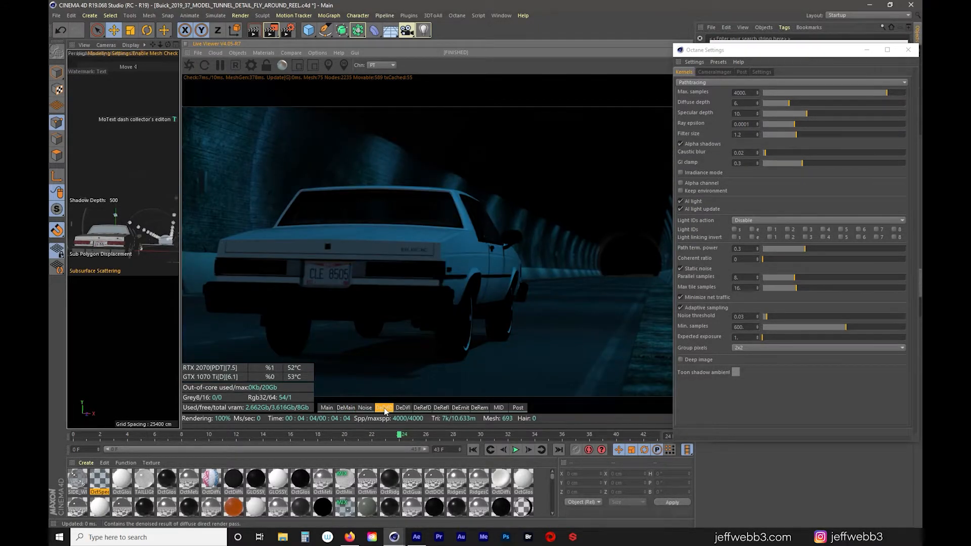
{"action": "left_click", "coordinate": [403, 408]}
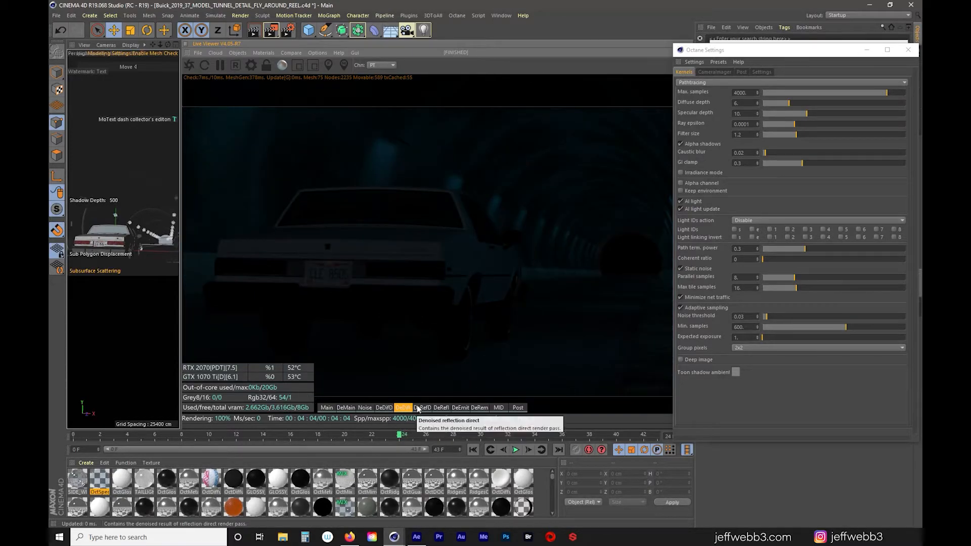
{"action": "left_click", "coordinate": [422, 408]}
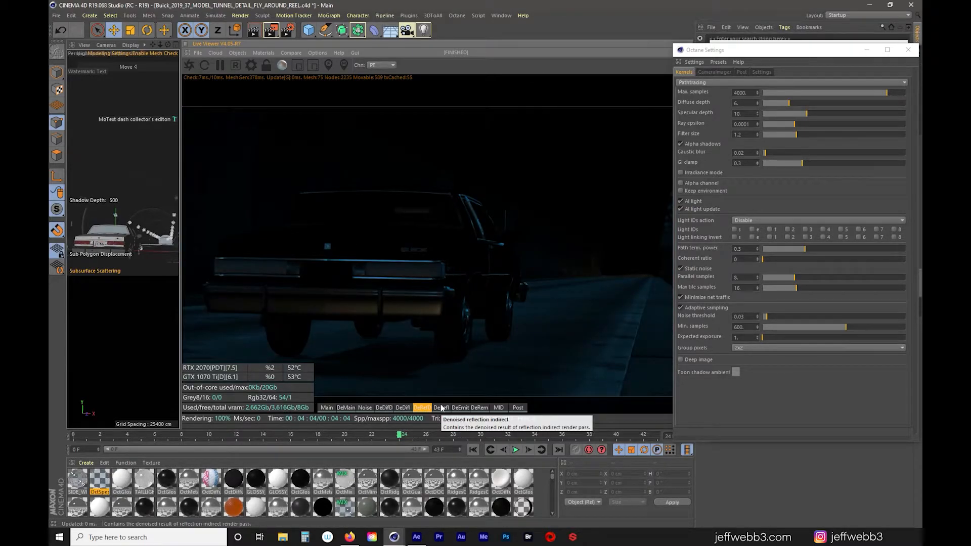
{"action": "left_click", "coordinate": [441, 408]}
{"action": "left_click", "coordinate": [460, 408]}
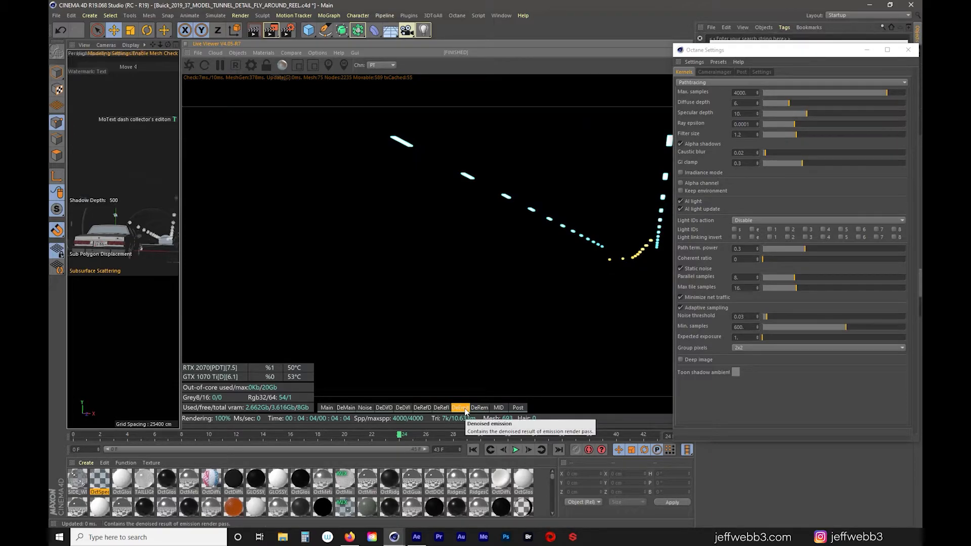
{"action": "left_click", "coordinate": [484, 408]}
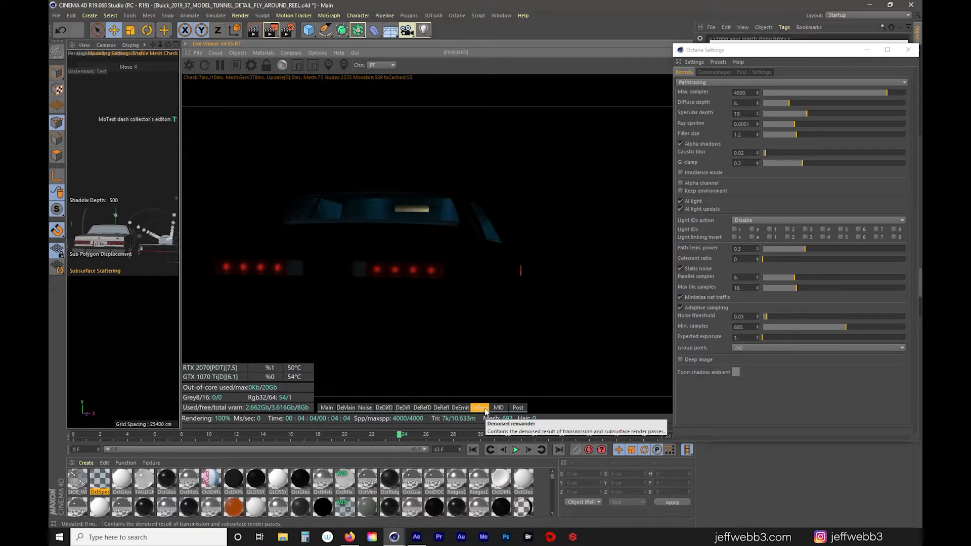
{"action": "left_click", "coordinate": [498, 408]}
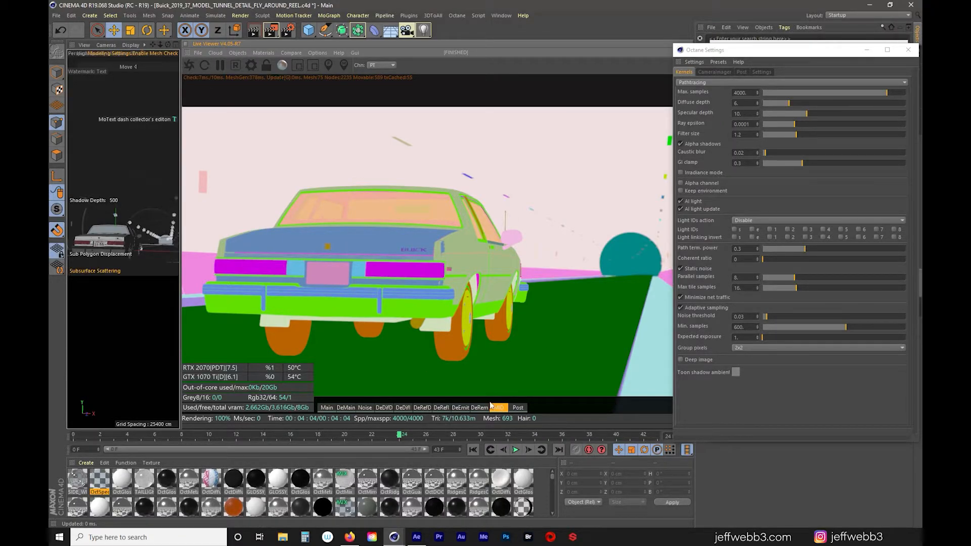
{"action": "left_click", "coordinate": [518, 407]}
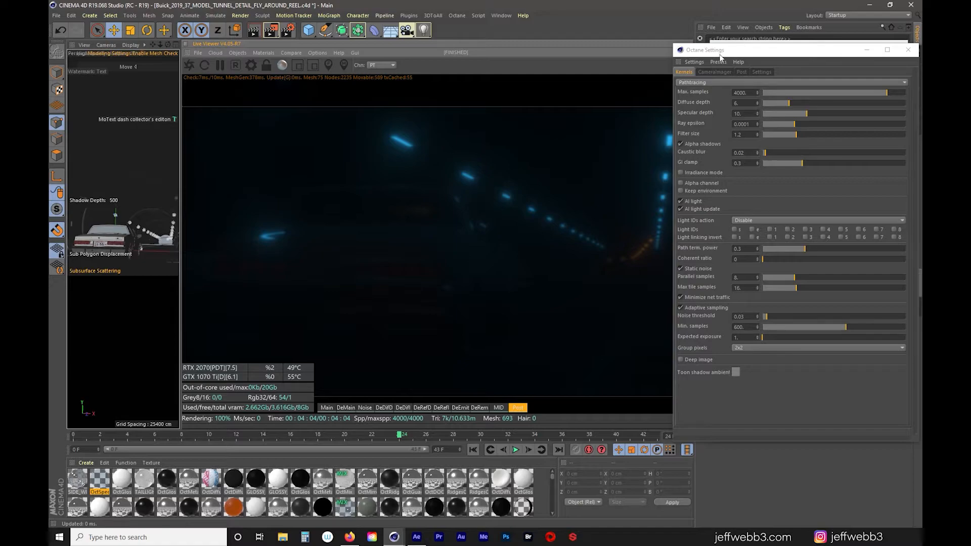
Switch the Live Viewer channel to Zdepth and display the Main pass
{"action": "left_click", "coordinate": [386, 64]}
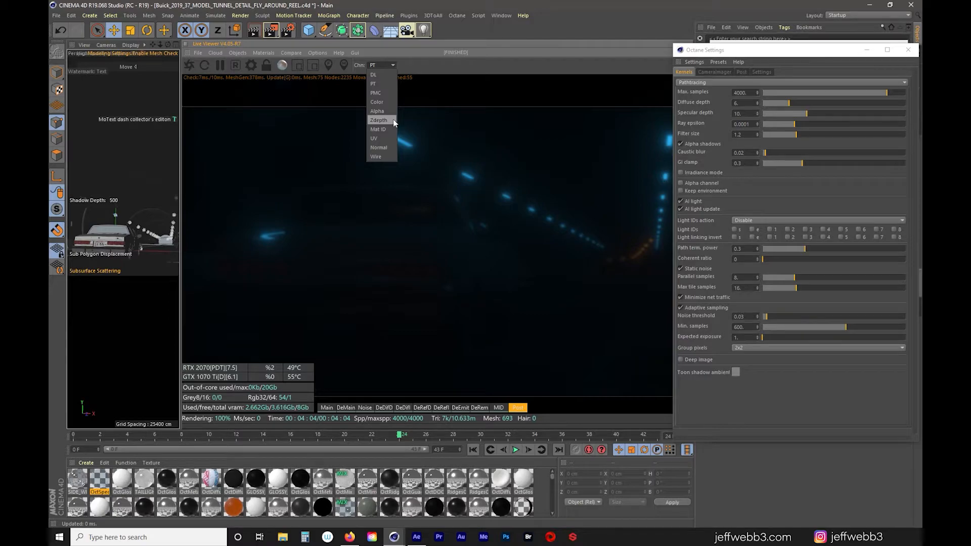
{"action": "left_click", "coordinate": [378, 120]}
{"action": "left_click", "coordinate": [326, 407]}
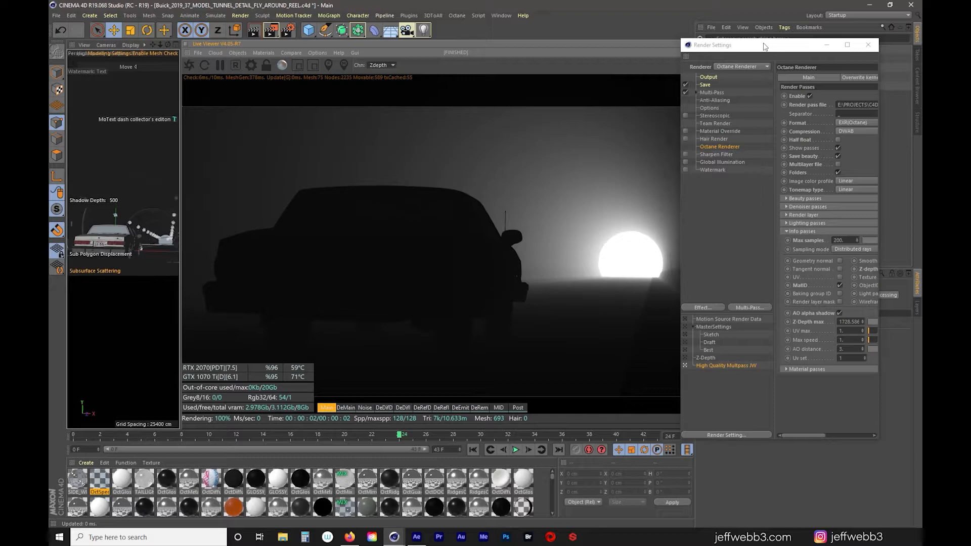
Bring up the Render Settings beside the render and make the Z-Depth render setting the active one
{"action": "left_click_drag", "start_coordinate": [763, 47], "coordinate": [752, 47]}
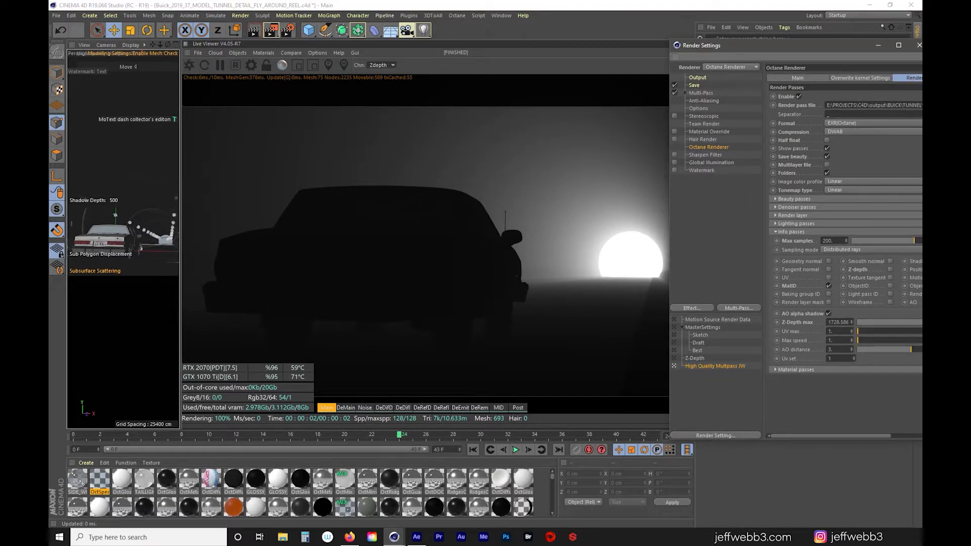
{"action": "left_click_drag", "start_coordinate": [776, 53], "coordinate": [749, 46]}
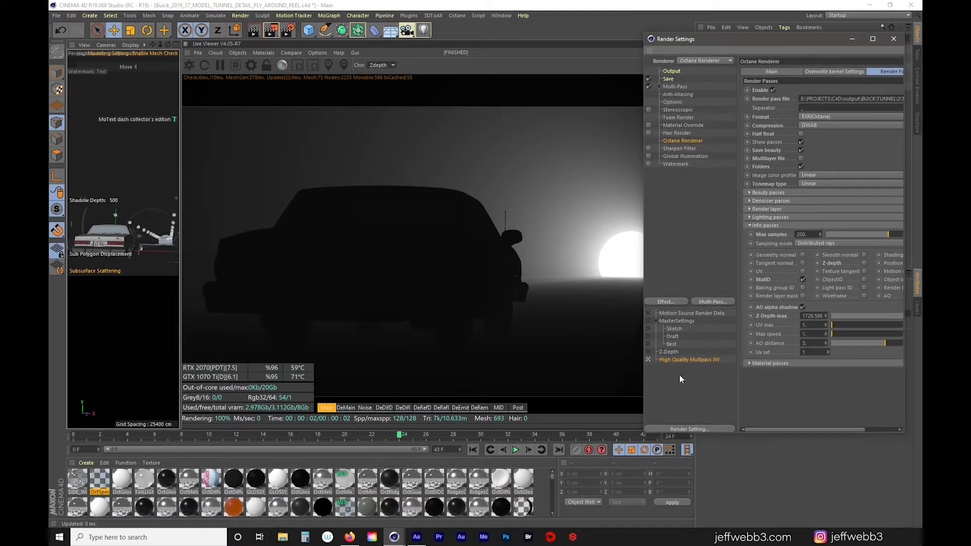
{"action": "left_click", "coordinate": [670, 352]}
{"action": "left_click", "coordinate": [672, 359]}
{"action": "left_click", "coordinate": [669, 352]}
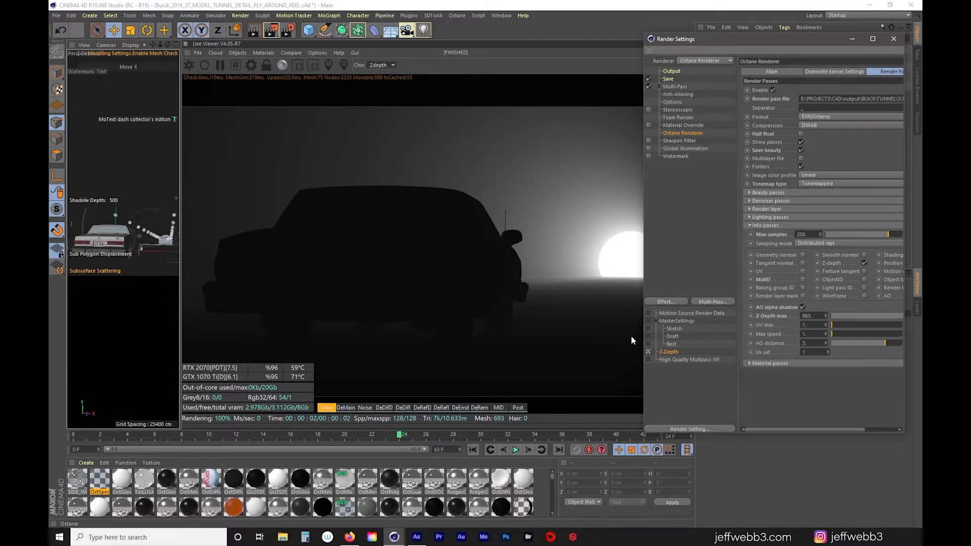
Widen the Render Settings window and look through the Z-Depth render pass output folder without saving a new path
{"action": "left_click_drag", "start_coordinate": [805, 43], "coordinate": [715, 24]}
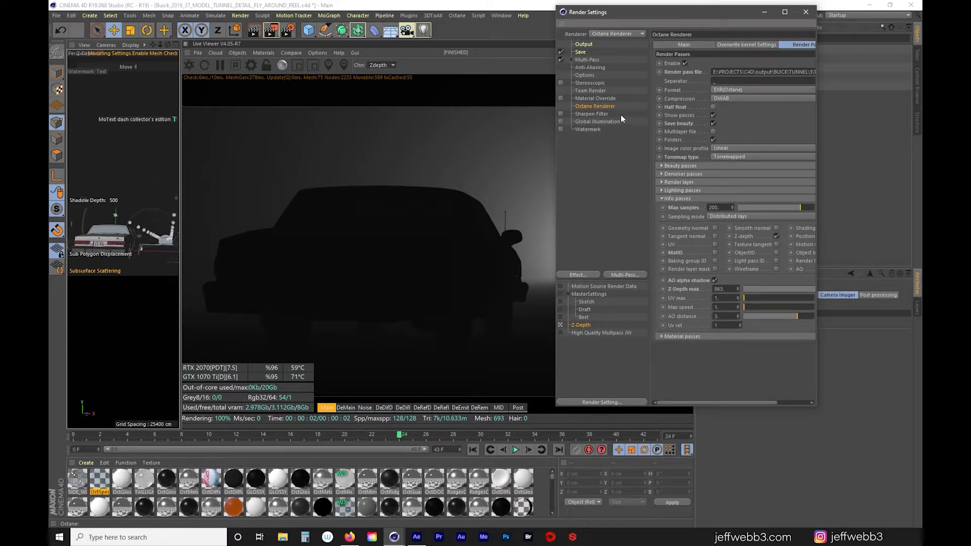
{"action": "left_click_drag", "start_coordinate": [815, 404], "coordinate": [910, 404]}
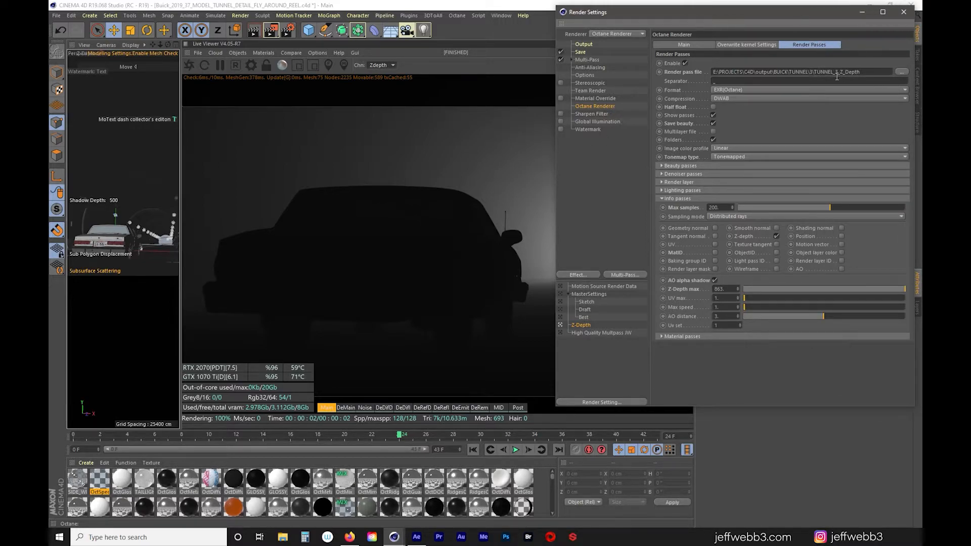
{"action": "left_click", "coordinate": [899, 71]}
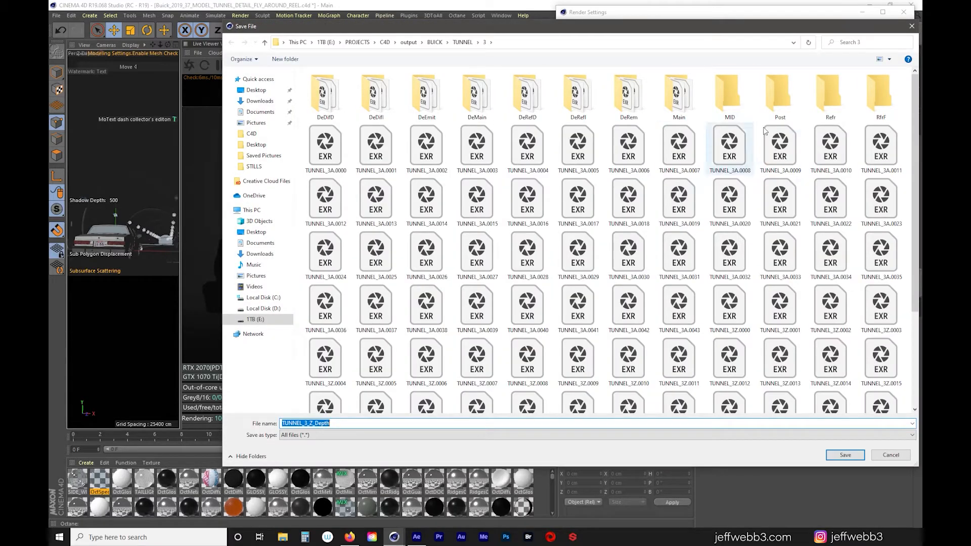
{"action": "left_click", "coordinate": [892, 455]}
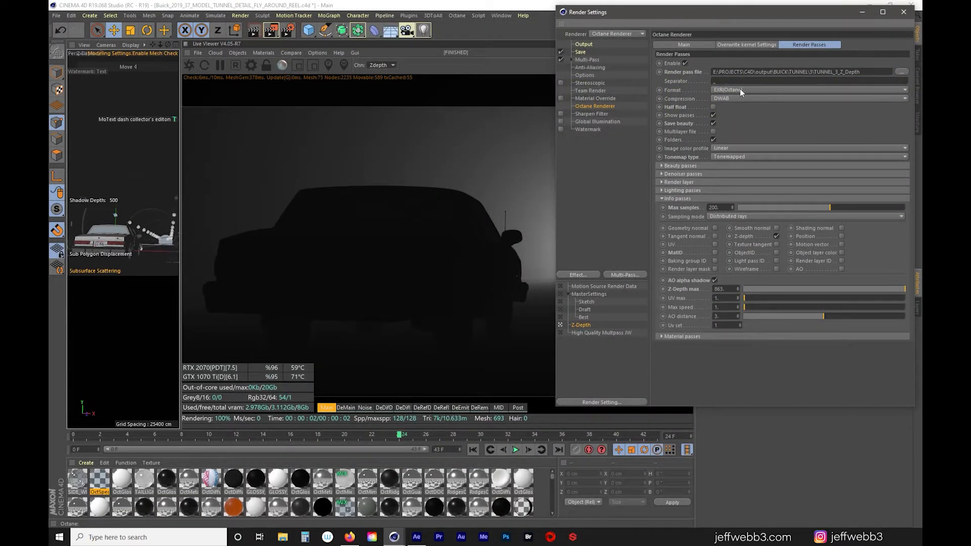
Compare the Save beauty, tonemap type and info pass options of the Z-Depth and High Quality Multipass JW render settings
{"action": "left_click", "coordinate": [713, 124]}
{"action": "left_click", "coordinate": [589, 333]}
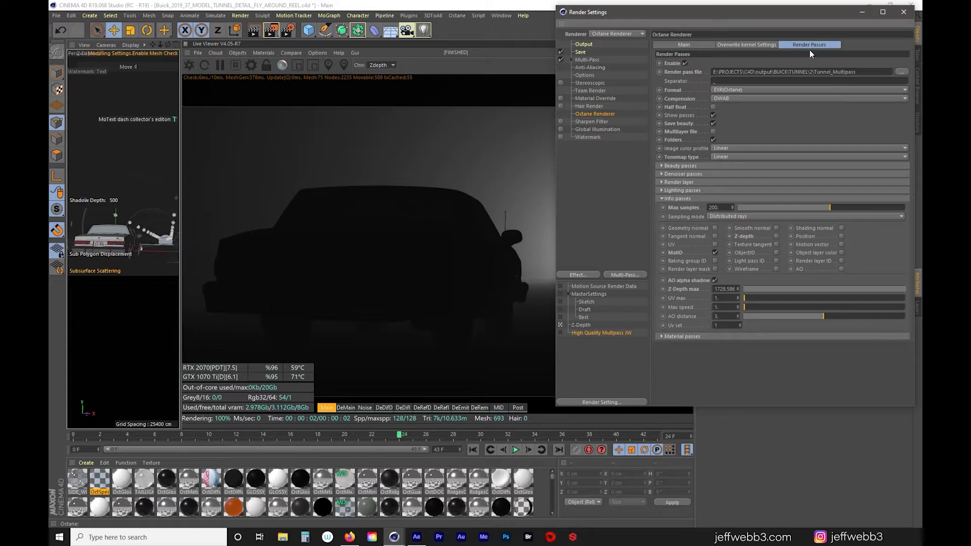
{"action": "left_click", "coordinate": [581, 325]}
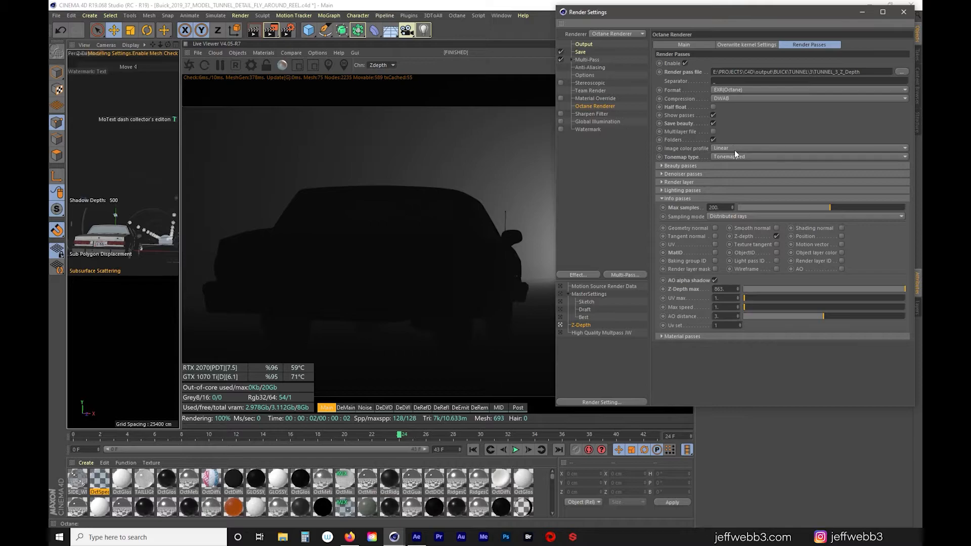
{"action": "left_click", "coordinate": [586, 332]}
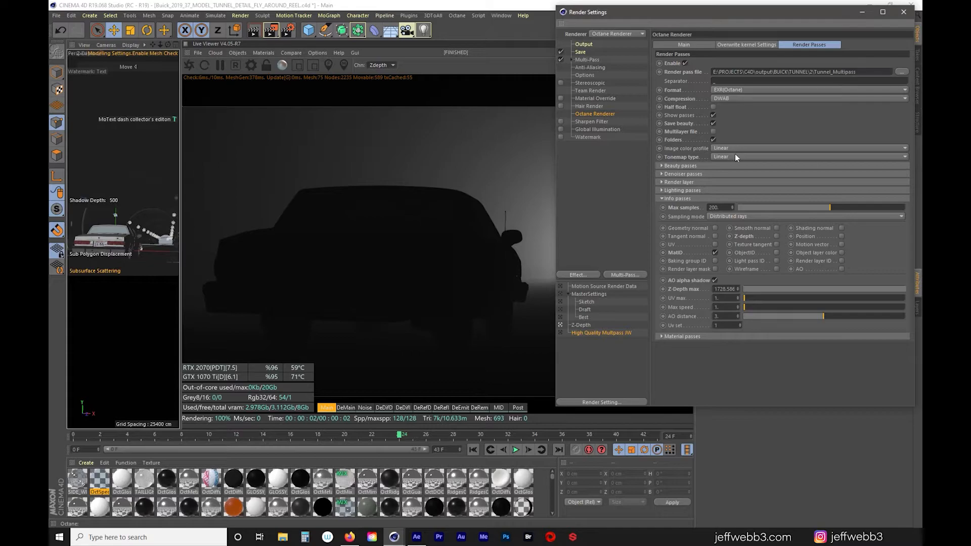
{"action": "left_click", "coordinate": [575, 326]}
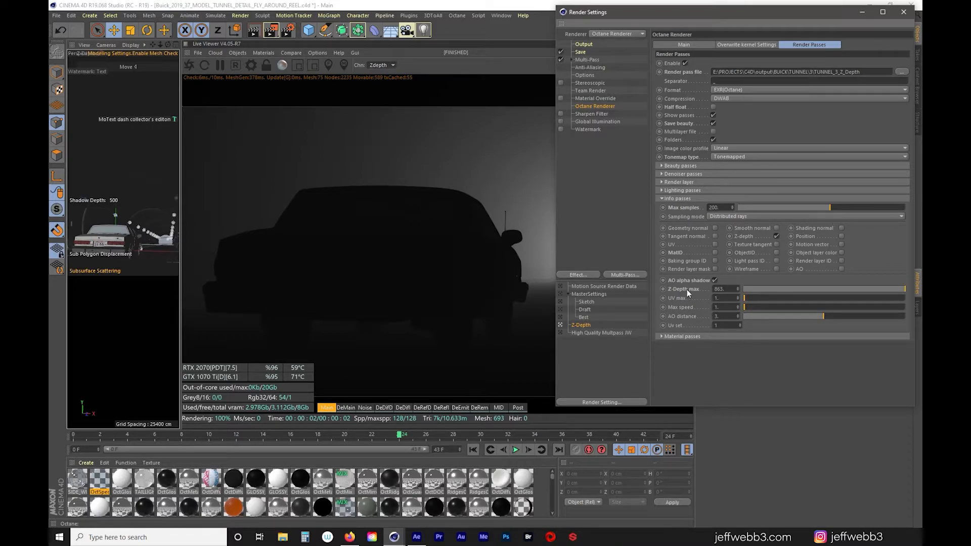
Try different Z-Depth max values on the Z pass and compare the result with the Main pass in the Live Viewer
{"action": "left_click", "coordinate": [384, 408]}
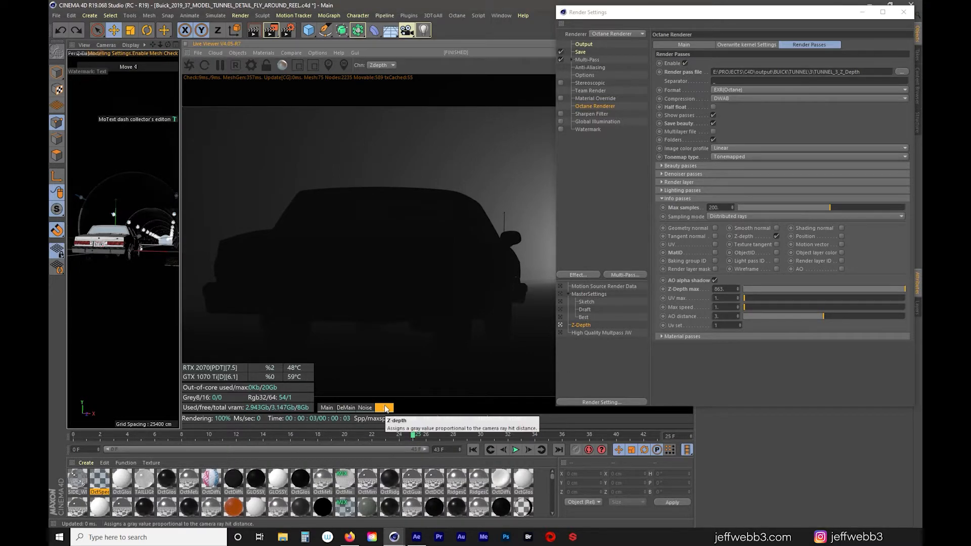
{"action": "mouse_move", "coordinate": [904, 288]}
{"action": "left_mouse_down"}
{"action": "mouse_move", "coordinate": [893, 287]}
{"action": "mouse_move", "coordinate": [905, 289]}
{"action": "left_mouse_up"}
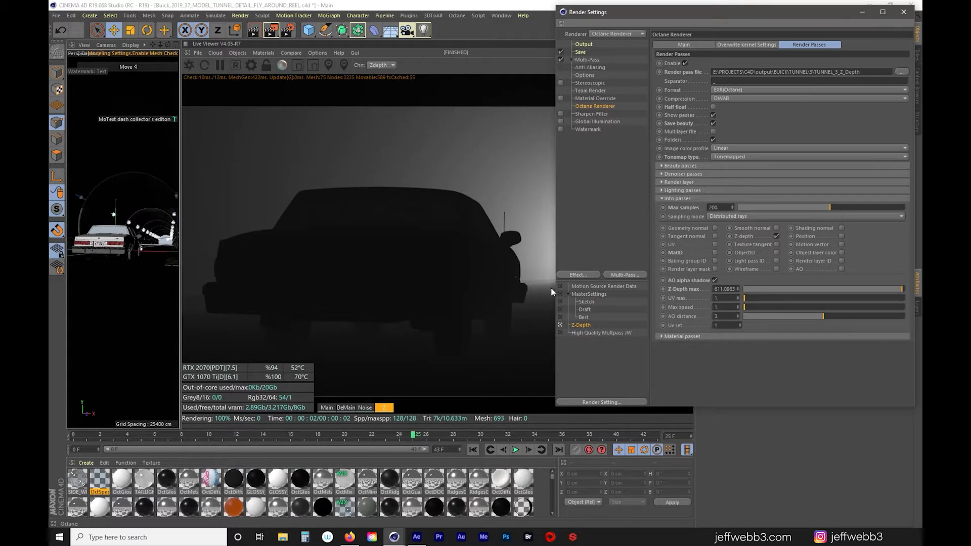
{"action": "left_click_drag", "start_coordinate": [559, 290], "coordinate": [669, 290]}
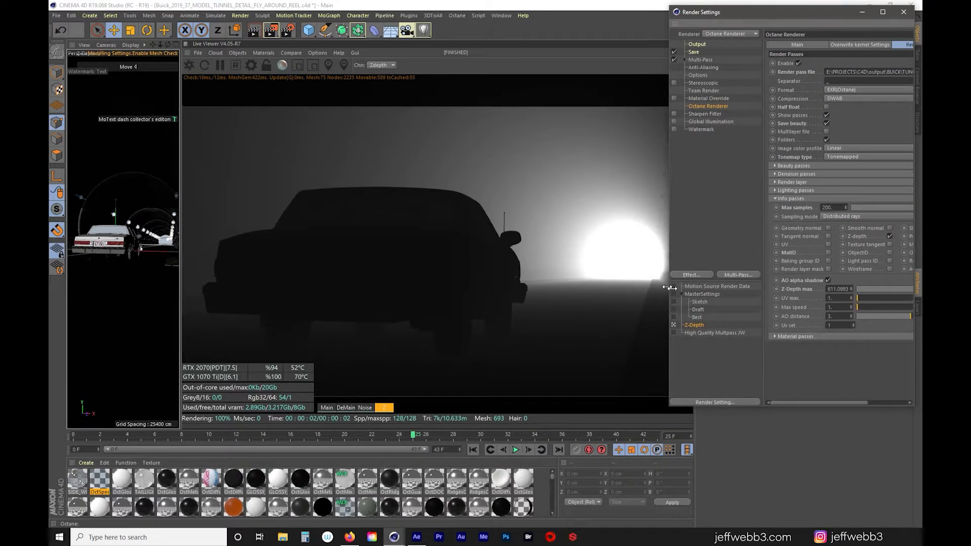
{"action": "left_click_drag", "start_coordinate": [864, 293], "coordinate": [898, 286]}
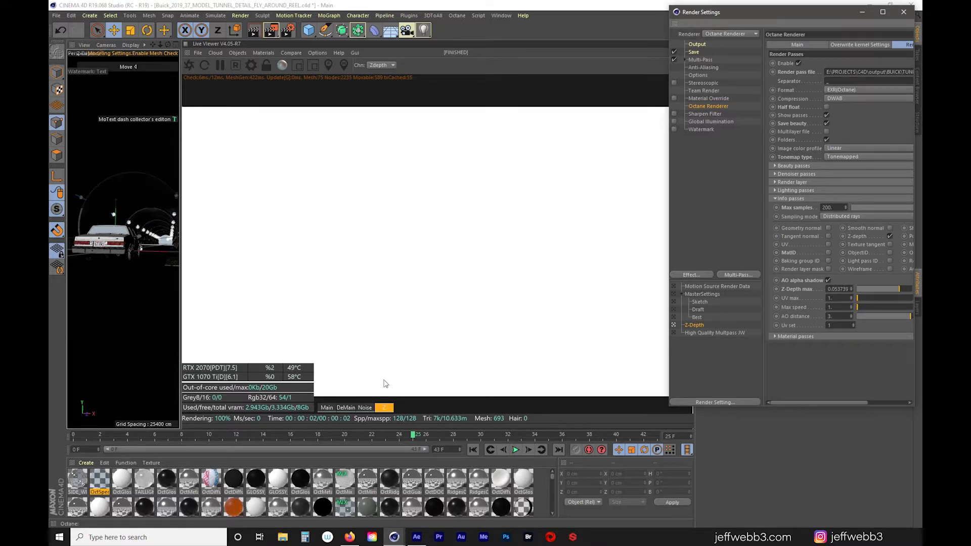
{"action": "left_click", "coordinate": [329, 408]}
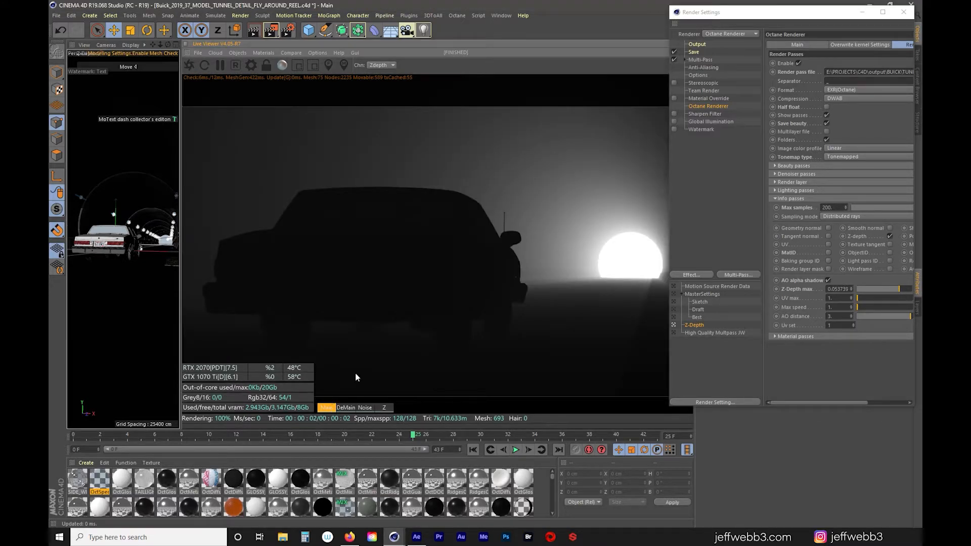
{"action": "left_click", "coordinate": [383, 407]}
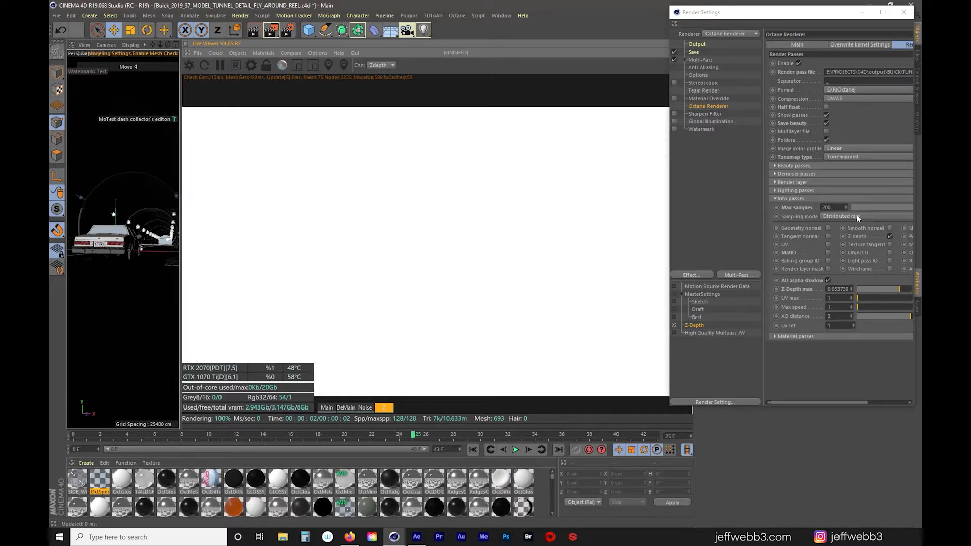
Set the Z-Depth max of the Info passes to 863
{"action": "double_click", "coordinate": [843, 290]}
{"action": "left_click", "coordinate": [842, 290]}
{"action": "double_click", "coordinate": [842, 290]}
{"action": "type", "text": "863"}
{"action": "key", "text": "Return"}
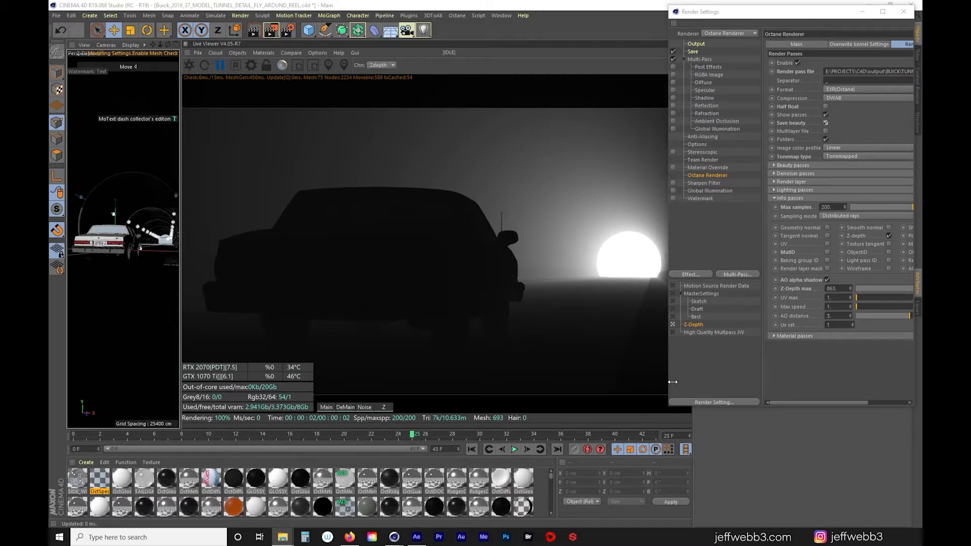
Select the Zdepth channel in the Live Viewer and set the Infochannels kernel's max samples to 200 in Octane Settings
{"action": "left_click", "coordinate": [389, 67]}
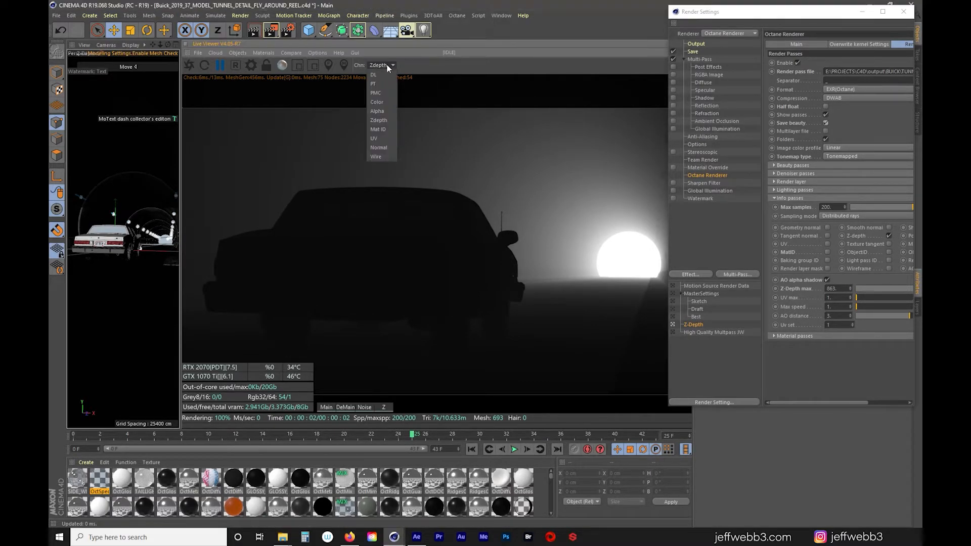
{"action": "left_click", "coordinate": [387, 120]}
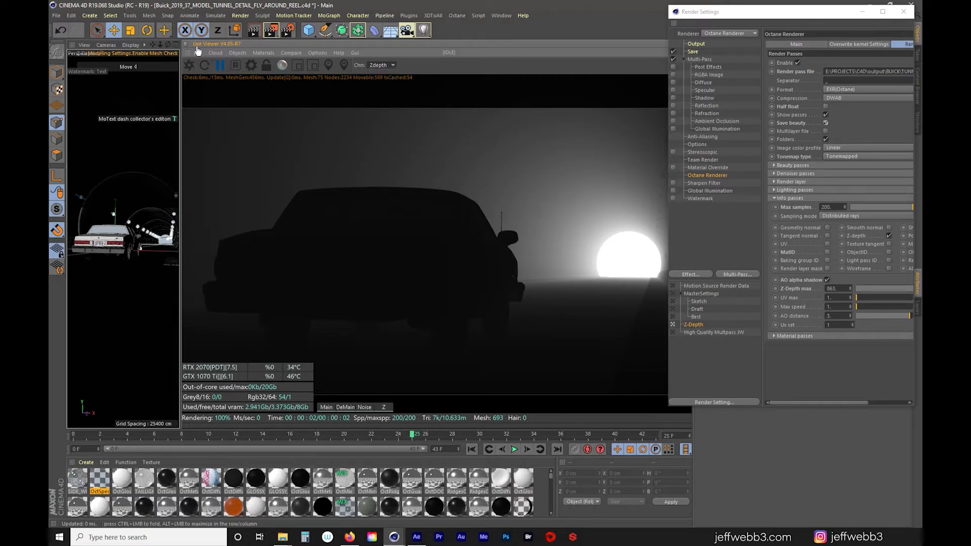
{"action": "left_click", "coordinate": [457, 16]}
{"action": "left_click", "coordinate": [464, 49]}
{"action": "left_click_drag", "start_coordinate": [137, 7], "coordinate": [501, 77]}
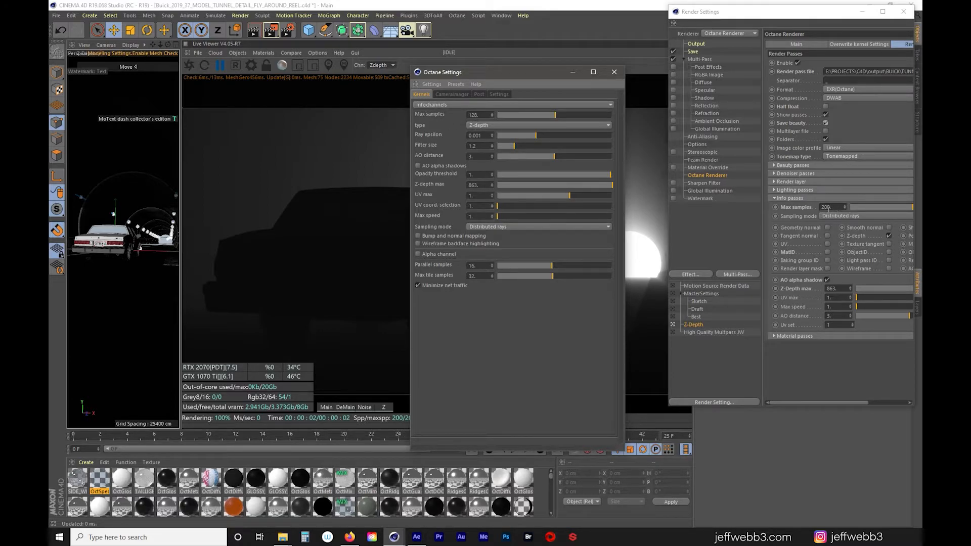
{"action": "left_click_drag", "start_coordinate": [479, 115], "coordinate": [431, 114]}
{"action": "type", "text": "200"}
{"action": "key", "text": "Return"}
{"action": "left_click_drag", "start_coordinate": [513, 68], "coordinate": [539, 38]}
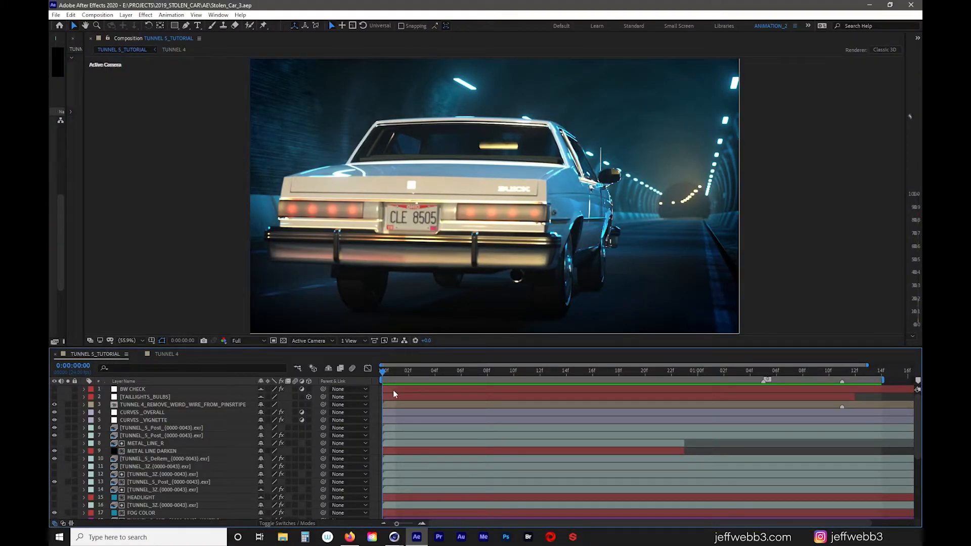
Preview the TUNNEL 5_TUTORIAL composition, and solo and select its TUNNEL_5_DeMain layer
{"action": "key", "text": "space"}
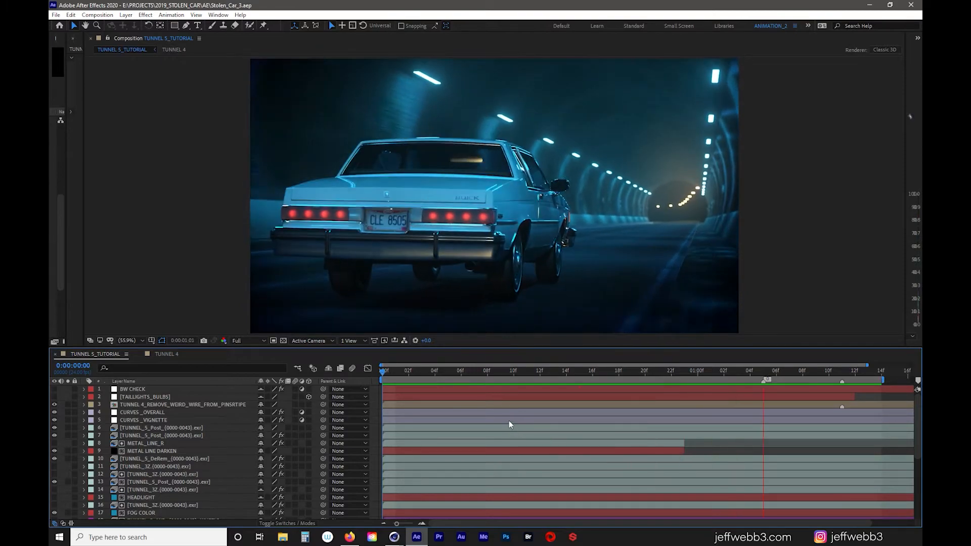
{"action": "key", "text": "space"}
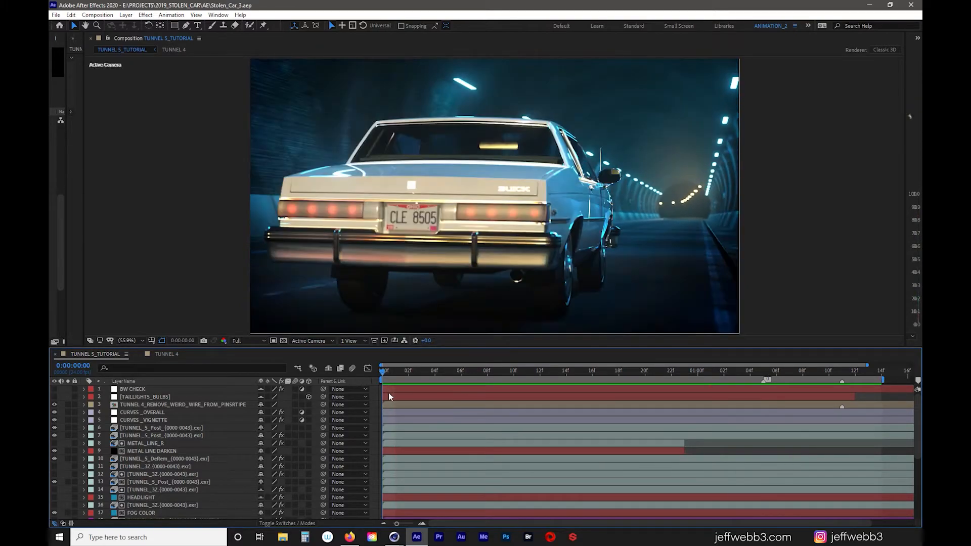
{"action": "scroll", "coordinate": [178, 461], "scroll_direction": "down", "scroll_amount": 5}
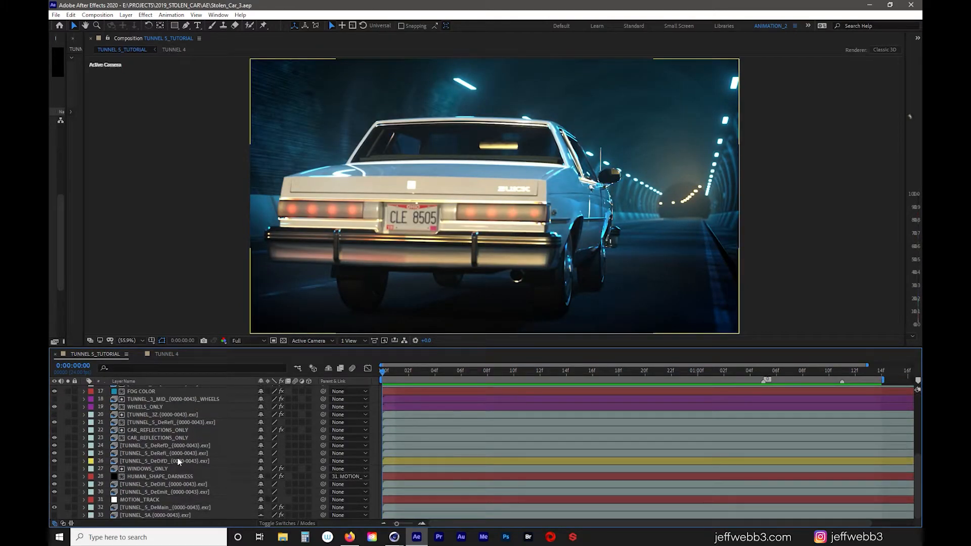
{"action": "left_click", "coordinate": [68, 507]}
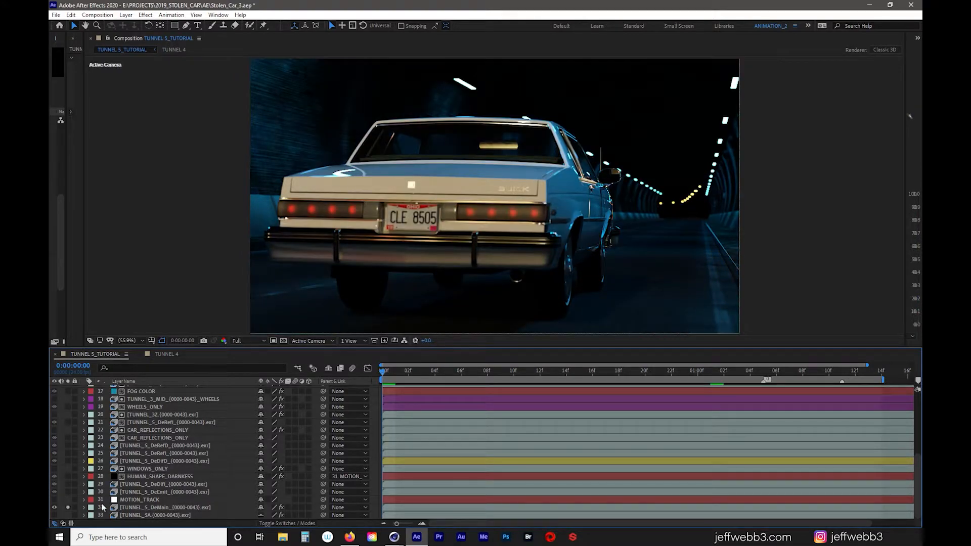
{"action": "left_click", "coordinate": [127, 508]}
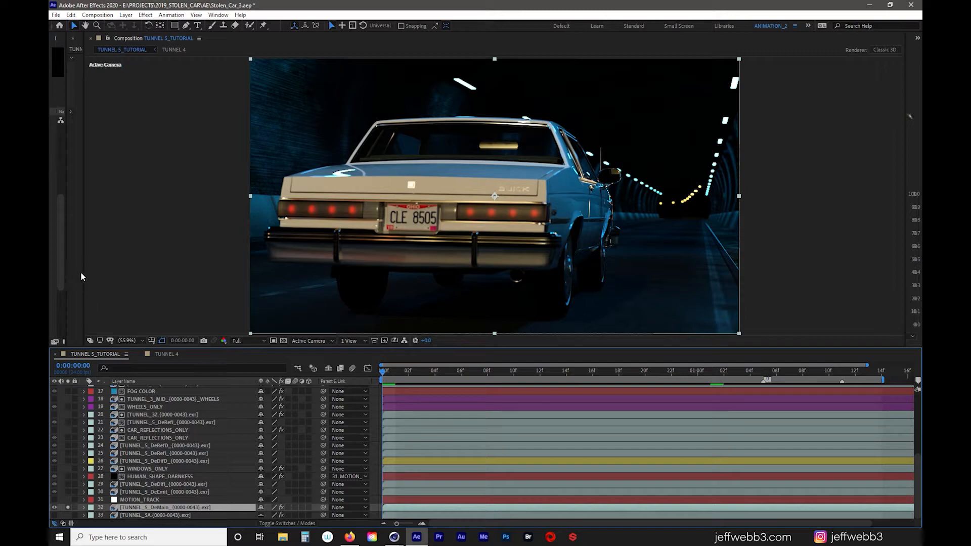
Rearrange the workspace to show the layer's Effect Controls and the Lumetri Scopes on either side of the composition view
{"action": "left_click_drag", "start_coordinate": [81, 277], "coordinate": [227, 272]}
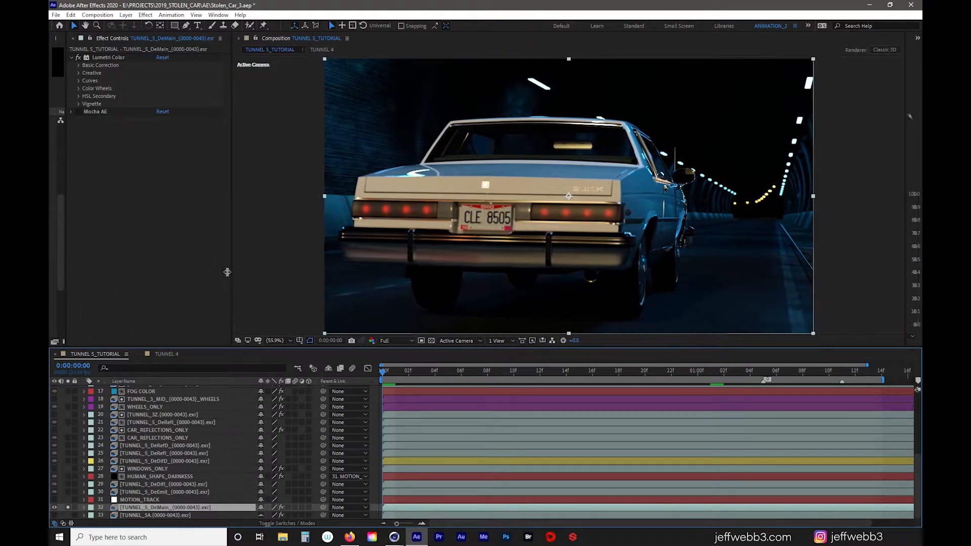
{"action": "left_click_drag", "start_coordinate": [908, 274], "coordinate": [668, 274]}
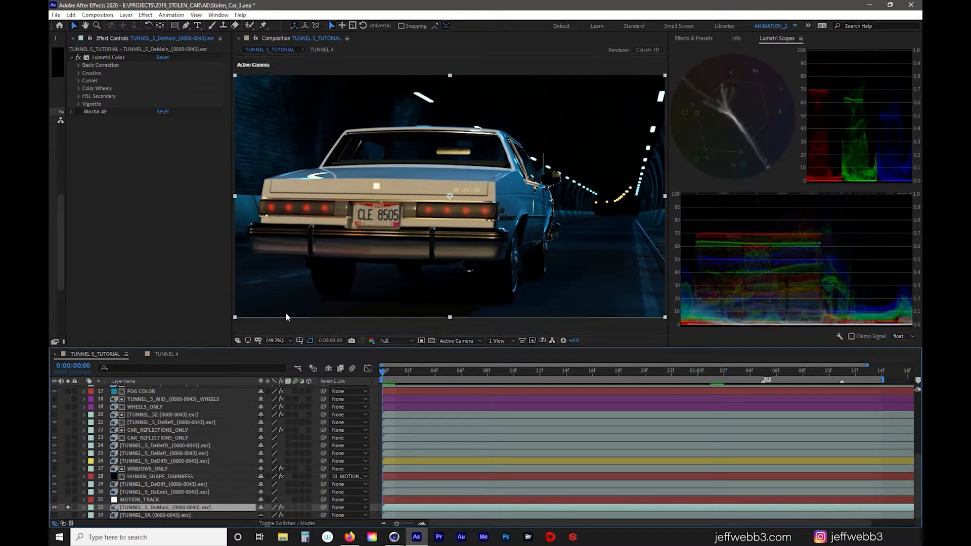
{"action": "left_click_drag", "start_coordinate": [232, 331], "coordinate": [183, 335]}
{"action": "left_click_drag", "start_coordinate": [668, 336], "coordinate": [672, 337]}
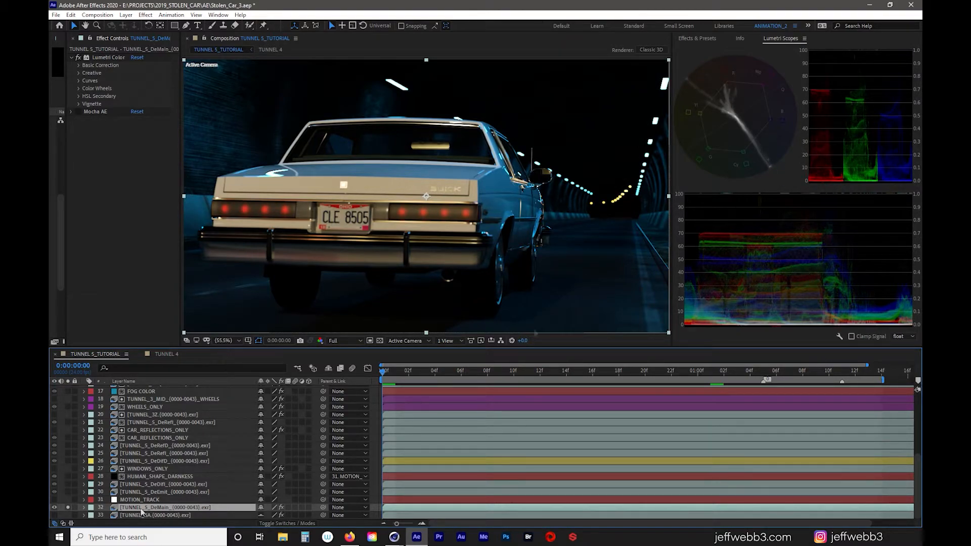
Compare the DeMain layer with and without its Lumetri Color effect
{"action": "left_click", "coordinate": [78, 58]}
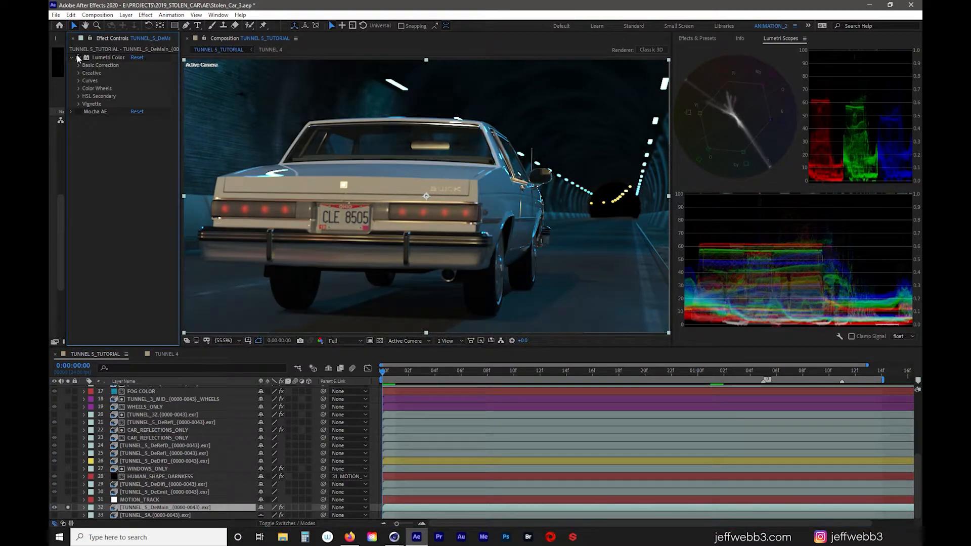
{"action": "left_click", "coordinate": [78, 58]}
{"action": "left_click", "coordinate": [78, 58]}
Compare the source names and layer names of the timeline layers, and check the TUNNEL_5A and DeMain layers
{"action": "left_click", "coordinate": [182, 380]}
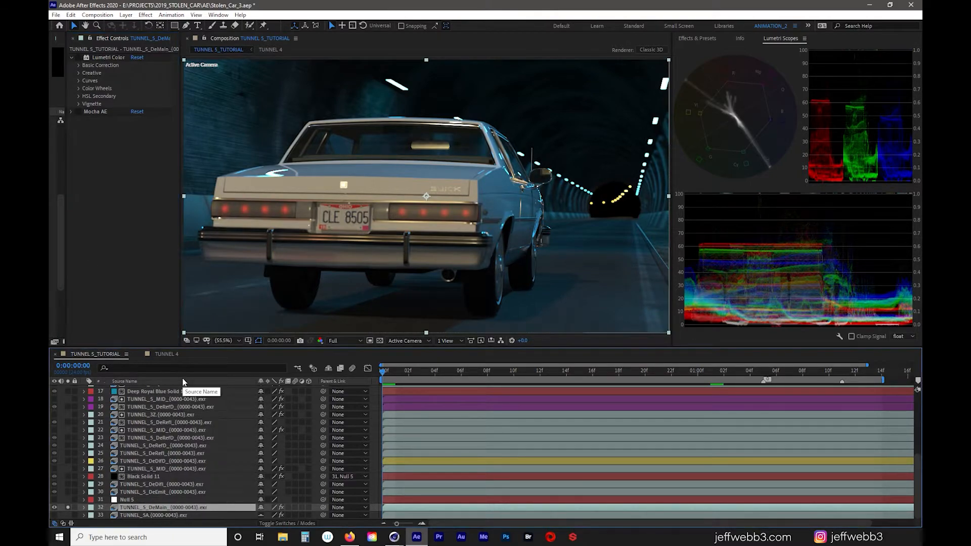
{"action": "left_click", "coordinate": [182, 380]}
{"action": "left_click", "coordinate": [183, 381]}
{"action": "left_click", "coordinate": [182, 381]}
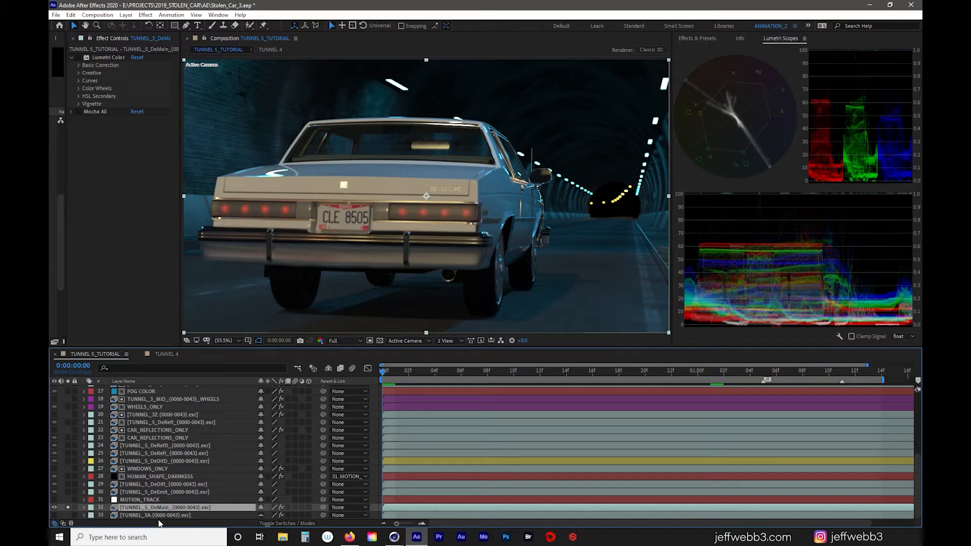
{"action": "left_click", "coordinate": [141, 515]}
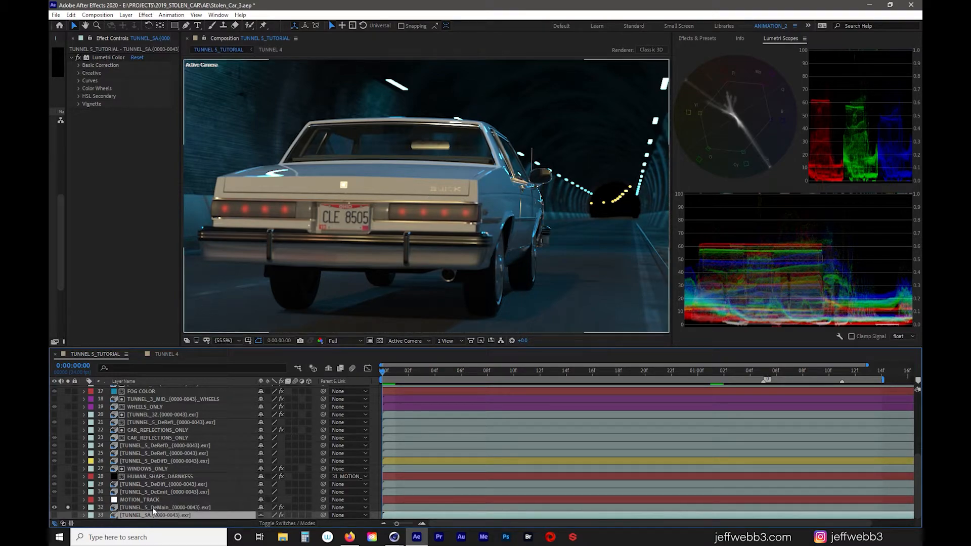
{"action": "left_click", "coordinate": [153, 507]}
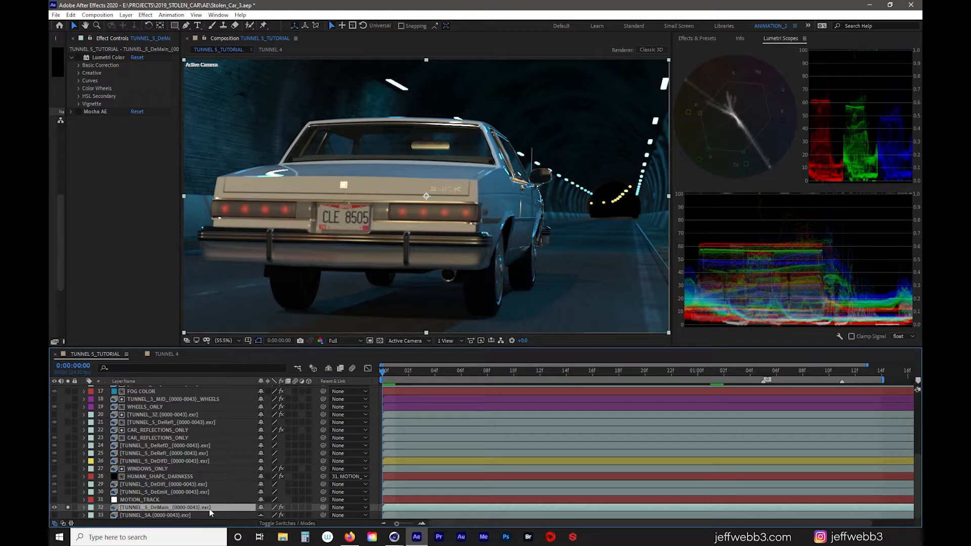
View the individual render pass sequences of the TUNNEL 5 project folder, from DeEmit through DeDifD, as footage
{"action": "left_click_drag", "start_coordinate": [67, 296], "coordinate": [196, 299]}
{"action": "scroll", "coordinate": [109, 263], "scroll_direction": "down", "scroll_amount": 2}
{"action": "left_click", "coordinate": [132, 207]}
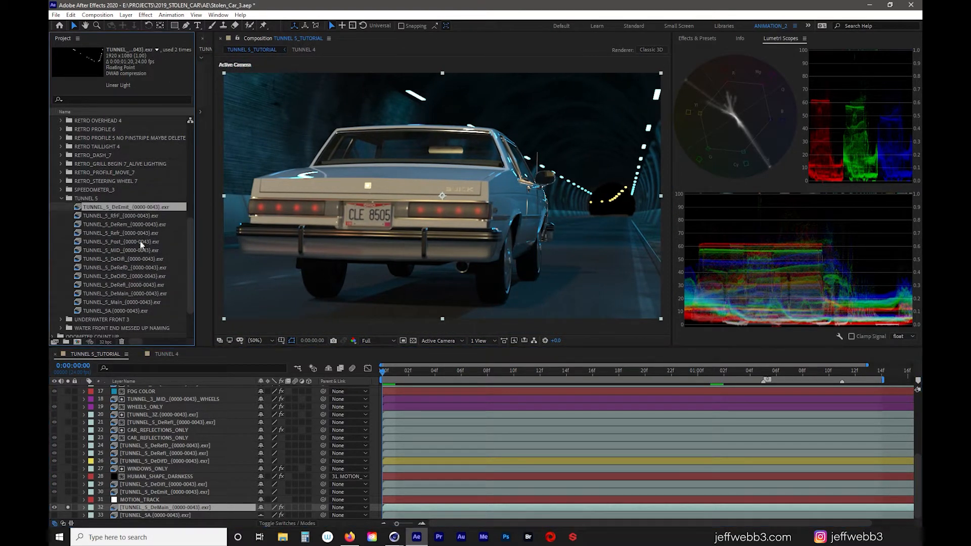
{"action": "double_click", "coordinate": [78, 208]}
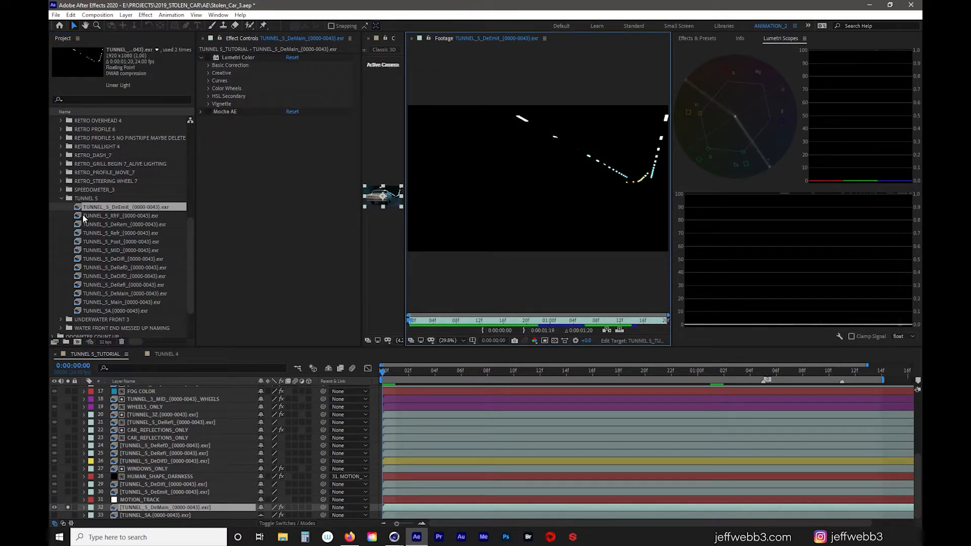
{"action": "double_click", "coordinate": [84, 217]}
{"action": "double_click", "coordinate": [81, 225]}
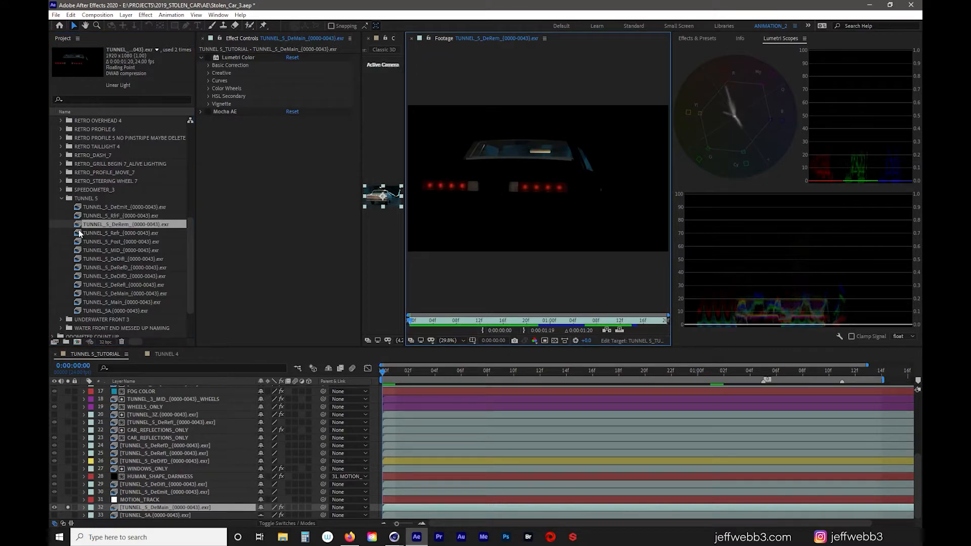
{"action": "left_click", "coordinate": [80, 233]}
{"action": "double_click", "coordinate": [77, 241]}
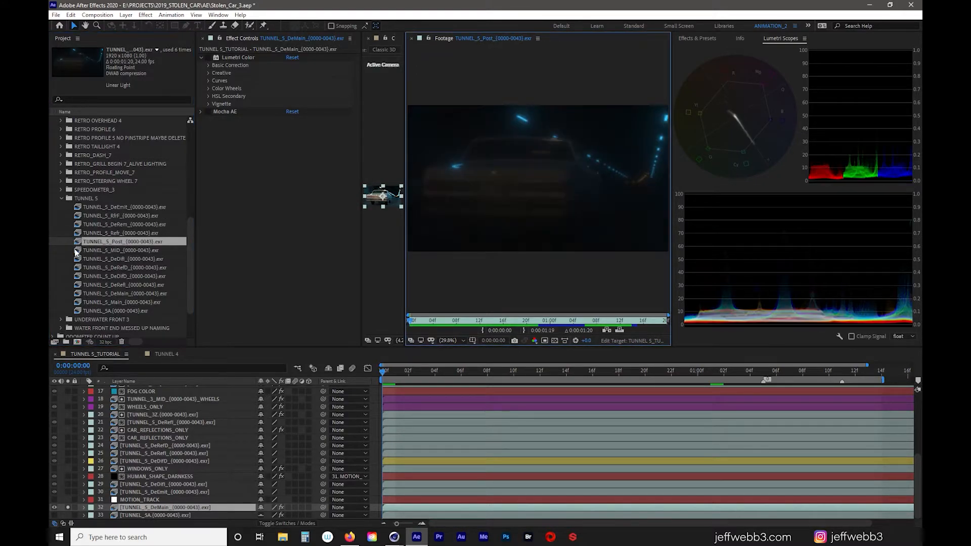
{"action": "double_click", "coordinate": [77, 250]}
{"action": "double_click", "coordinate": [78, 259]}
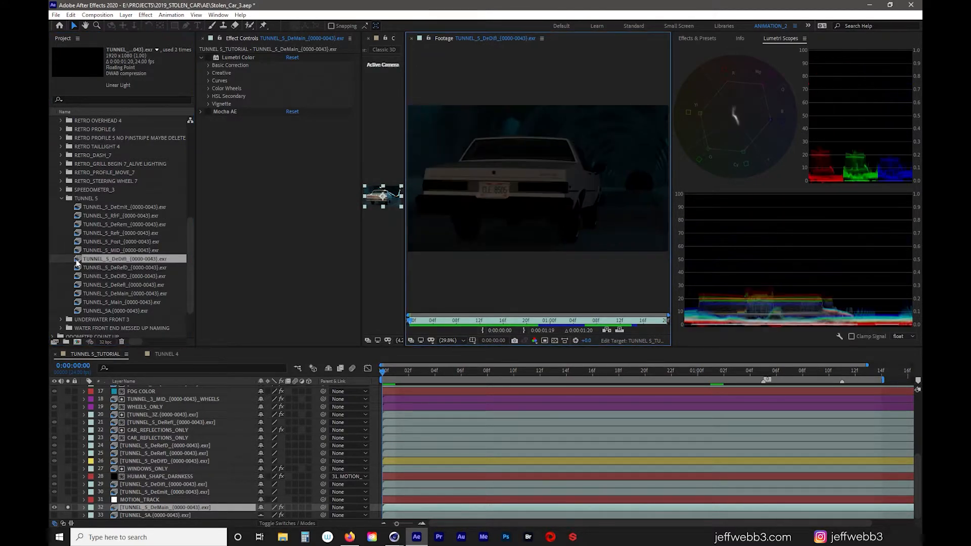
{"action": "double_click", "coordinate": [77, 276]}
In a multiple-file import, select TUNNEL_5A.0000 to TUNNEL_5A.0043 in the TUNNEL\5 output folder as an OpenEXR sequence
{"action": "right_click", "coordinate": [66, 221]}
{"action": "mouse_move", "coordinate": [126, 267]}
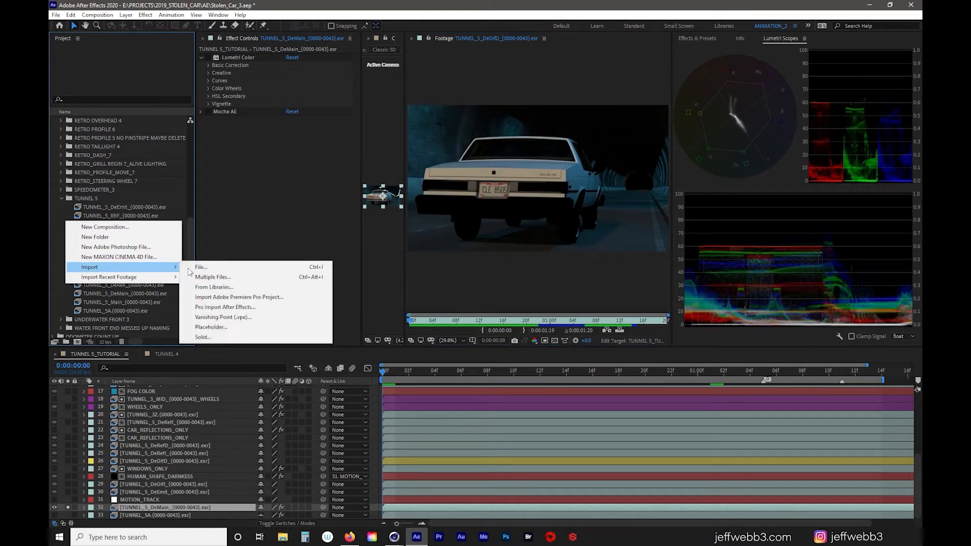
{"action": "left_click", "coordinate": [213, 277]}
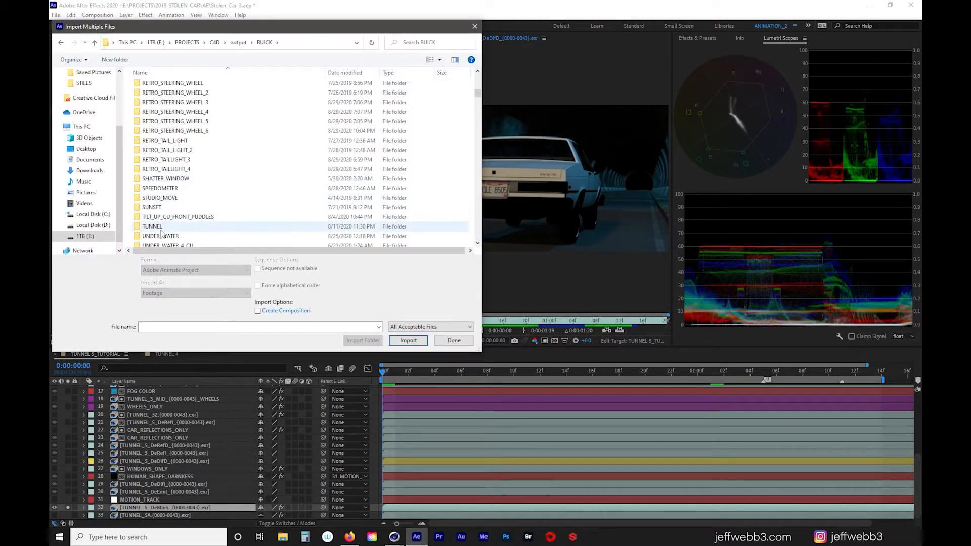
{"action": "double_click", "coordinate": [162, 231]}
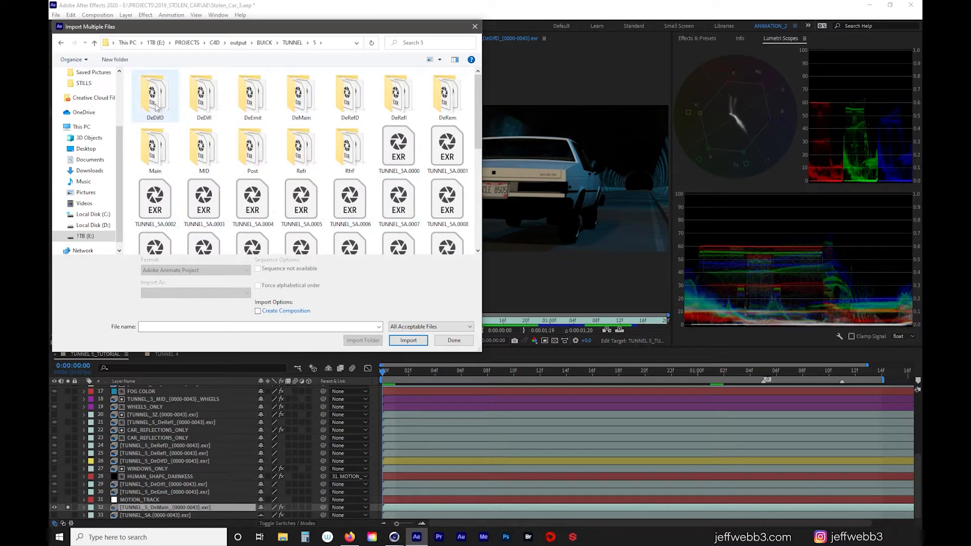
{"action": "left_click", "coordinate": [407, 145]}
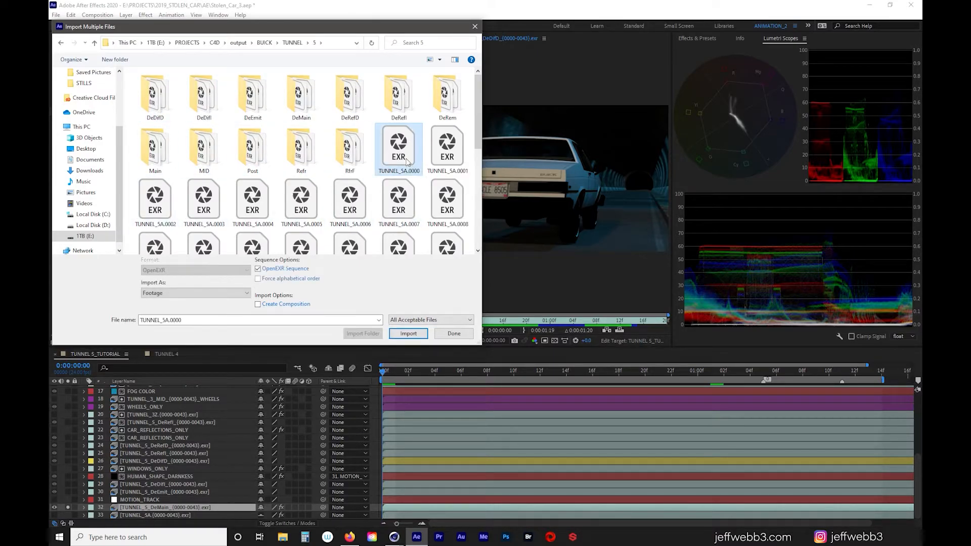
{"action": "scroll", "coordinate": [416, 200], "scroll_direction": "down", "scroll_amount": 5}
{"action": "left_click", "coordinate": [438, 238], "text": "shift"}
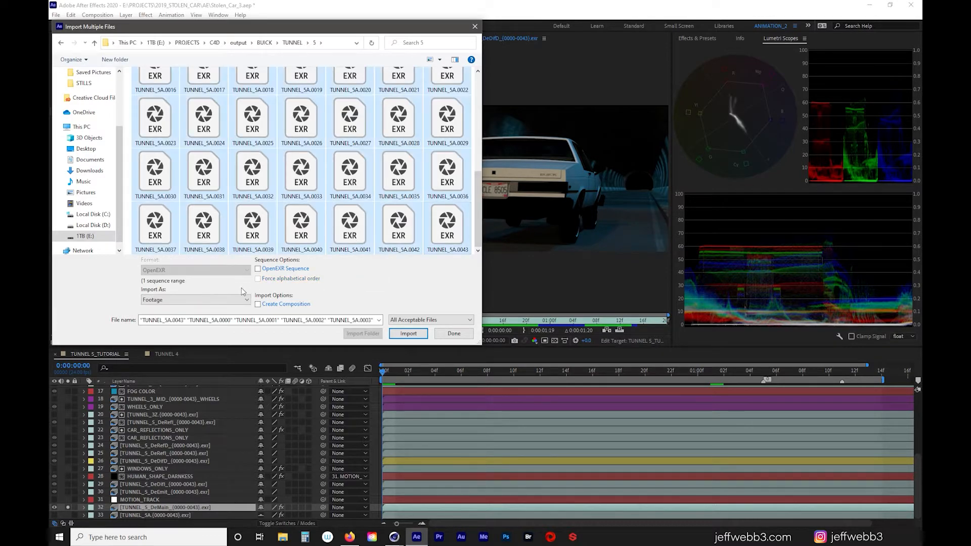
{"action": "left_click", "coordinate": [258, 269]}
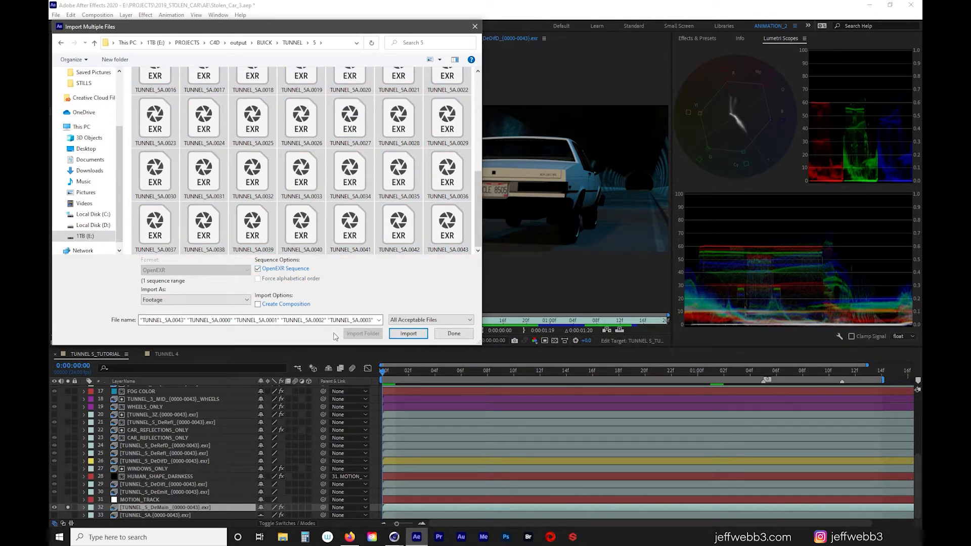
Select all EXR frames in the RfrF pass folder, return to folder 5 and close the dialog without importing
{"action": "scroll", "coordinate": [254, 245], "scroll_direction": "up", "scroll_amount": 5}
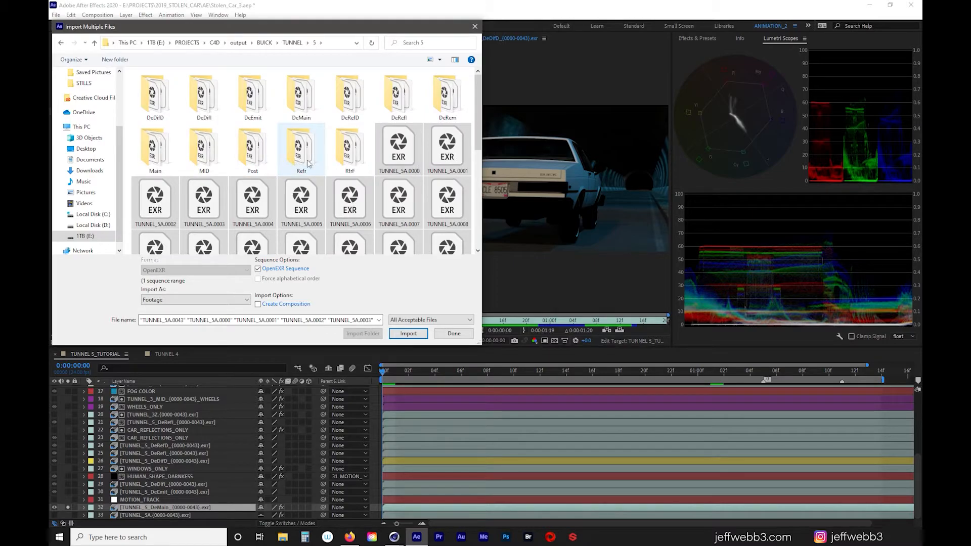
{"action": "double_click", "coordinate": [353, 153]}
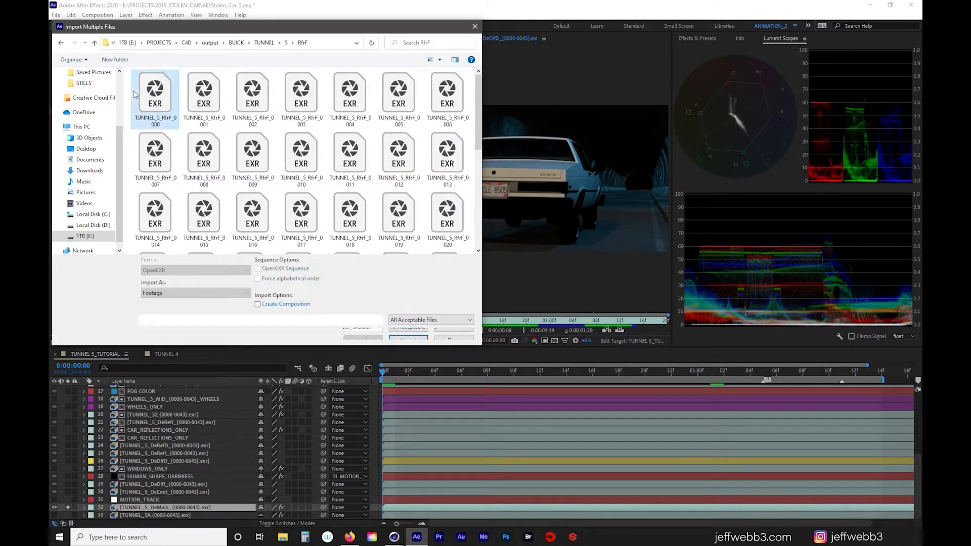
{"action": "key", "text": "ctrl+a"}
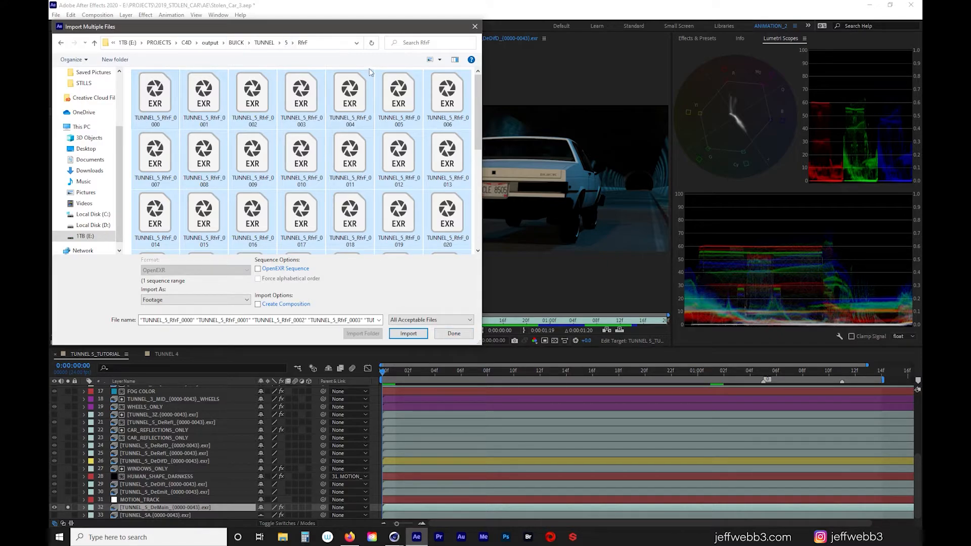
{"action": "left_click", "coordinate": [284, 43]}
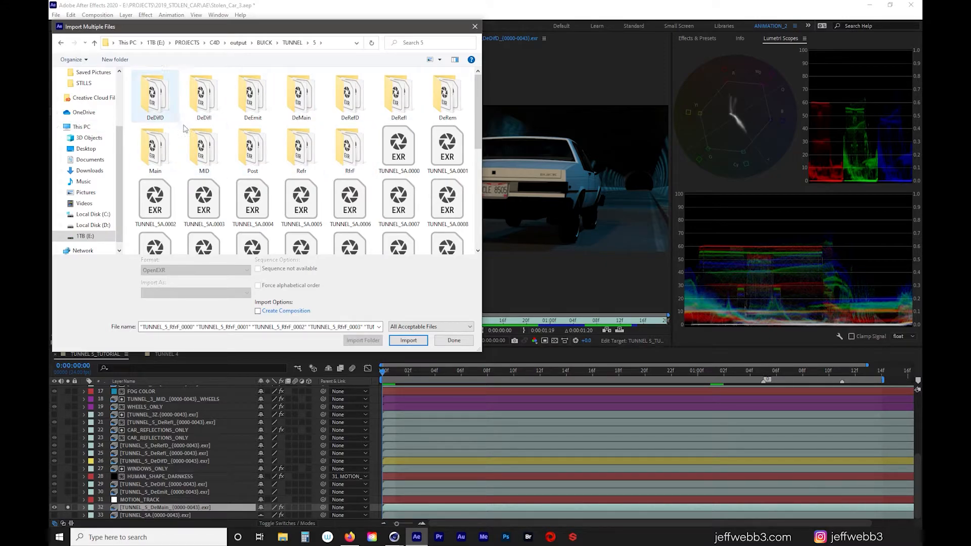
{"action": "left_click", "coordinate": [464, 340]}
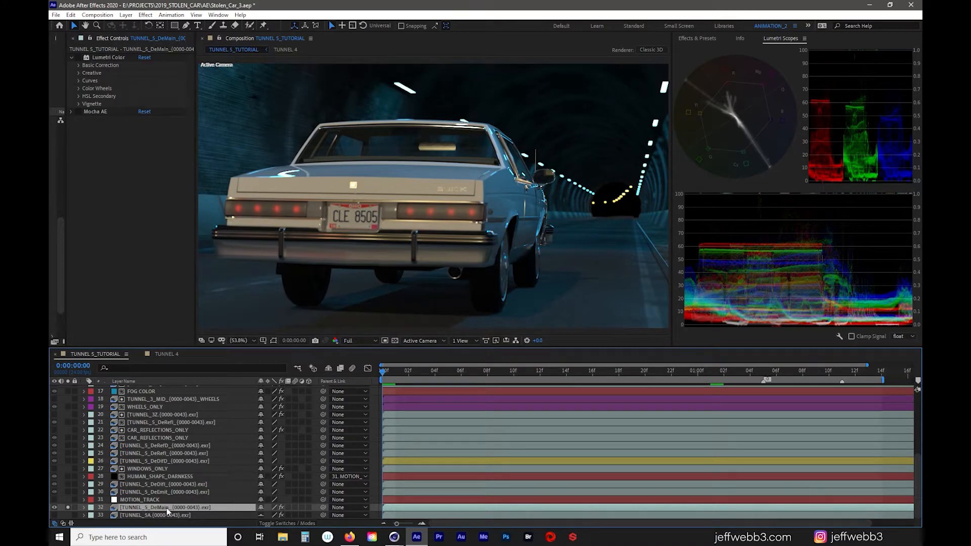
Compare the DeMain layer with and without Lumetri Color again, leaving the effect enabled
{"action": "left_click", "coordinate": [78, 58]}
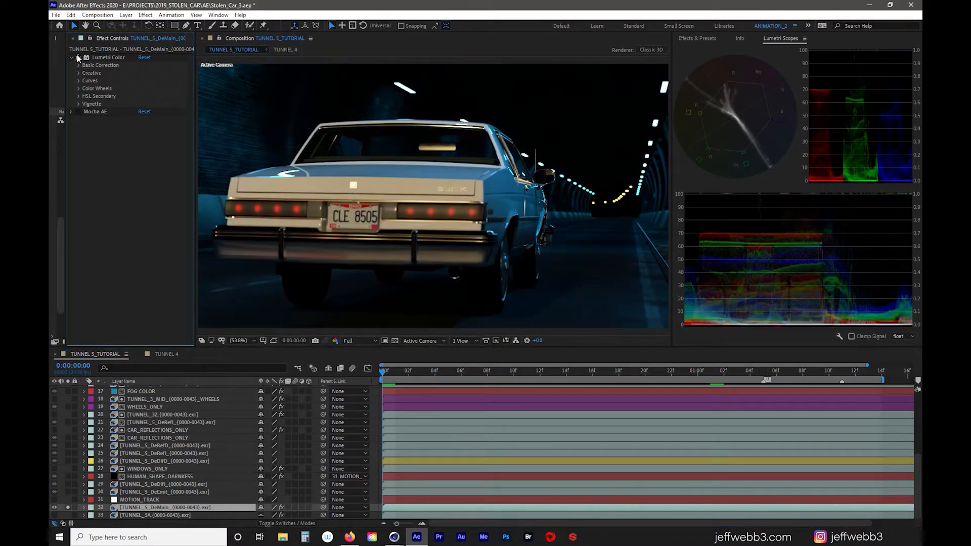
{"action": "left_click", "coordinate": [78, 58]}
{"action": "left_click", "coordinate": [79, 58]}
{"action": "left_click", "coordinate": [78, 58]}
{"action": "left_click", "coordinate": [78, 57]}
{"action": "left_click", "coordinate": [78, 58]}
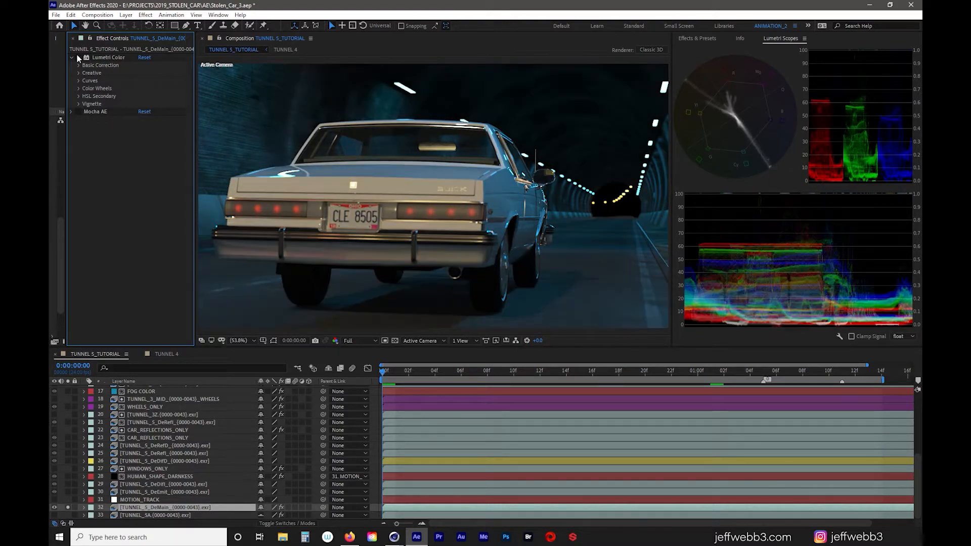
{"action": "left_click", "coordinate": [78, 58]}
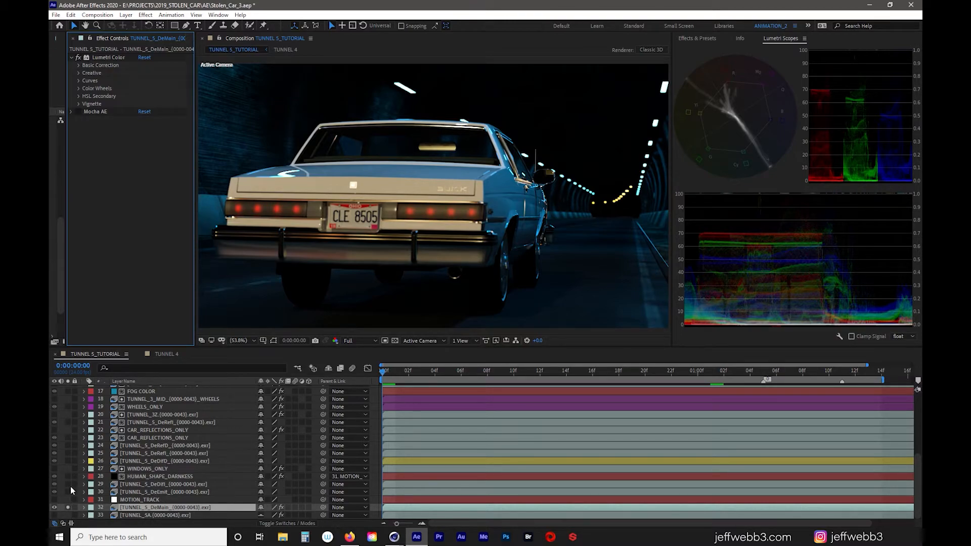
Solo the TUNNEL_5_DeEmit and TUNNEL_5_DeDifI layers together with the DeMain layer
{"action": "left_click", "coordinate": [68, 491]}
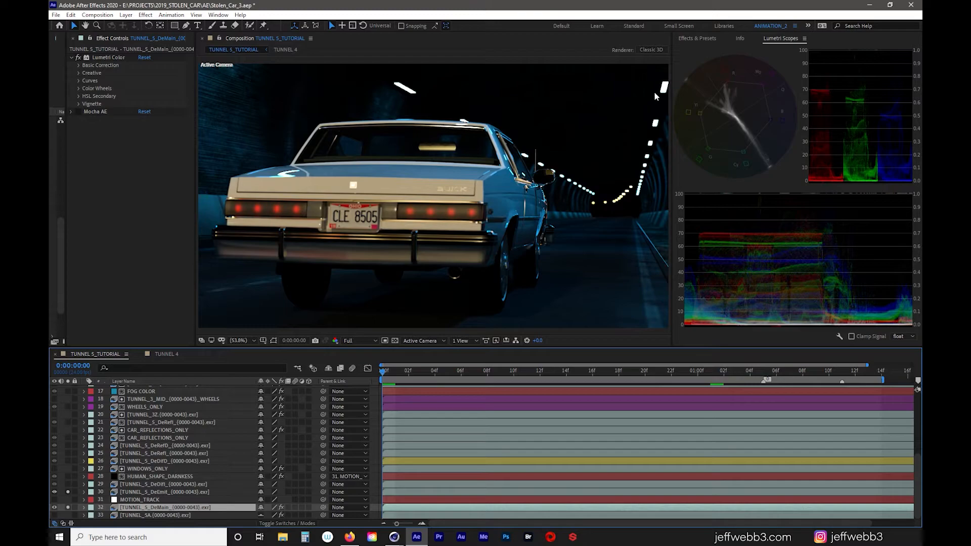
{"action": "left_click", "coordinate": [148, 491]}
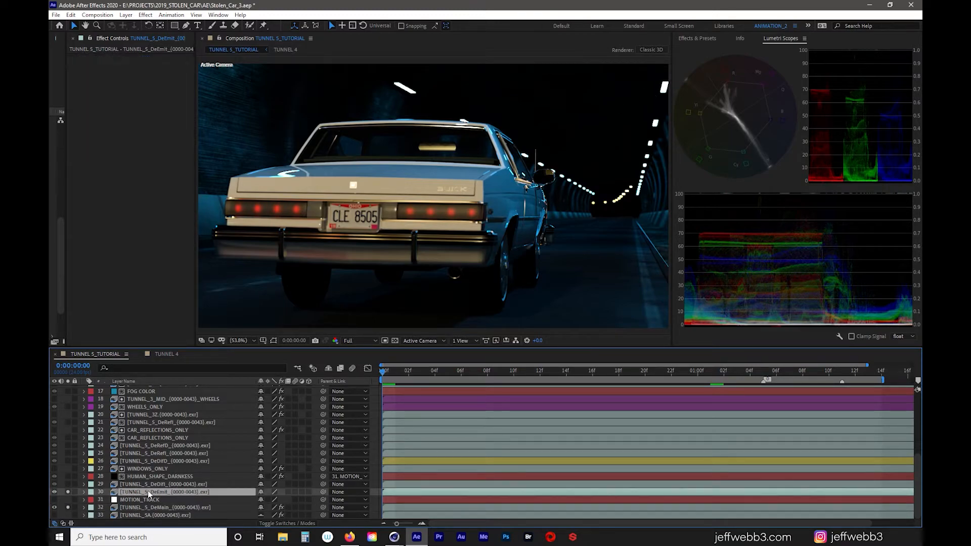
{"action": "left_click", "coordinate": [68, 484]}
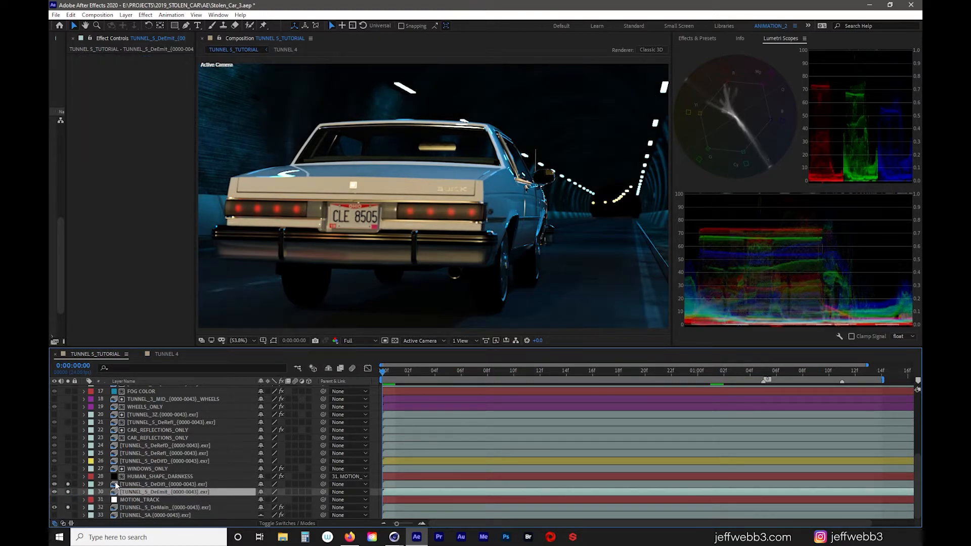
Compare the soloed stack with and without the TUNNEL_5_DeDifI layer, ending with all layer solos cleared
{"action": "left_click", "coordinate": [148, 484]}
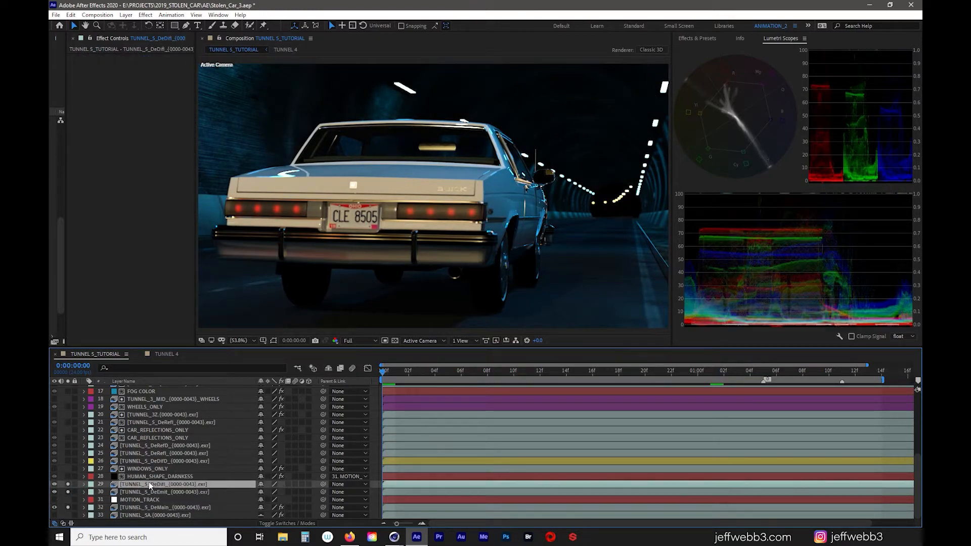
{"action": "left_click", "coordinate": [68, 483]}
{"action": "left_click", "coordinate": [68, 483]}
{"action": "left_click", "coordinate": [69, 484]}
{"action": "left_click", "coordinate": [68, 484]}
{"action": "left_click", "coordinate": [69, 484]}
{"action": "left_click", "coordinate": [69, 484]}
{"action": "left_click", "coordinate": [69, 484], "text": "alt"}
{"action": "left_click", "coordinate": [69, 484]}
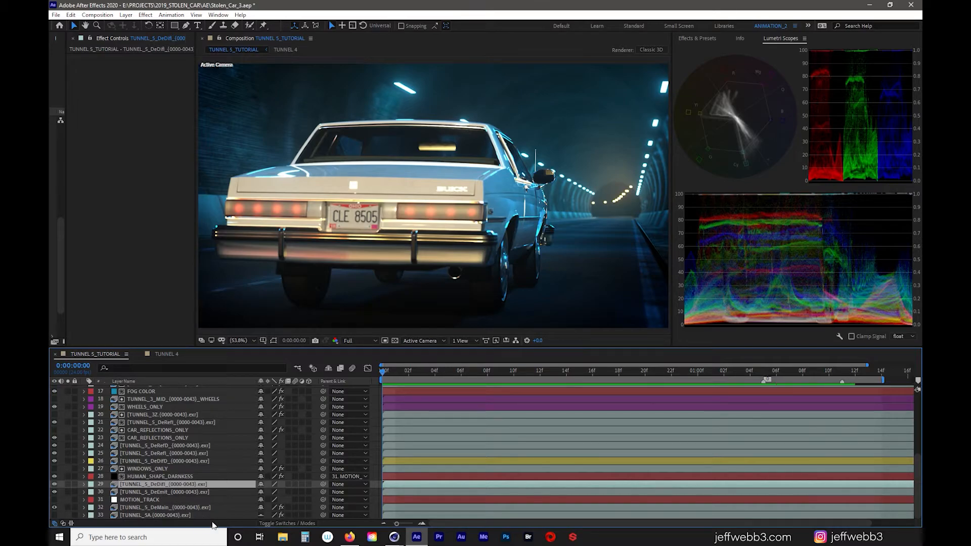
Check the Opacity of the TUNNEL_5_DeDifI layer, and solo the DeDifI, DeEmit and DeMain layers again
{"action": "key", "text": "t"}
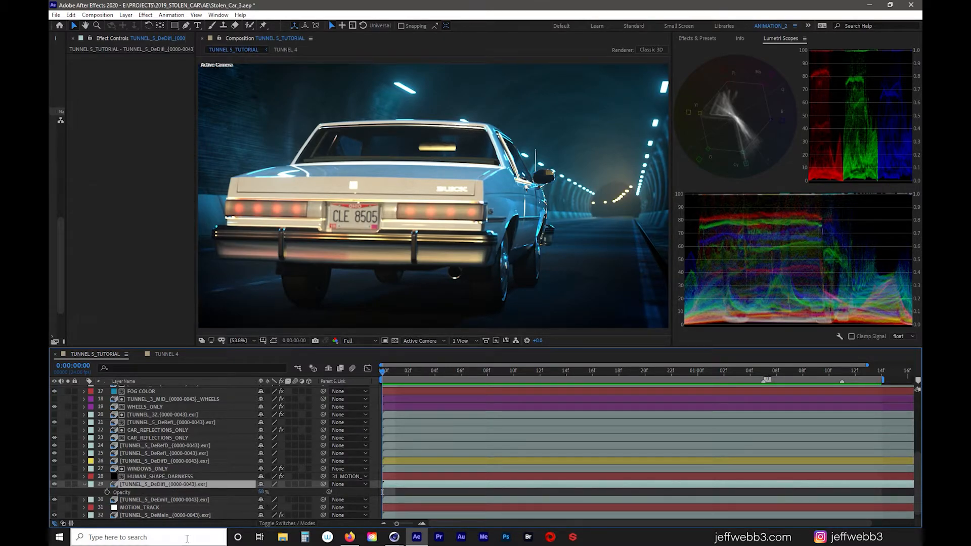
{"action": "left_click", "coordinate": [84, 483]}
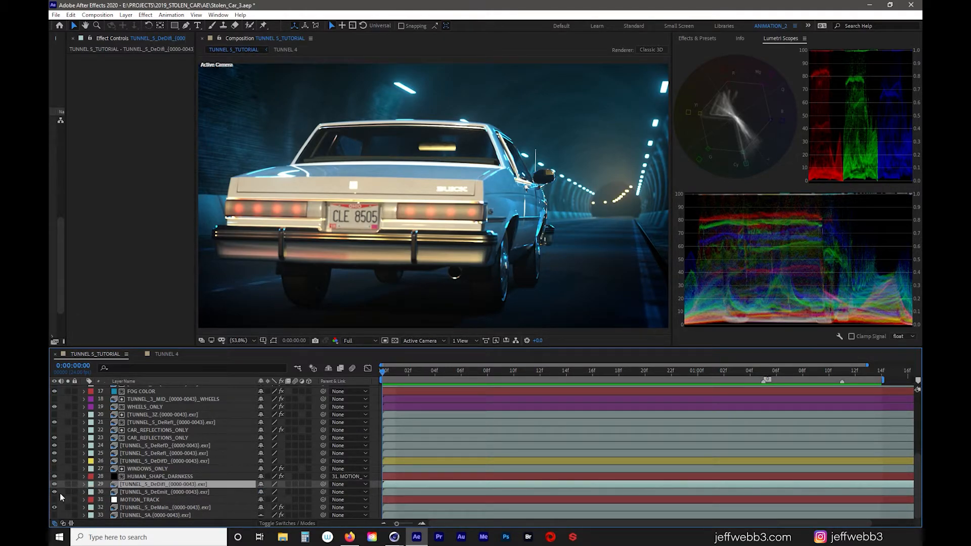
{"action": "left_click", "coordinate": [68, 491]}
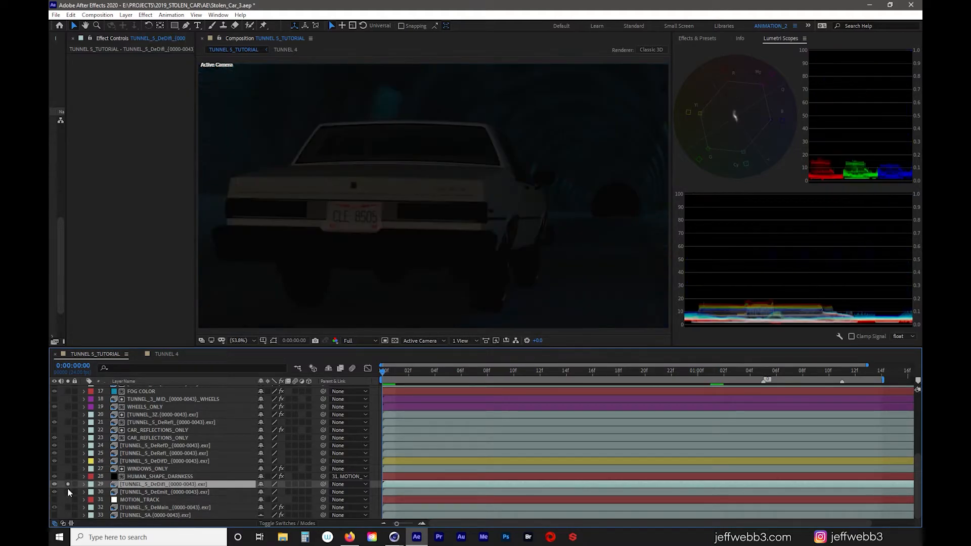
{"action": "left_click", "coordinate": [68, 507]}
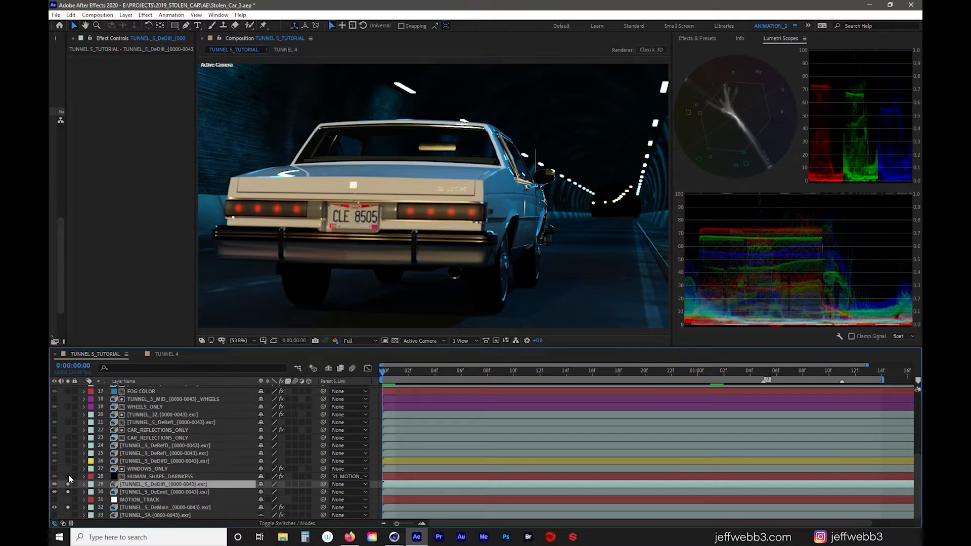
At 0:00:01:00, add HUMAN_SHAPE_DARNKESS to the soloed layers and display its mask outline in the viewer
{"action": "left_click_drag", "start_coordinate": [422, 373], "coordinate": [695, 360]}
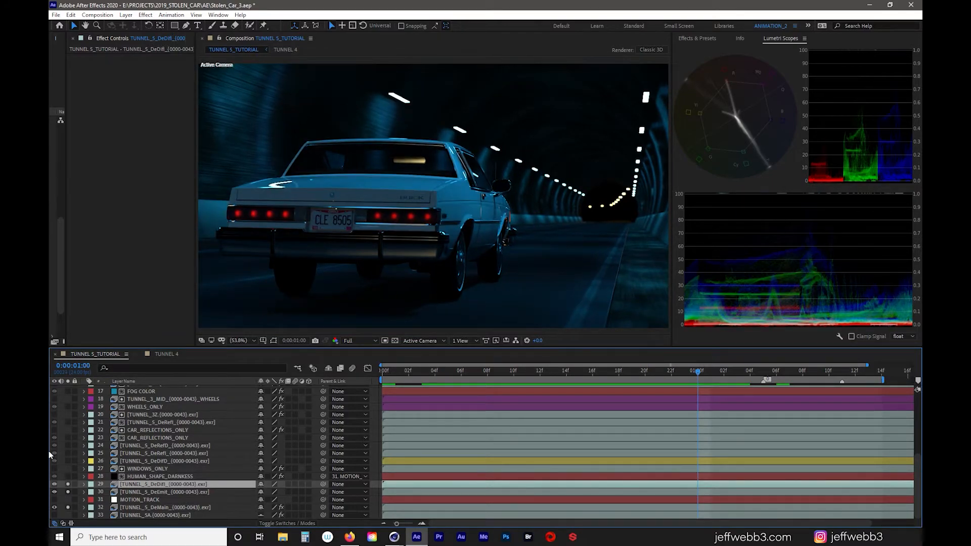
{"action": "left_click", "coordinate": [67, 476]}
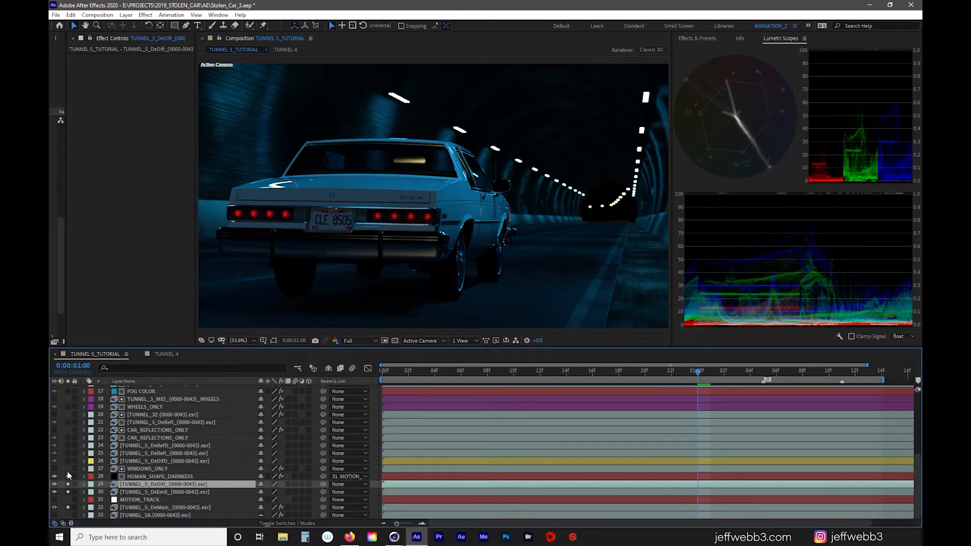
{"action": "left_click", "coordinate": [152, 469]}
{"action": "left_click", "coordinate": [156, 476]}
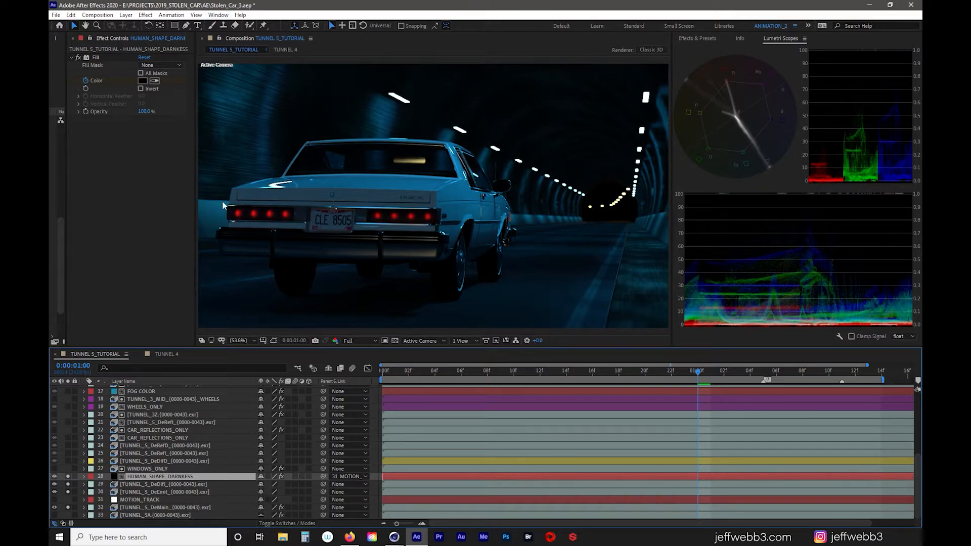
{"action": "left_click", "coordinate": [274, 340]}
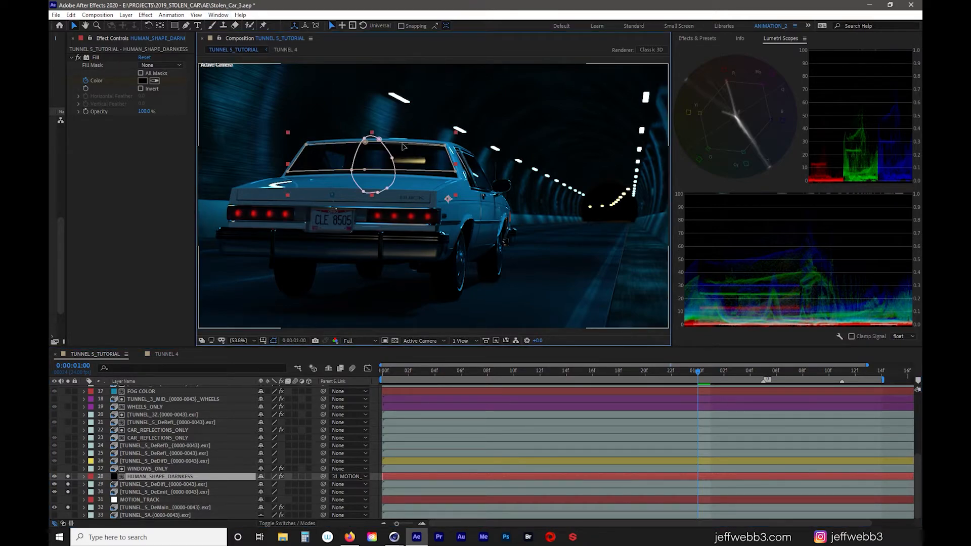
Clear the existing layer solos and isolate the WINDOWS_ONLY matte, the TUNNEL_5_MID layer above the black solid
{"action": "left_click", "coordinate": [145, 467]}
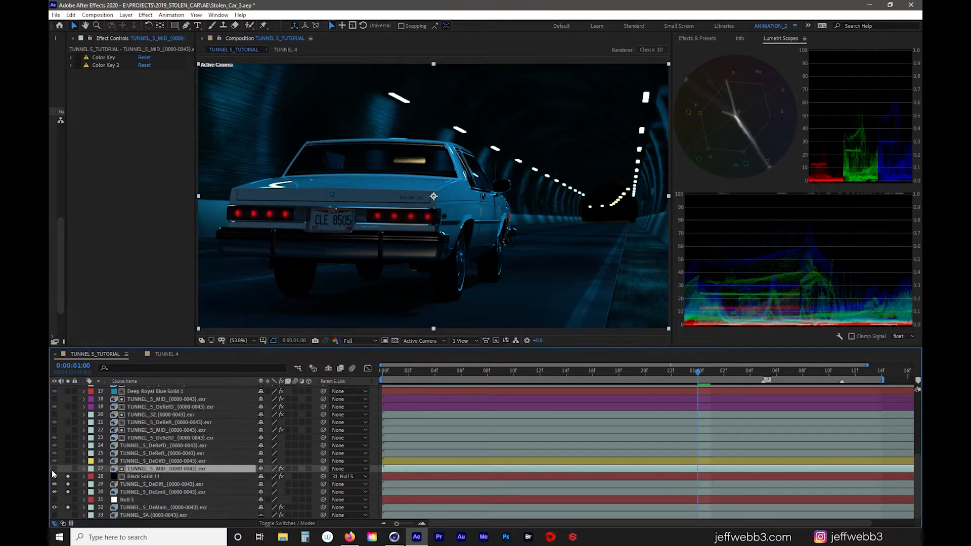
{"action": "left_click_drag", "start_coordinate": [68, 477], "coordinate": [68, 488]}
{"action": "left_click", "coordinate": [68, 507]}
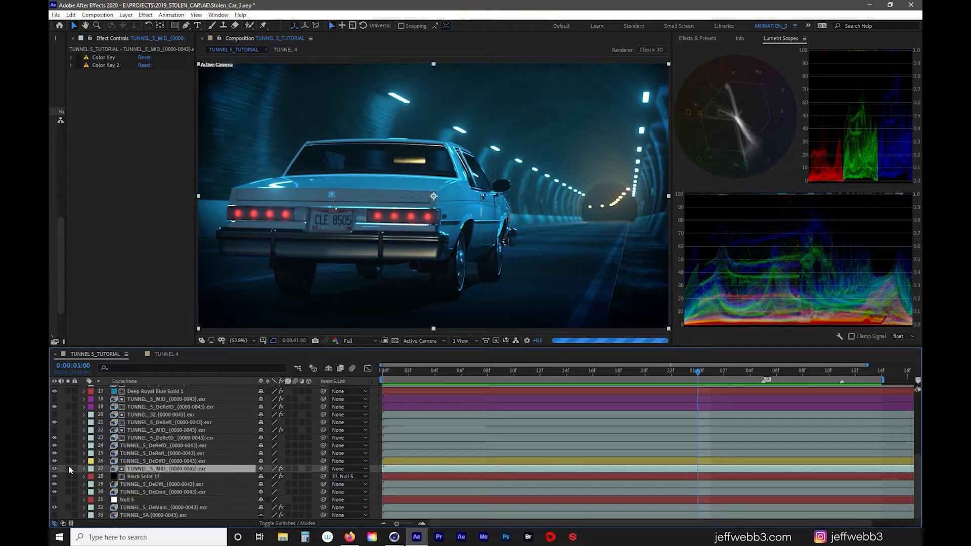
{"action": "left_click", "coordinate": [68, 469]}
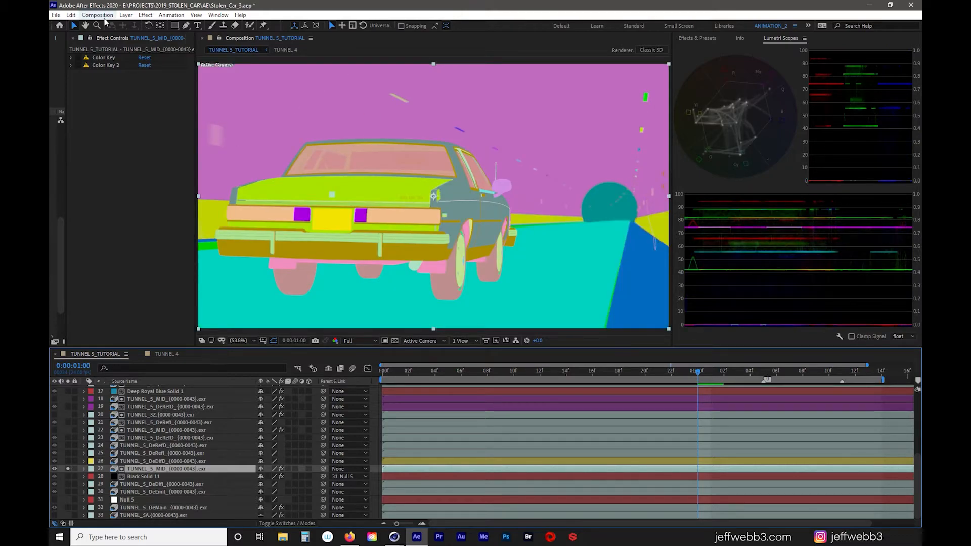
Compare the windows matte with and without its first Color Key effect, ending with the effect off and the layer unsoloed
{"action": "left_click", "coordinate": [109, 96]}
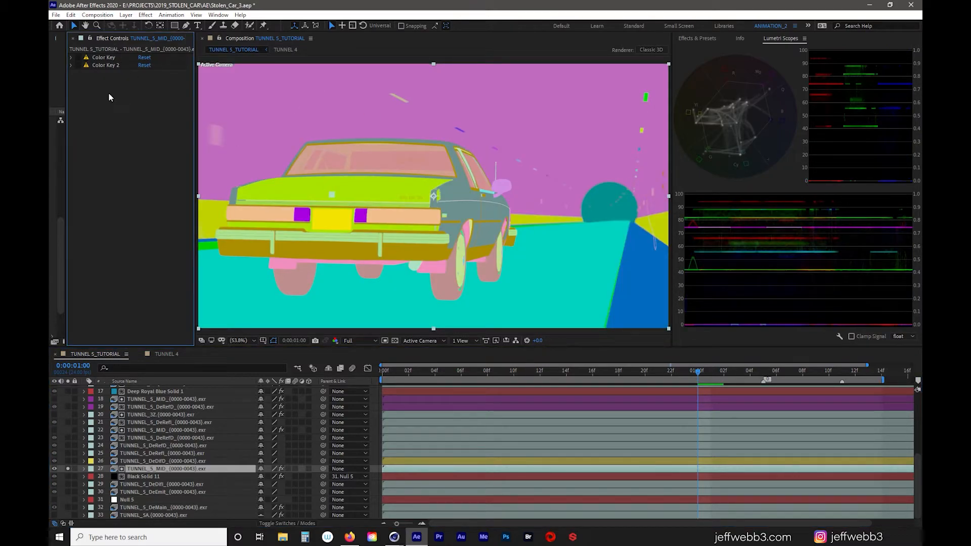
{"action": "left_click", "coordinate": [78, 58]}
{"action": "left_click", "coordinate": [78, 58]}
{"action": "left_click", "coordinate": [78, 57]}
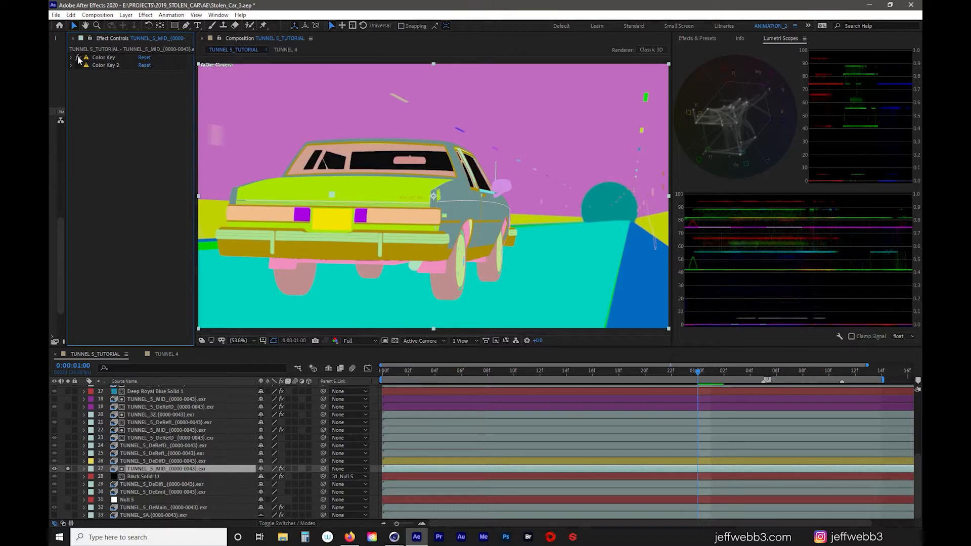
{"action": "left_click", "coordinate": [78, 58]}
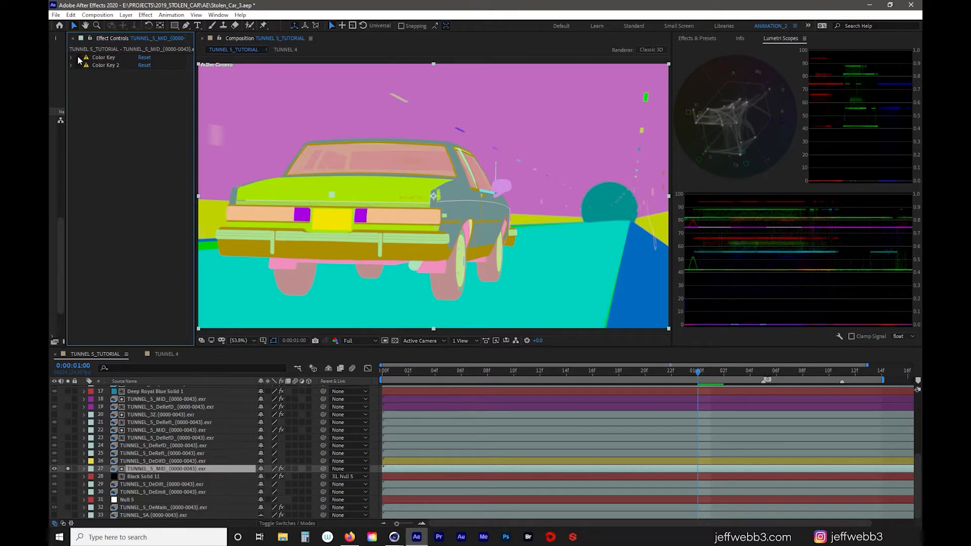
{"action": "left_click", "coordinate": [67, 468]}
Solo the TUNNEL_5_DeDifD layer together with Black Solid 11, DeDifI, DeEmit and DeMain
{"action": "left_click", "coordinate": [138, 477]}
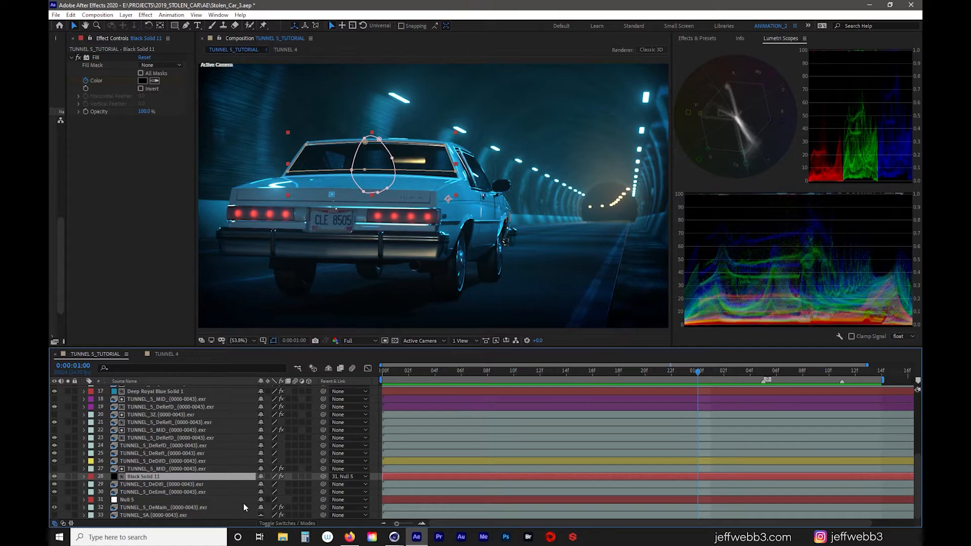
{"action": "left_click", "coordinate": [146, 461]}
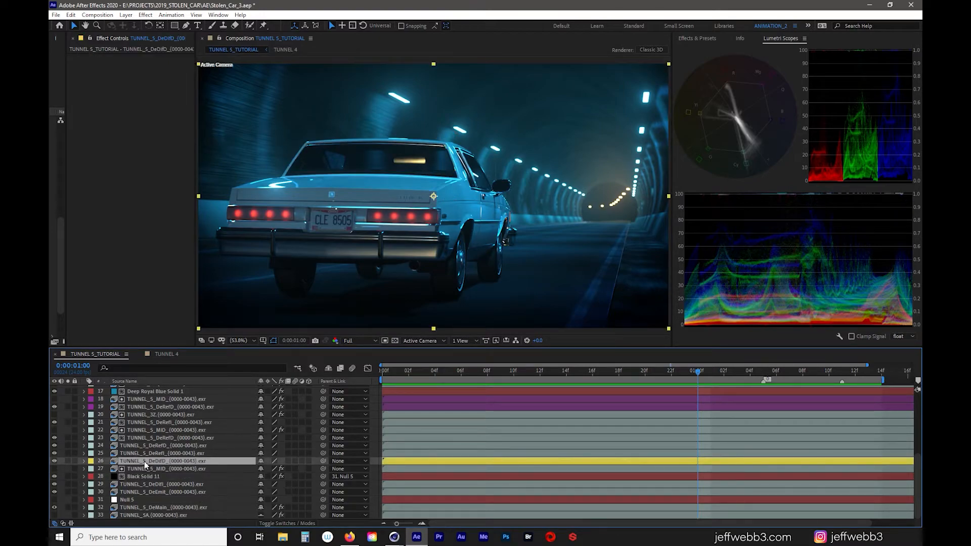
{"action": "left_click", "coordinate": [68, 461]}
{"action": "left_click", "coordinate": [68, 477]}
{"action": "left_click", "coordinate": [68, 484]}
{"action": "left_click", "coordinate": [68, 491]}
{"action": "left_click", "coordinate": [67, 507]}
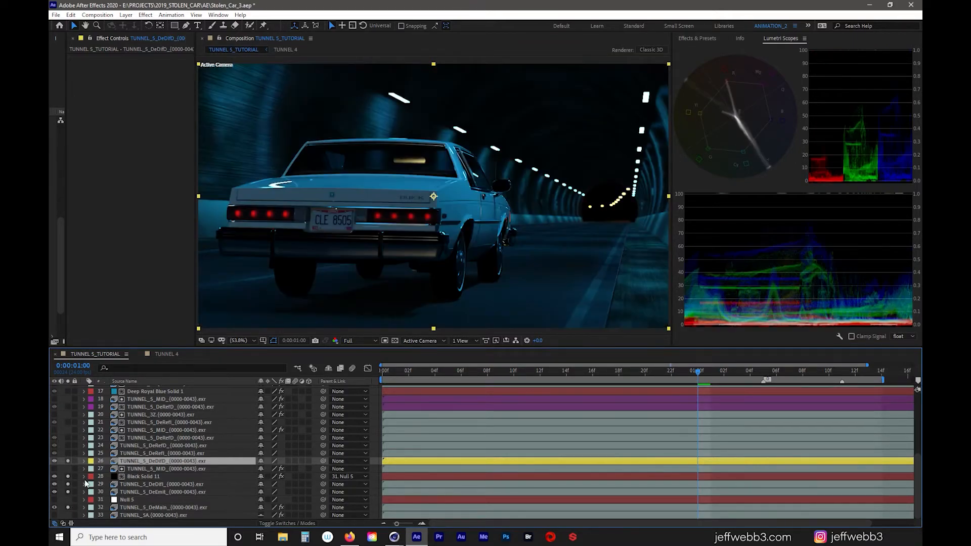
Compare the soloed stack with and without the yellow TUNNEL_5_DeDifD layer
{"action": "left_click", "coordinate": [67, 460]}
{"action": "left_click", "coordinate": [67, 460]}
{"action": "left_click", "coordinate": [67, 460]}
{"action": "left_click", "coordinate": [66, 460]}
{"action": "left_click", "coordinate": [66, 460]}
{"action": "left_click", "coordinate": [66, 460]}
Add the TUNNEL_5_DeRefI layer directly above DeDifD to the soloed stack, comparing the image with and without it
{"action": "left_click", "coordinate": [164, 452]}
{"action": "left_click", "coordinate": [67, 453]}
{"action": "left_click", "coordinate": [67, 452]}
{"action": "left_click", "coordinate": [68, 453]}
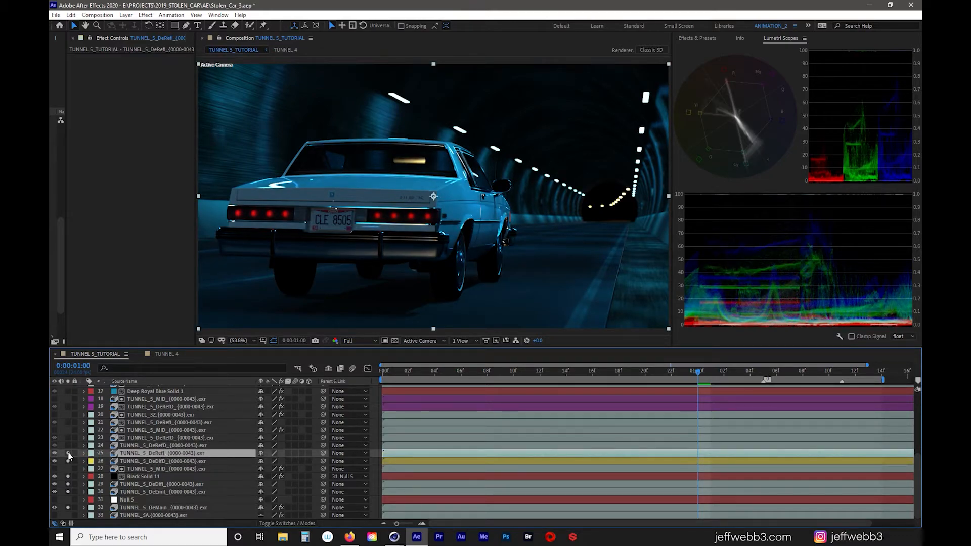
{"action": "left_click", "coordinate": [67, 453]}
{"action": "left_click", "coordinate": [67, 453]}
{"action": "left_click", "coordinate": [68, 453]}
{"action": "left_click", "coordinate": [68, 453]}
Add the unmatted TUNNEL_5_DeRefD layer 24 to the soloed stack, comparing the image with and without it
{"action": "left_click", "coordinate": [69, 445]}
{"action": "left_click", "coordinate": [68, 446]}
{"action": "left_click", "coordinate": [69, 445]}
{"action": "left_click", "coordinate": [69, 445]}
{"action": "left_click", "coordinate": [68, 446]}
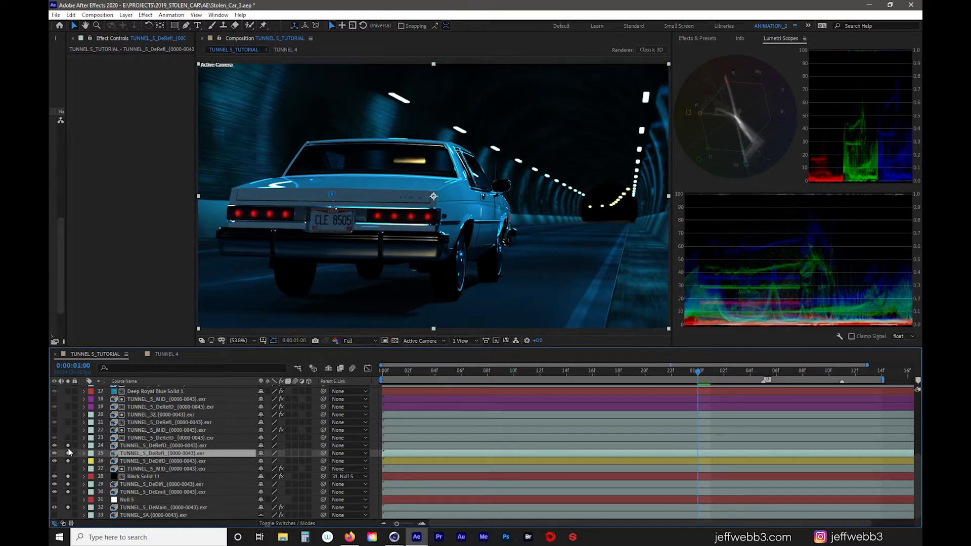
Inspect the Color Key effects on the car reflections matte, and solo the TUNNEL_5_DeRefD layer it masks
{"action": "left_click", "coordinate": [159, 430]}
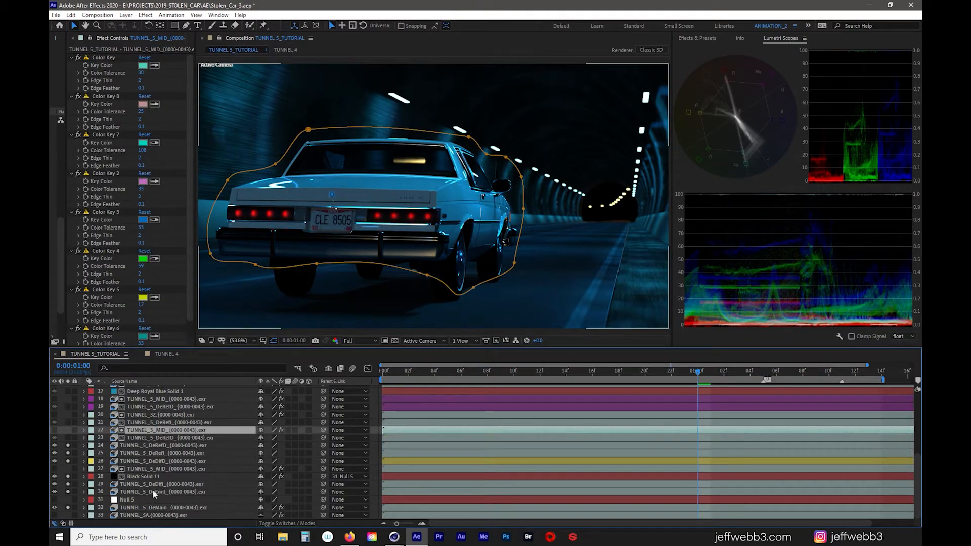
{"action": "left_click", "coordinate": [68, 438]}
{"action": "left_click", "coordinate": [163, 436]}
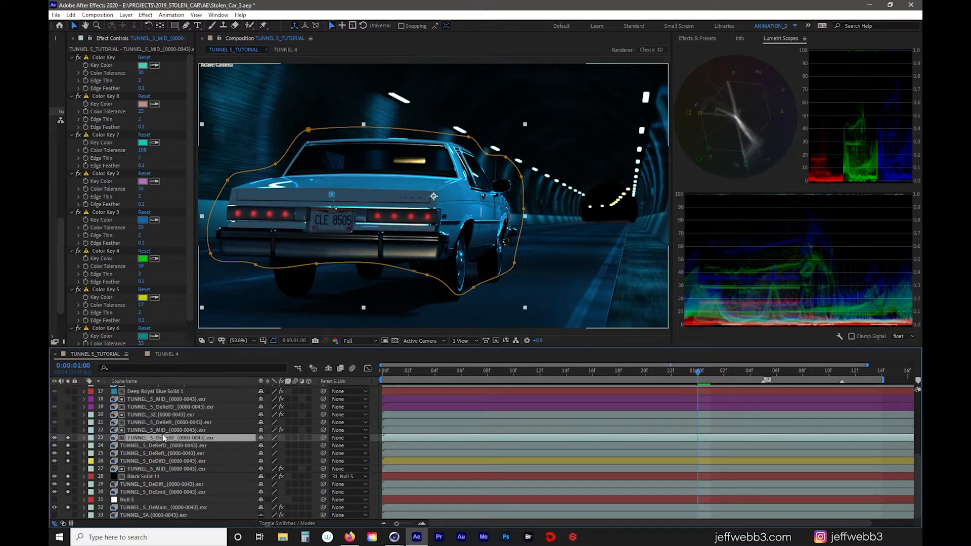
Compare the soloed stack with and without the car-only TUNNEL_5_DeRefD layer 23, leaving it soloed and deselected
{"action": "left_click", "coordinate": [68, 439]}
{"action": "left_click", "coordinate": [69, 439]}
{"action": "left_click", "coordinate": [69, 439]}
{"action": "left_click", "coordinate": [69, 439]}
{"action": "left_click", "coordinate": [69, 439]}
{"action": "left_click", "coordinate": [69, 439]}
{"action": "left_click", "coordinate": [69, 439]}
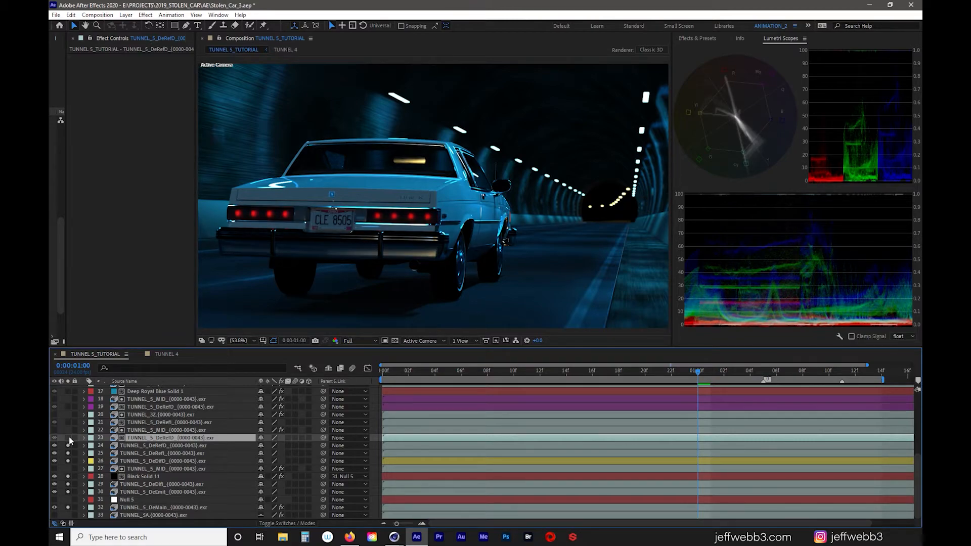
{"action": "left_click", "coordinate": [68, 439]}
{"action": "left_click", "coordinate": [68, 438]}
{"action": "left_click", "coordinate": [69, 439]}
{"action": "left_click", "coordinate": [68, 439]}
{"action": "left_click", "coordinate": [69, 439]}
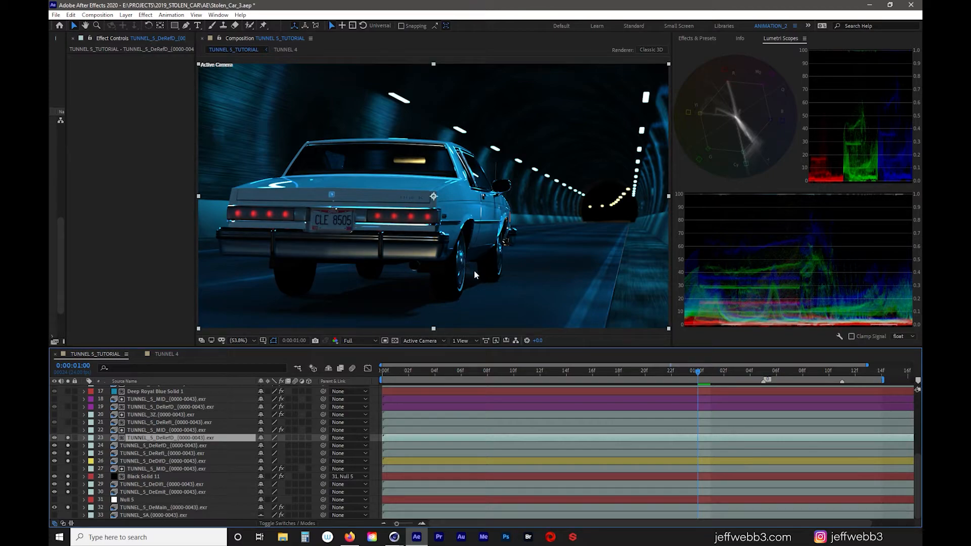
{"action": "left_click", "coordinate": [375, 469]}
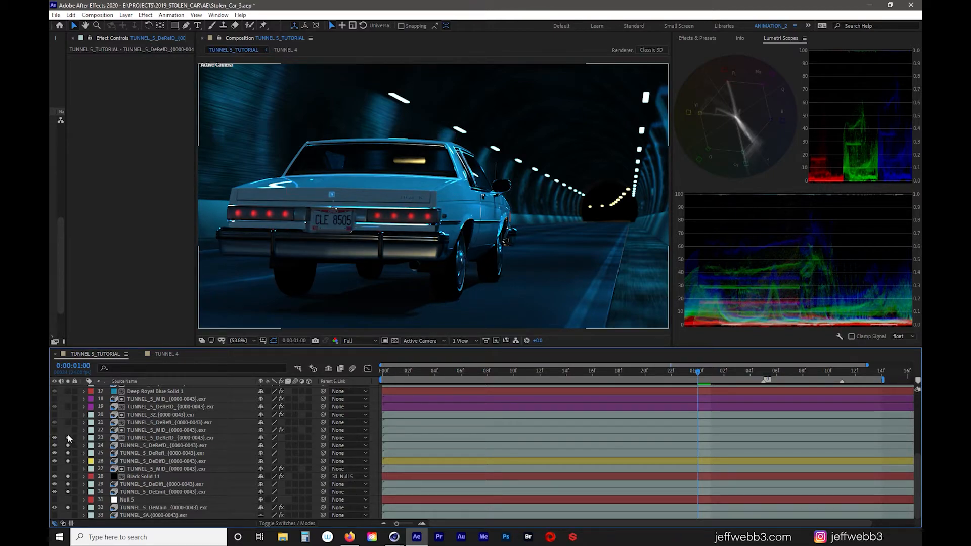
Add the TUNNEL_5_DeRefI layer 21 to the soloed stack, comparing the image with and without it
{"action": "left_click", "coordinate": [66, 421]}
{"action": "left_click", "coordinate": [66, 421]}
{"action": "left_click", "coordinate": [66, 422]}
{"action": "left_click", "coordinate": [67, 422]}
{"action": "left_click", "coordinate": [66, 422]}
{"action": "left_click", "coordinate": [66, 421]}
{"action": "left_click", "coordinate": [66, 421]}
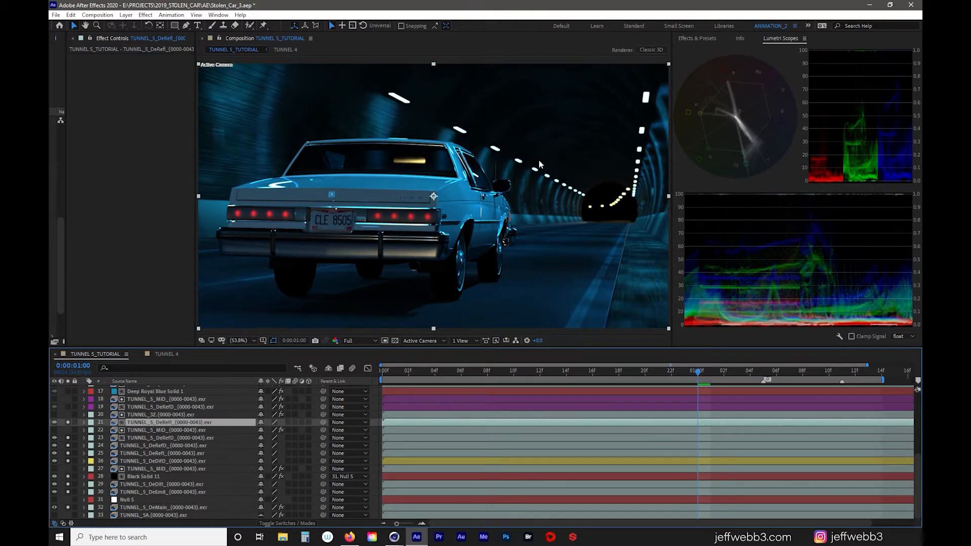
{"action": "left_click", "coordinate": [68, 420]}
{"action": "left_click", "coordinate": [68, 421]}
{"action": "left_click", "coordinate": [68, 420]}
{"action": "left_click", "coordinate": [68, 420]}
{"action": "left_click", "coordinate": [68, 421]}
{"action": "left_click", "coordinate": [68, 421]}
Isolate the TUNNEL_3Z depth matte on layer 20, compare it with and without Levels, and end its solo
{"action": "left_click", "coordinate": [144, 413]}
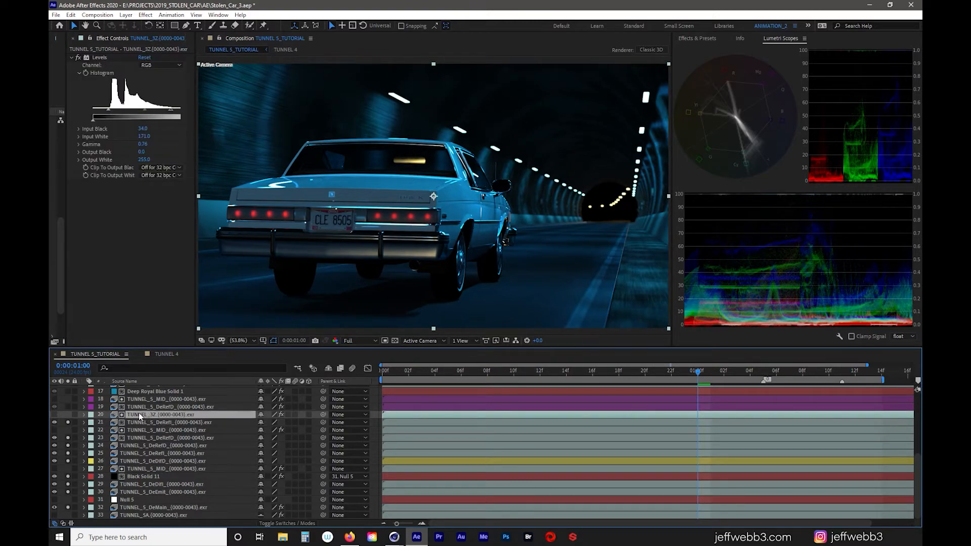
{"action": "left_click", "coordinate": [67, 414]}
{"action": "left_click", "coordinate": [67, 422]}
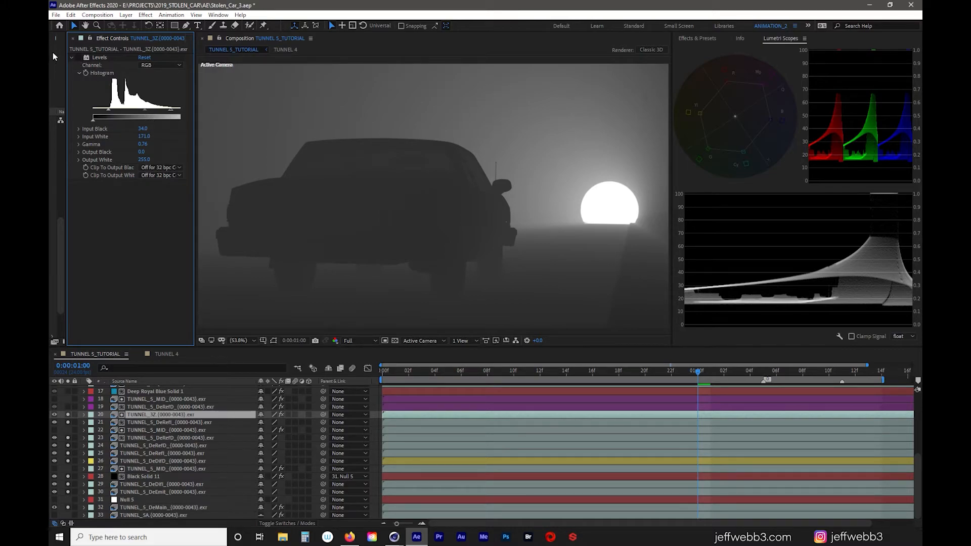
{"action": "left_click", "coordinate": [78, 57]}
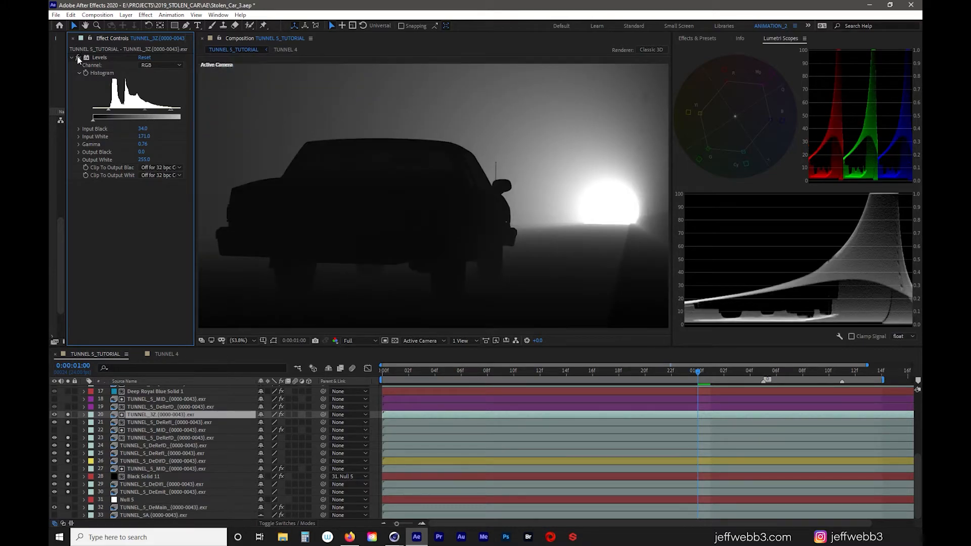
{"action": "left_click", "coordinate": [77, 57]}
{"action": "left_click", "coordinate": [77, 57]}
{"action": "left_click", "coordinate": [68, 414]}
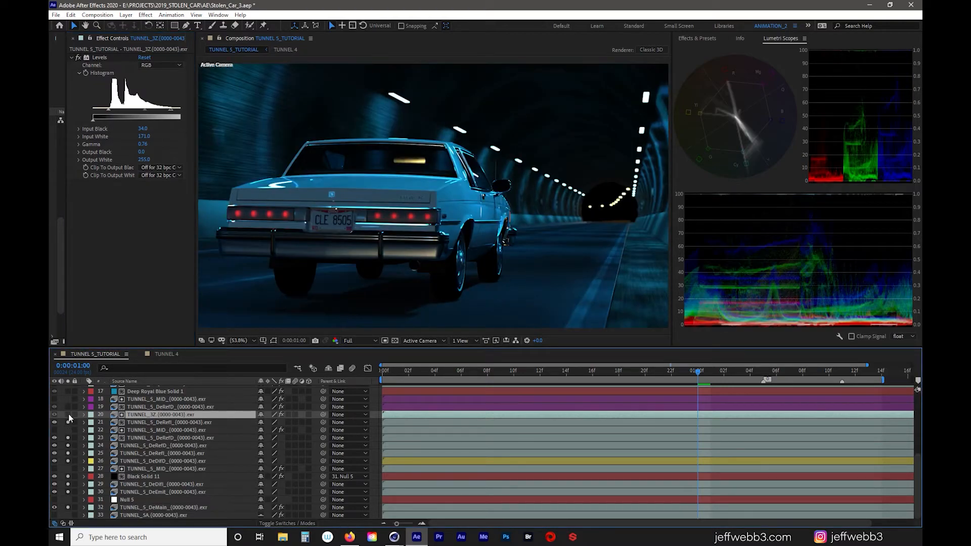
Compare the image again with and without the depth-matted TUNNEL_5_DeRefI layer
{"action": "left_click", "coordinate": [69, 422]}
{"action": "left_click", "coordinate": [68, 422]}
{"action": "left_click", "coordinate": [69, 422]}
{"action": "left_click", "coordinate": [68, 422]}
{"action": "left_click", "coordinate": [68, 422]}
{"action": "left_click", "coordinate": [68, 422]}
Add the purple TUNNEL_5_DeRefD wheels layer with Lumetri Color to the soloed stack, comparing the image with and without it
{"action": "scroll", "coordinate": [81, 425], "scroll_direction": "up", "scroll_amount": 1}
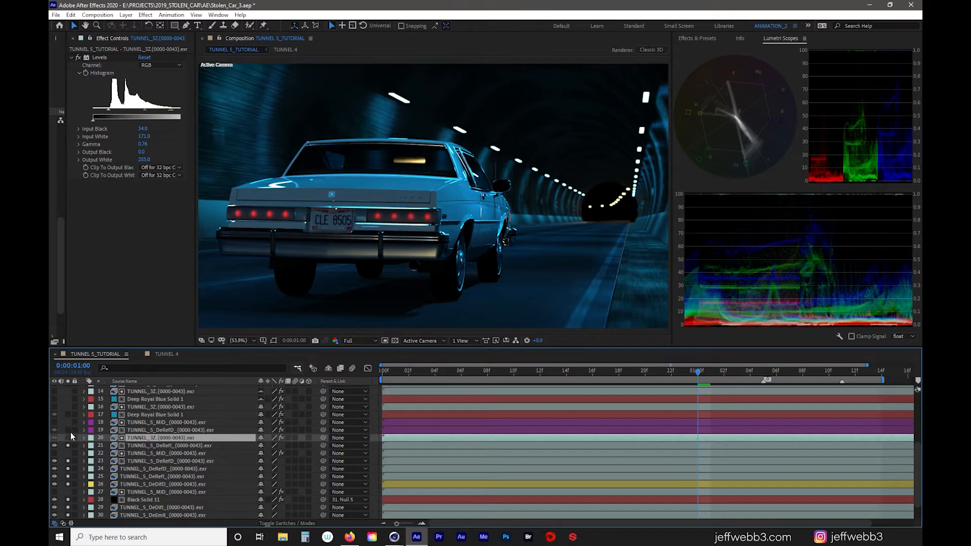
{"action": "left_click", "coordinate": [167, 430]}
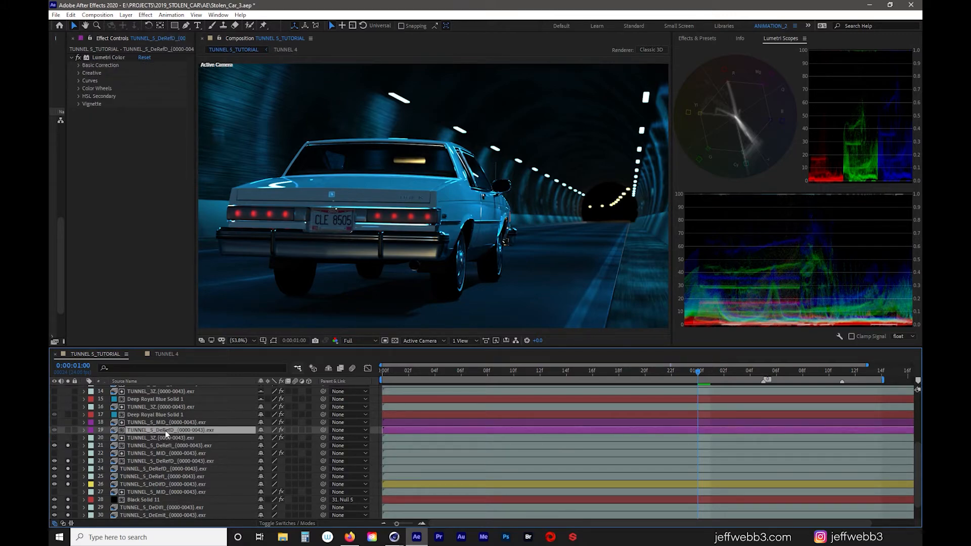
{"action": "left_click", "coordinate": [68, 429]}
{"action": "left_click", "coordinate": [68, 429]}
{"action": "left_click", "coordinate": [68, 429]}
{"action": "left_click", "coordinate": [68, 430]}
Isolate the purple TUNNEL_5_MID wheels matte on layer 18, compare it with and without Color Key, and hide it again
{"action": "left_click", "coordinate": [159, 423]}
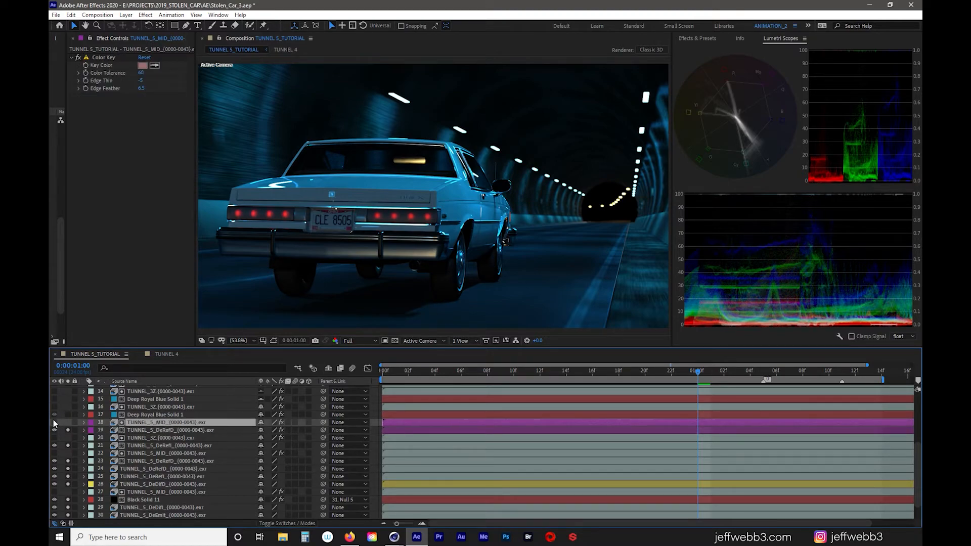
{"action": "left_click", "coordinate": [68, 423]}
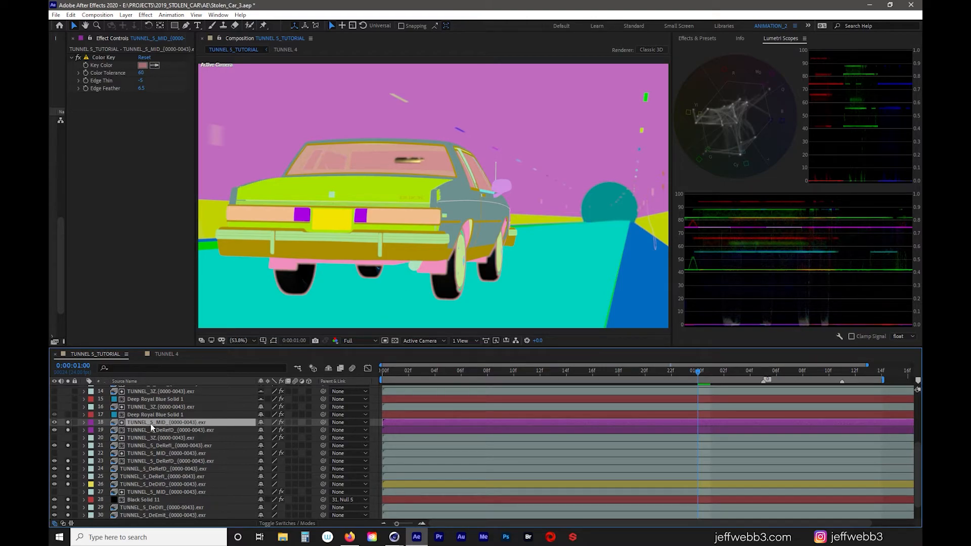
{"action": "left_click", "coordinate": [79, 59]}
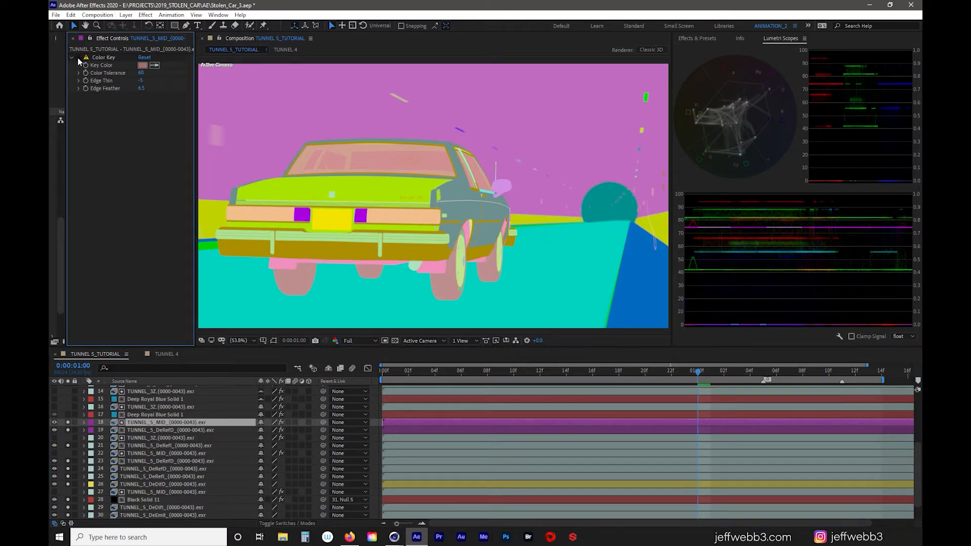
{"action": "left_click", "coordinate": [78, 58]}
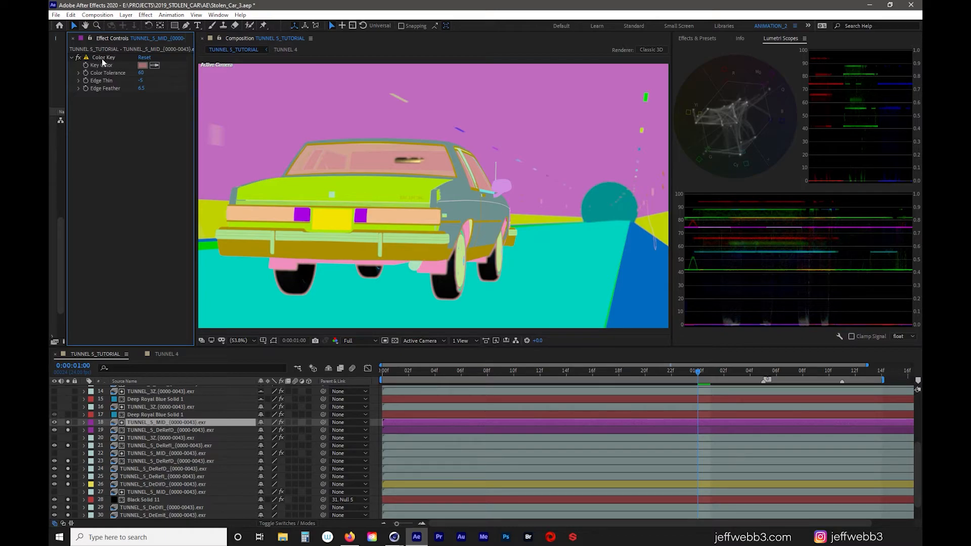
{"action": "left_click", "coordinate": [102, 59]}
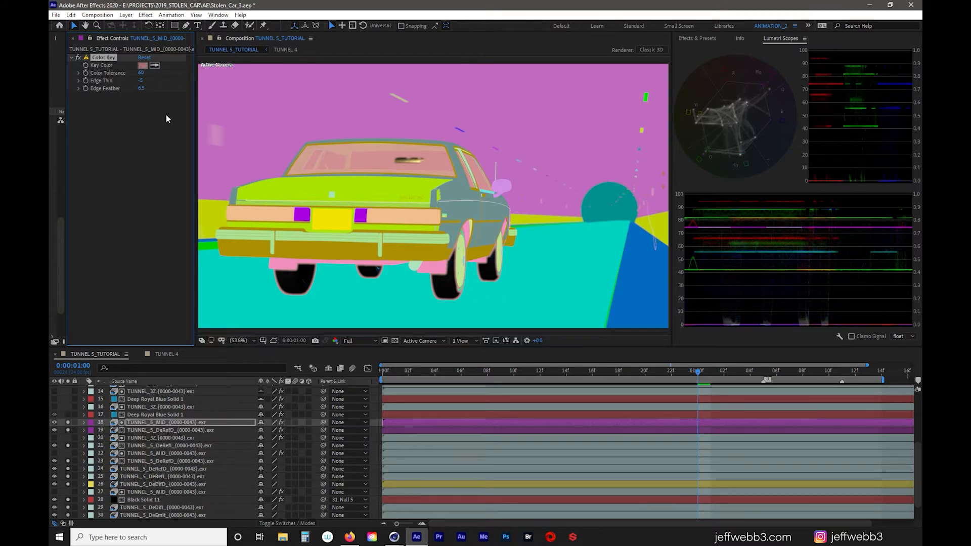
{"action": "left_click", "coordinate": [54, 422]}
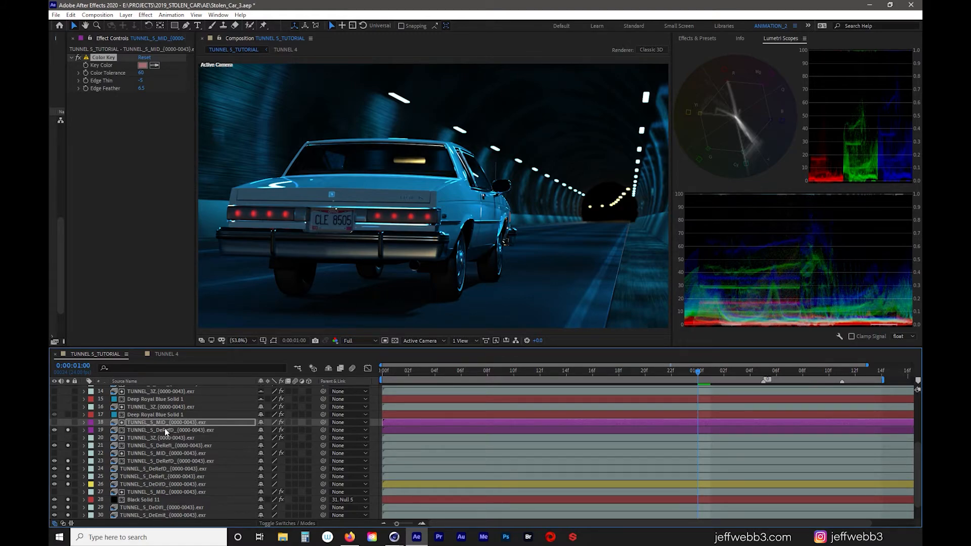
Show custom layer names and add the FOG COLOR solid to the soloed stack, comparing the image with and without it
{"action": "left_click", "coordinate": [153, 415]}
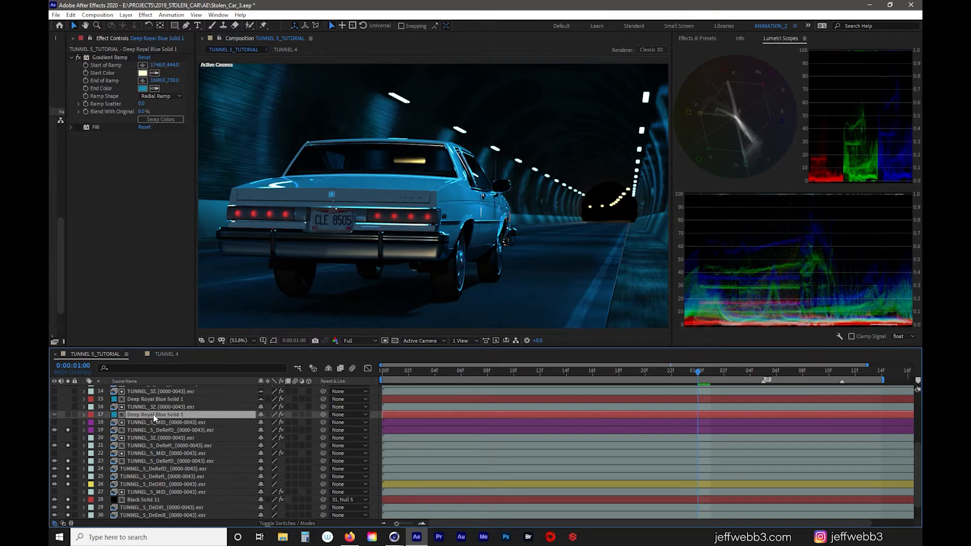
{"action": "left_click", "coordinate": [153, 380]}
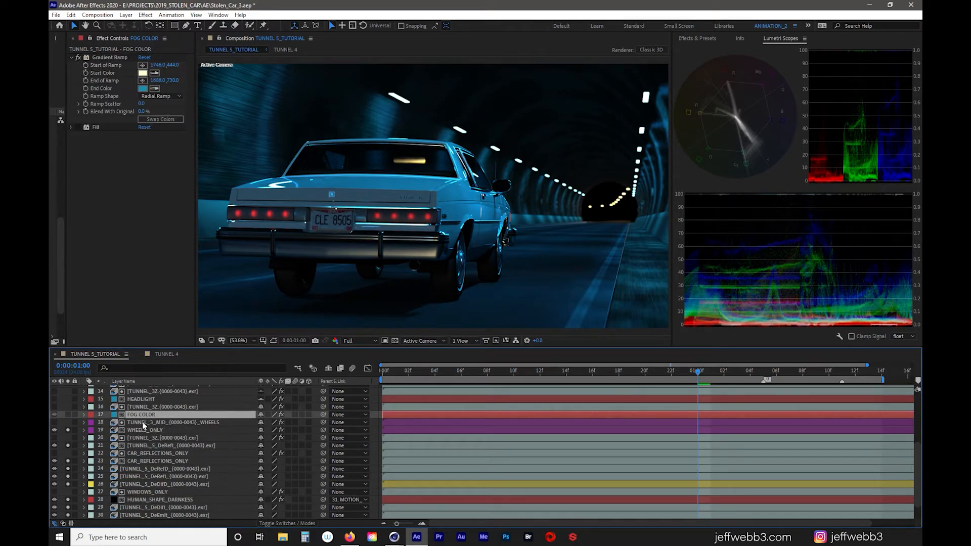
{"action": "left_click", "coordinate": [68, 414]}
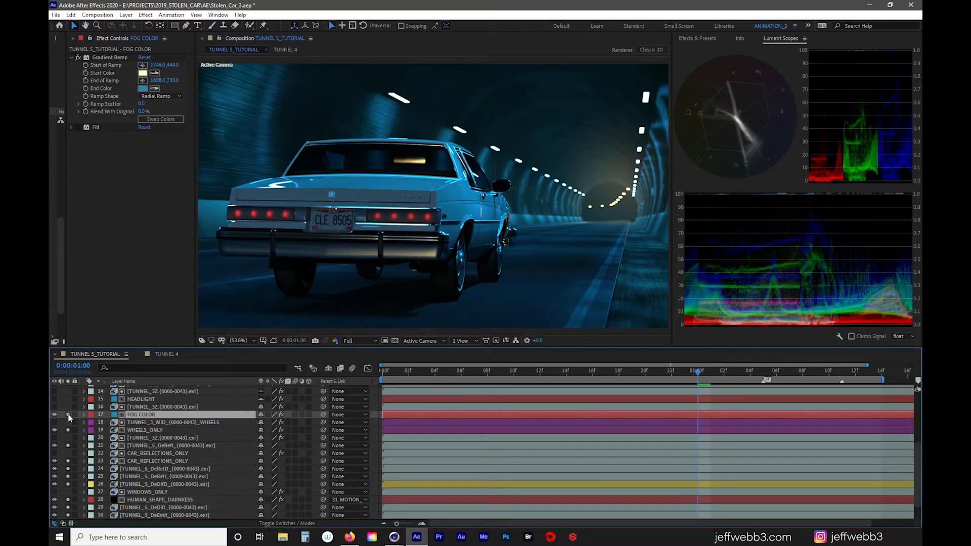
{"action": "left_click", "coordinate": [68, 414]}
{"action": "left_click", "coordinate": [67, 414]}
Isolate the TUNNEL_3Z depth matte on layer 16, compare it with and without Levels, and end its solo
{"action": "left_click", "coordinate": [160, 407]}
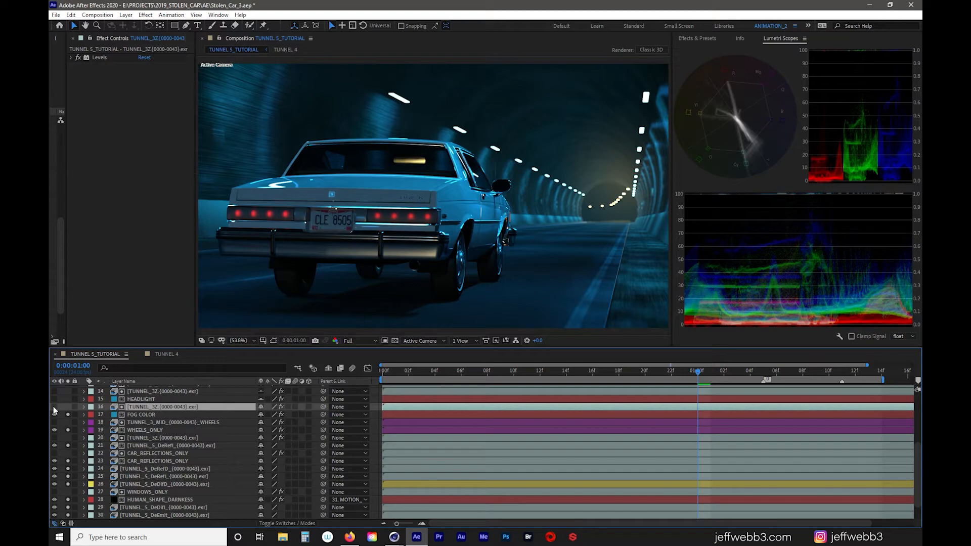
{"action": "left_click", "coordinate": [67, 407]}
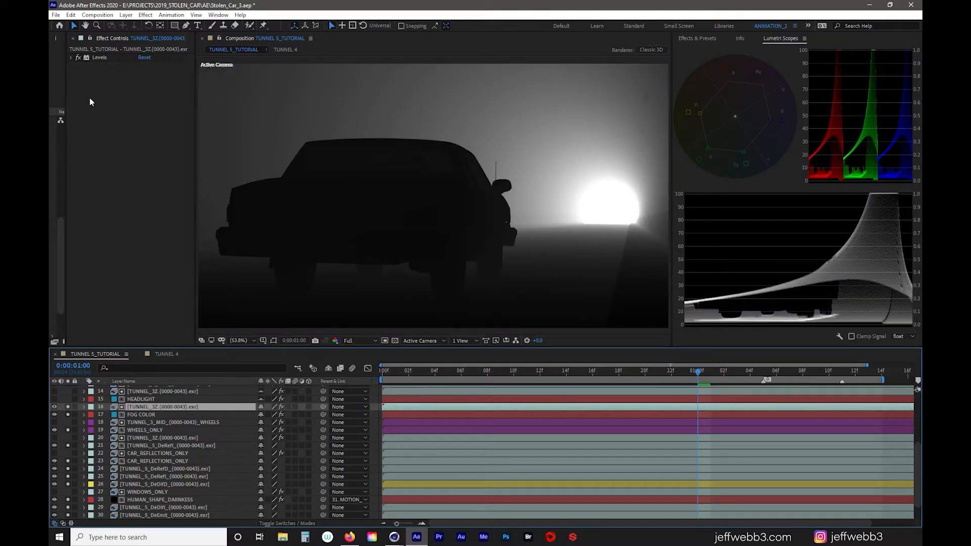
{"action": "left_click", "coordinate": [78, 58]}
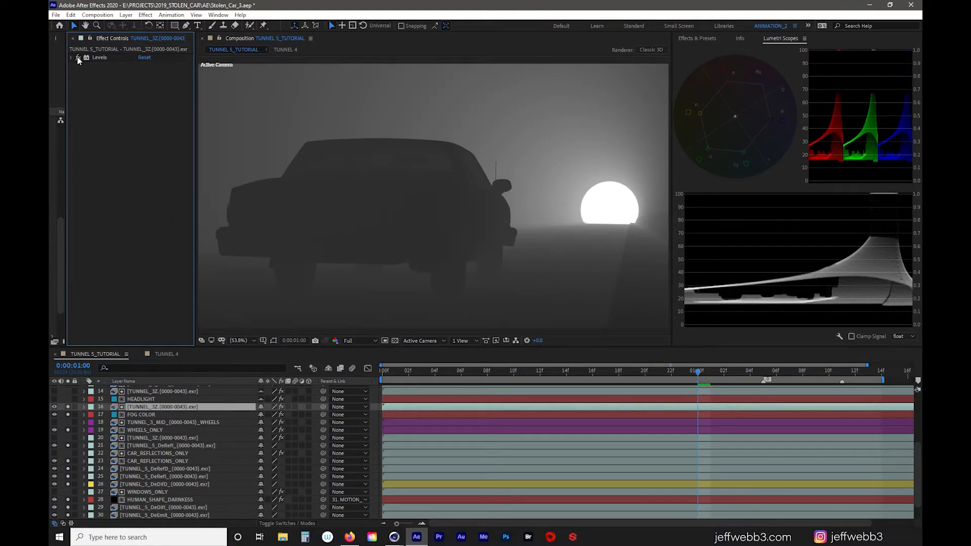
{"action": "left_click", "coordinate": [78, 58]}
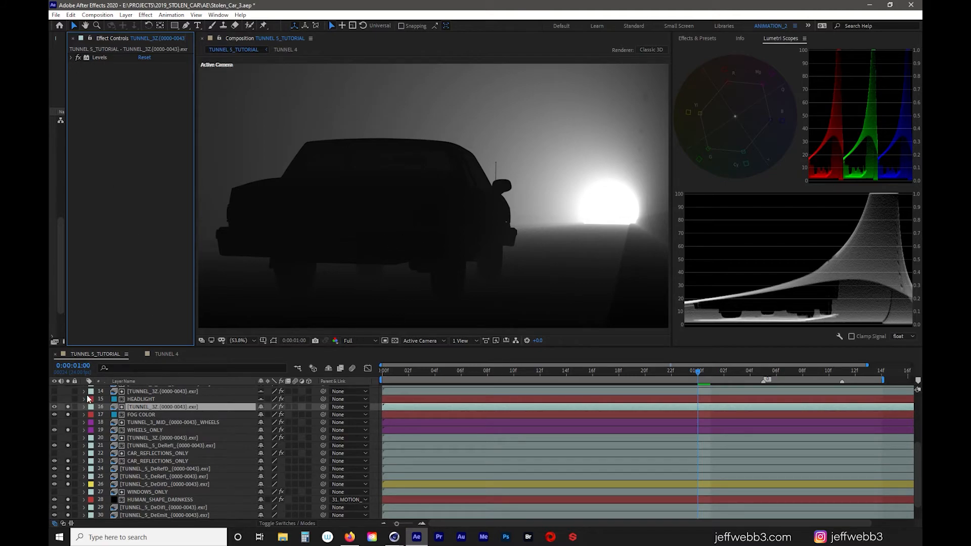
{"action": "left_click", "coordinate": [68, 406]}
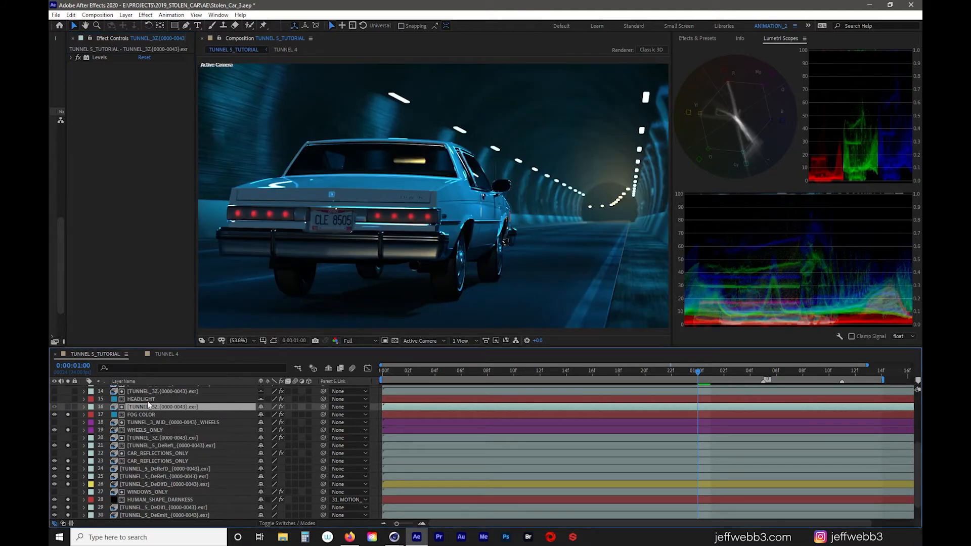
Compare the FOG COLOR layer with and without its Gradient Ramp effect
{"action": "left_click", "coordinate": [147, 414]}
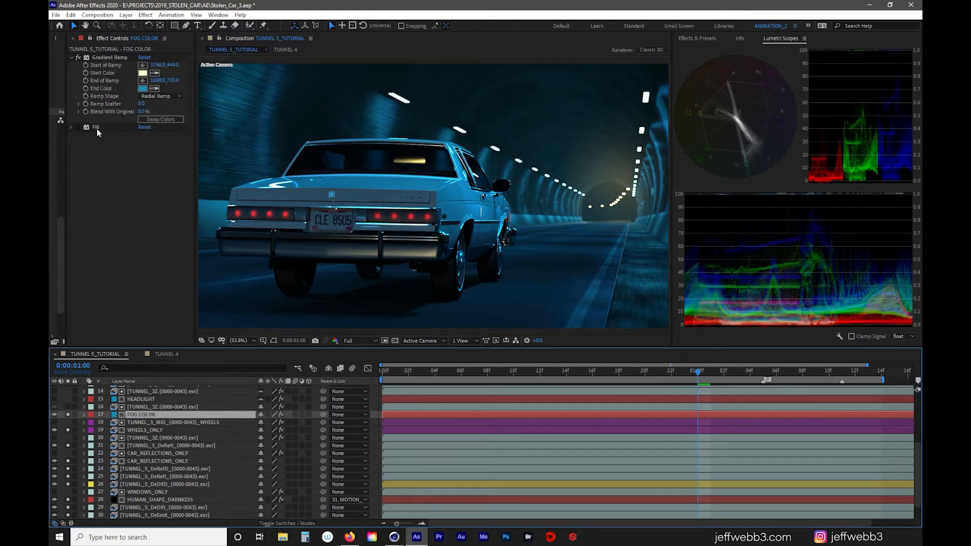
{"action": "left_click", "coordinate": [104, 58]}
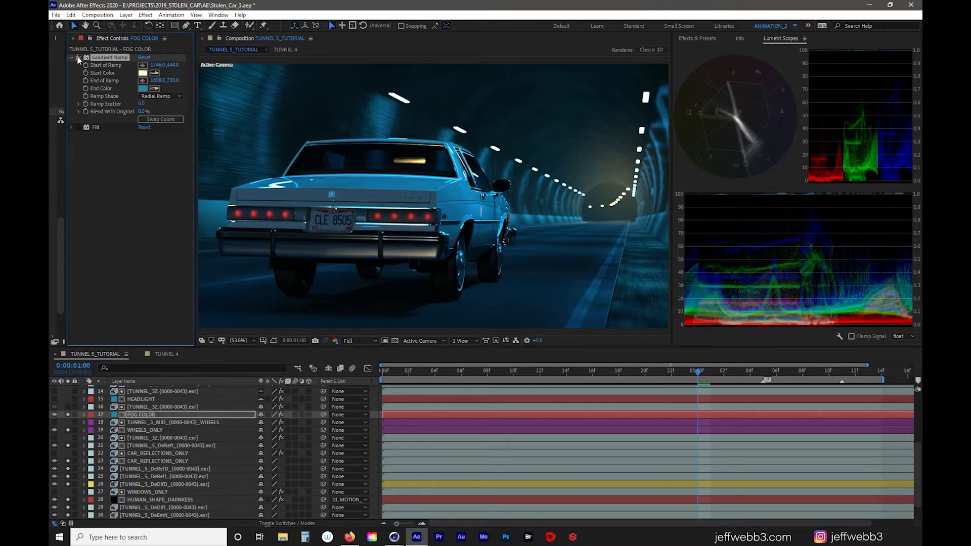
{"action": "left_click", "coordinate": [78, 58]}
{"action": "left_click", "coordinate": [78, 57]}
{"action": "left_click", "coordinate": [78, 58]}
{"action": "left_click", "coordinate": [79, 58]}
Move FOG COLOR's End of Ramp point to 1060.0, 293.7, trying a much lower horizontal value and undoing that last change
{"action": "left_click", "coordinate": [142, 81]}
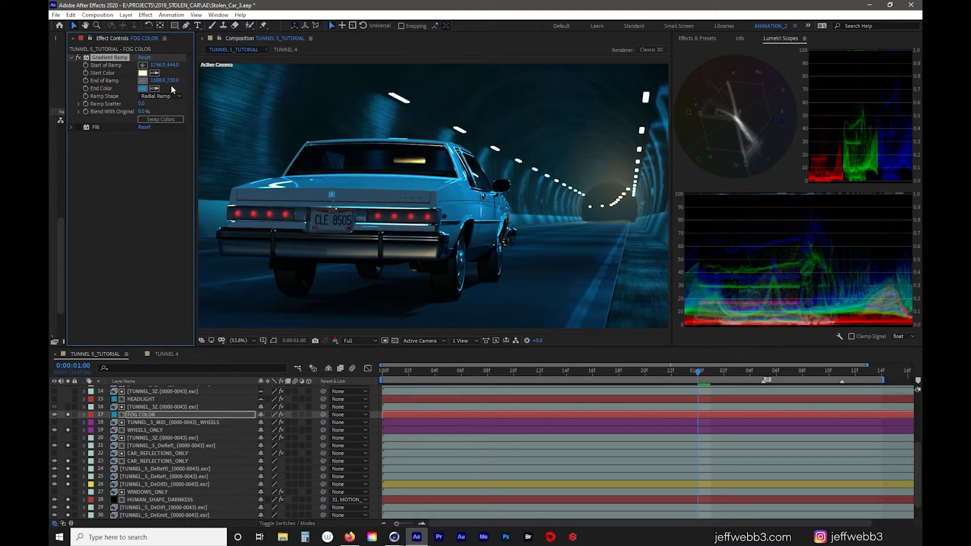
{"action": "left_click", "coordinate": [518, 136]}
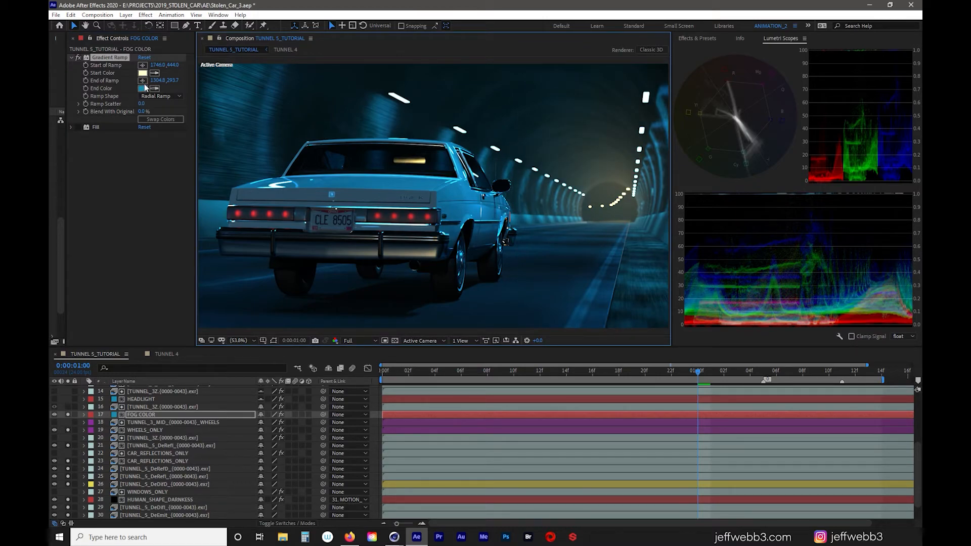
{"action": "left_click_drag", "start_coordinate": [160, 81], "coordinate": [52, 87]}
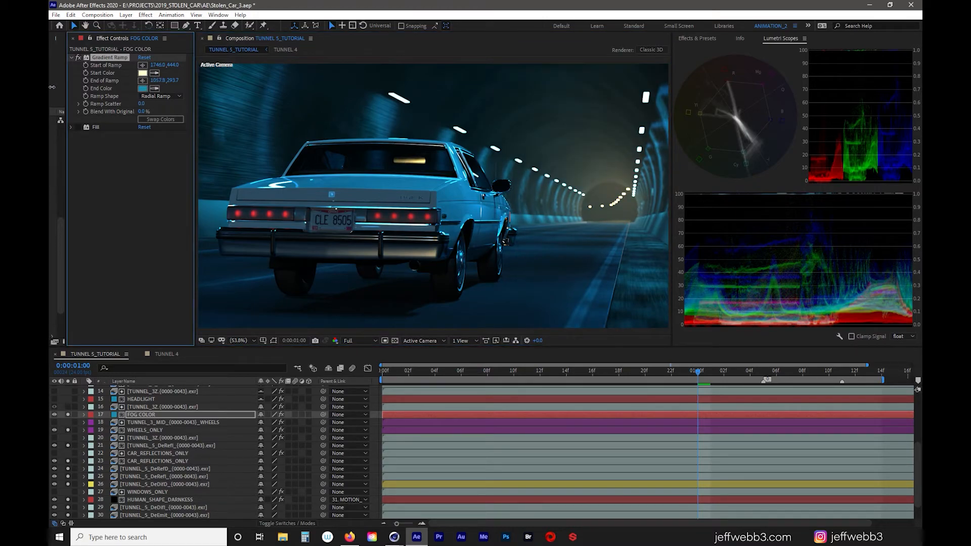
{"action": "left_click_drag", "start_coordinate": [160, 80], "coordinate": [52, 84]}
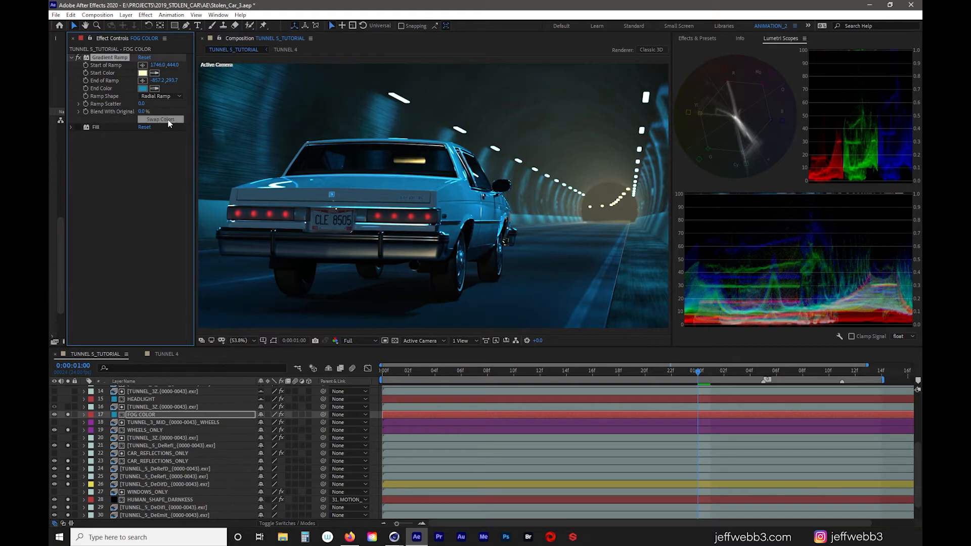
{"action": "key", "text": "ctrl+z"}
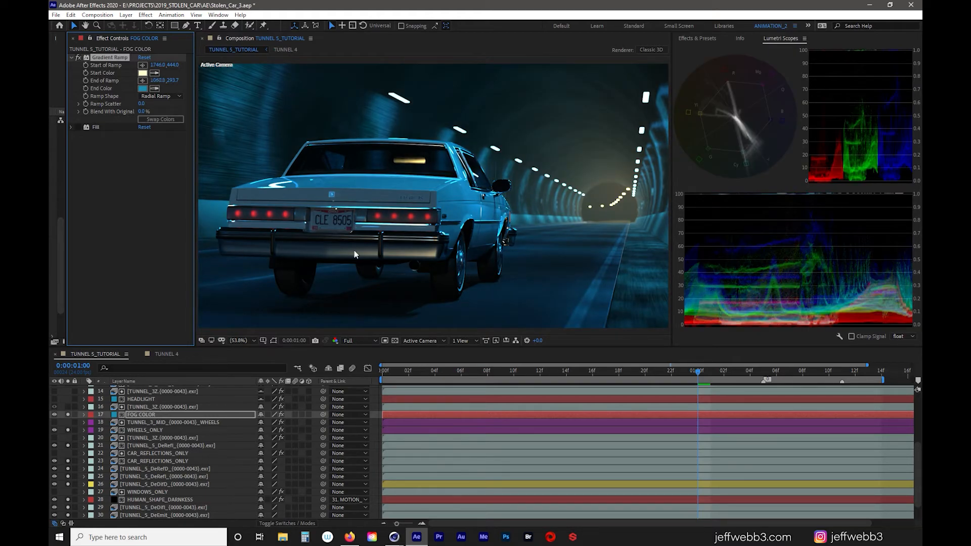
Add the TUNNEL_5_Post layer 13 to the soloed stack, comparing the image with and without it
{"action": "scroll", "coordinate": [76, 419], "scroll_direction": "up", "scroll_amount": 2}
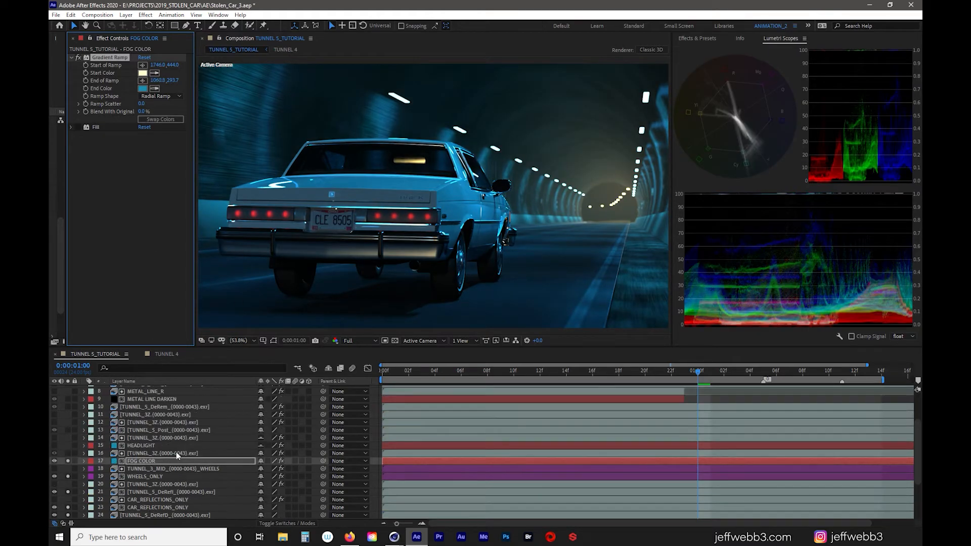
{"action": "left_click", "coordinate": [138, 429]}
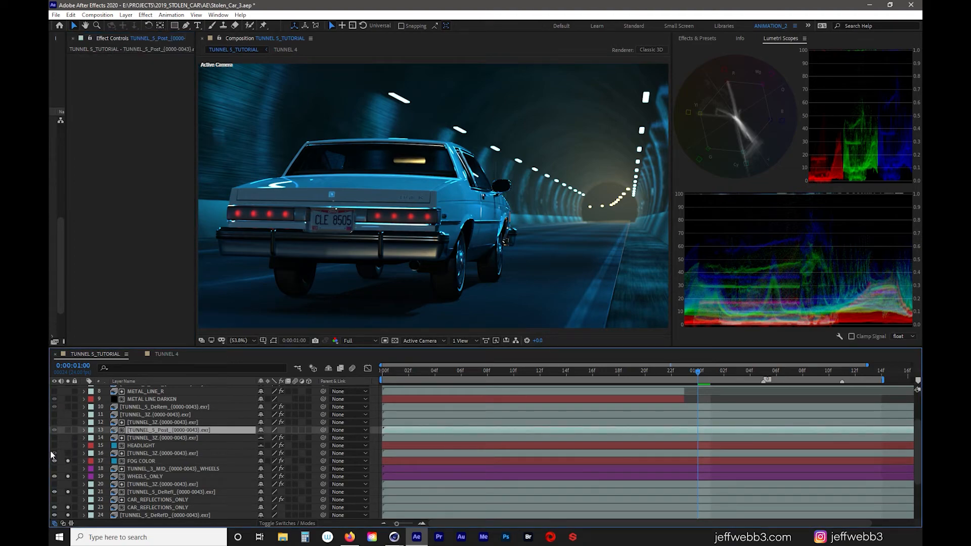
{"action": "left_click", "coordinate": [66, 430]}
{"action": "left_click", "coordinate": [66, 430]}
{"action": "left_click", "coordinate": [66, 430]}
{"action": "left_click", "coordinate": [65, 429]}
{"action": "left_click", "coordinate": [65, 430]}
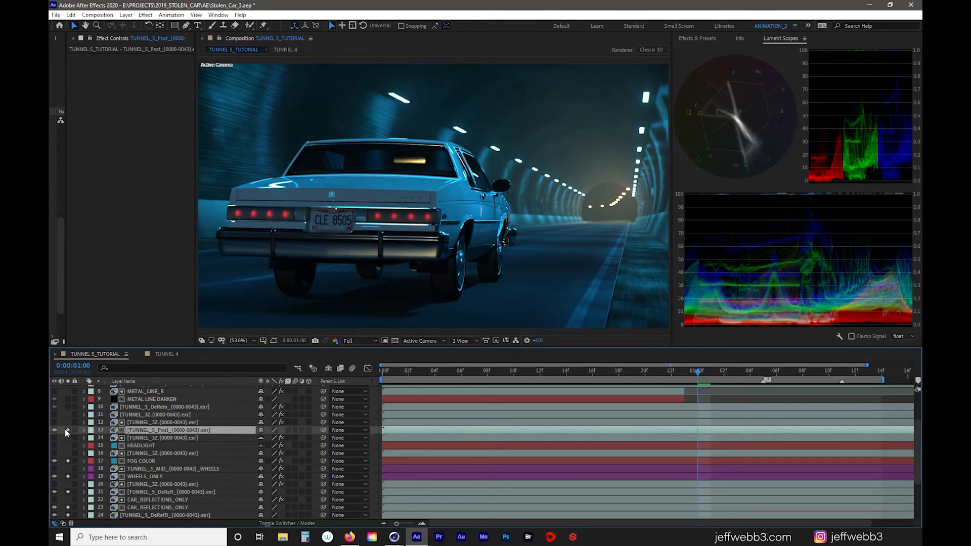
{"action": "left_click", "coordinate": [66, 429]}
{"action": "left_click", "coordinate": [66, 430]}
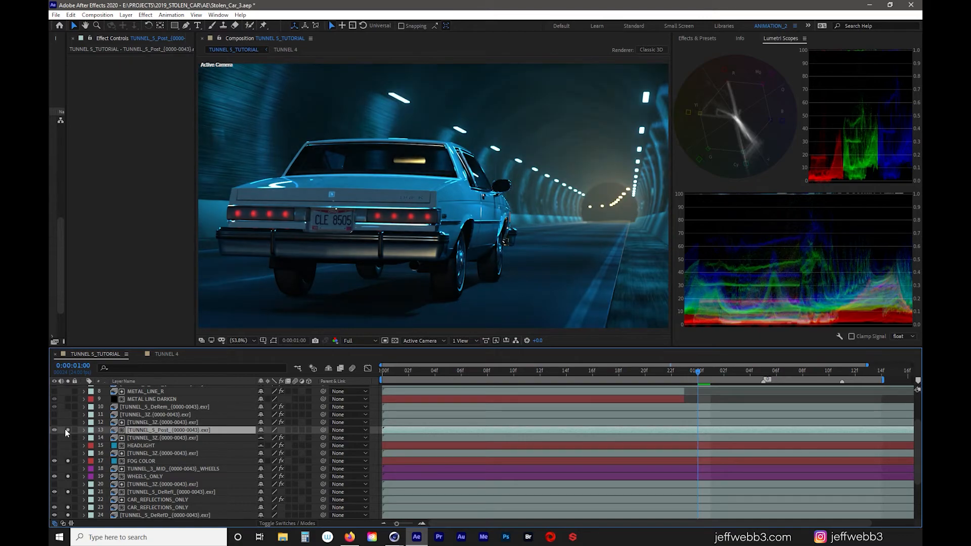
Inspect the Levels on the layer 12 depth matte and the track matte mode of the TUNNEL_5_Post layer below it
{"action": "left_click", "coordinate": [144, 422]}
{"action": "scroll", "coordinate": [140, 423], "scroll_direction": "up", "scroll_amount": 3}
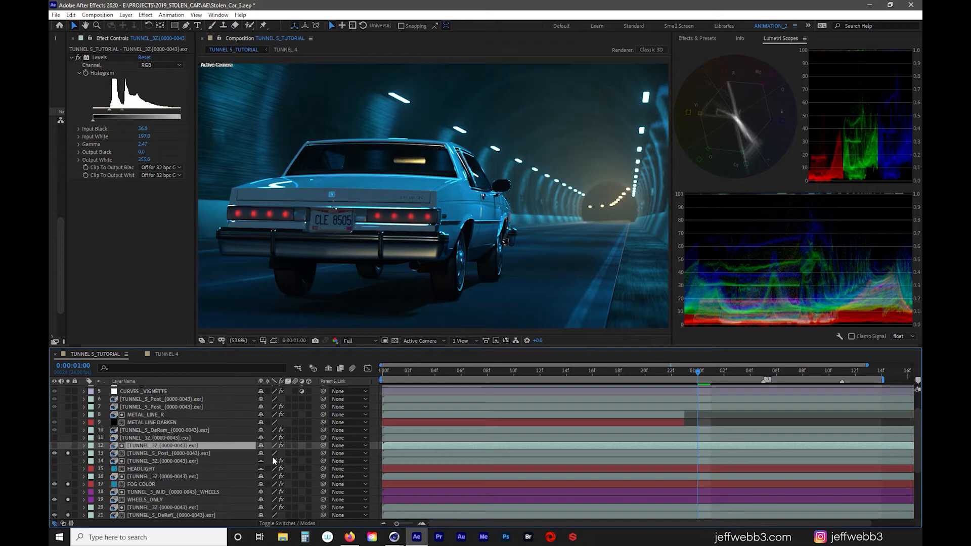
{"action": "key", "text": "F4"}
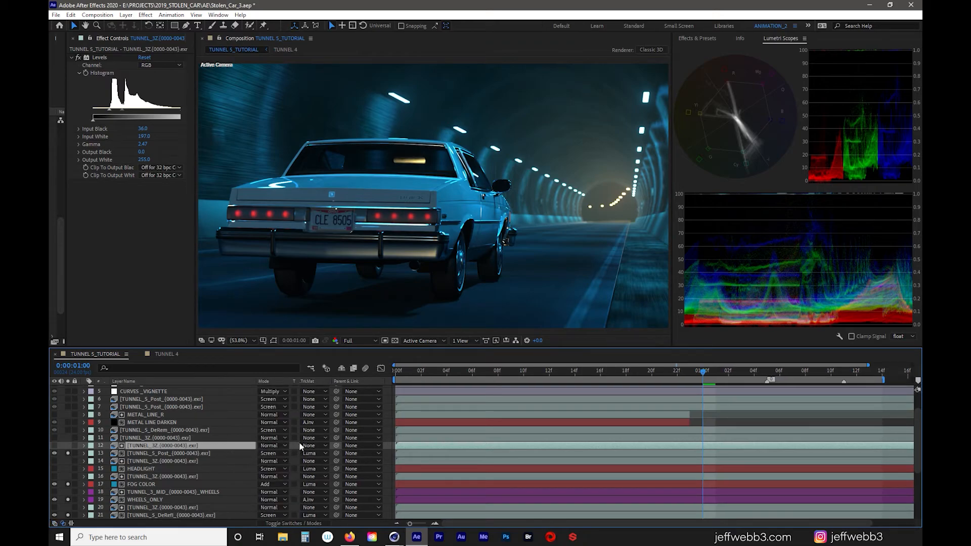
{"action": "left_click", "coordinate": [314, 454]}
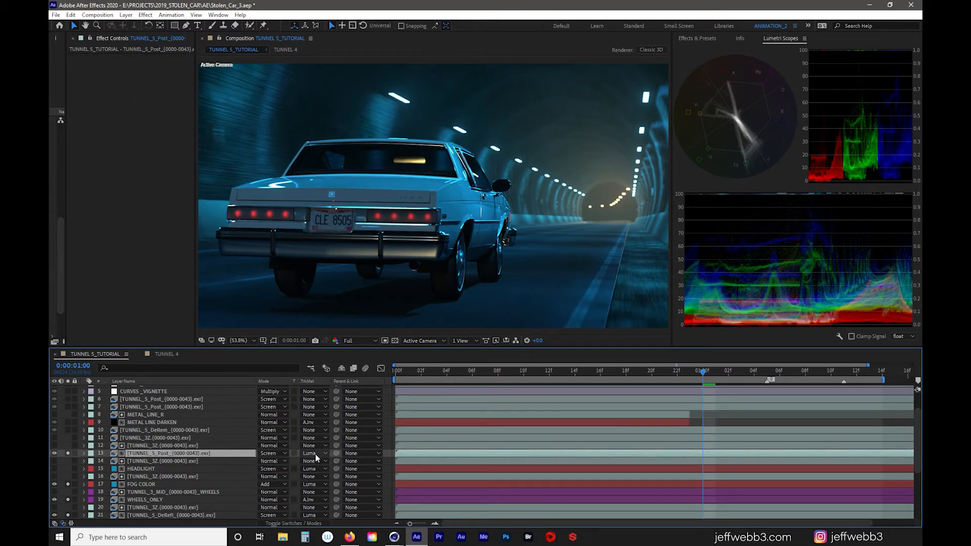
Add the TUNNEL_5_DeRem layer 10 with Lumetri Color to the soloed stack, comparing the image with and without it
{"action": "left_click", "coordinate": [142, 430]}
{"action": "left_click", "coordinate": [67, 429]}
{"action": "left_click", "coordinate": [68, 430]}
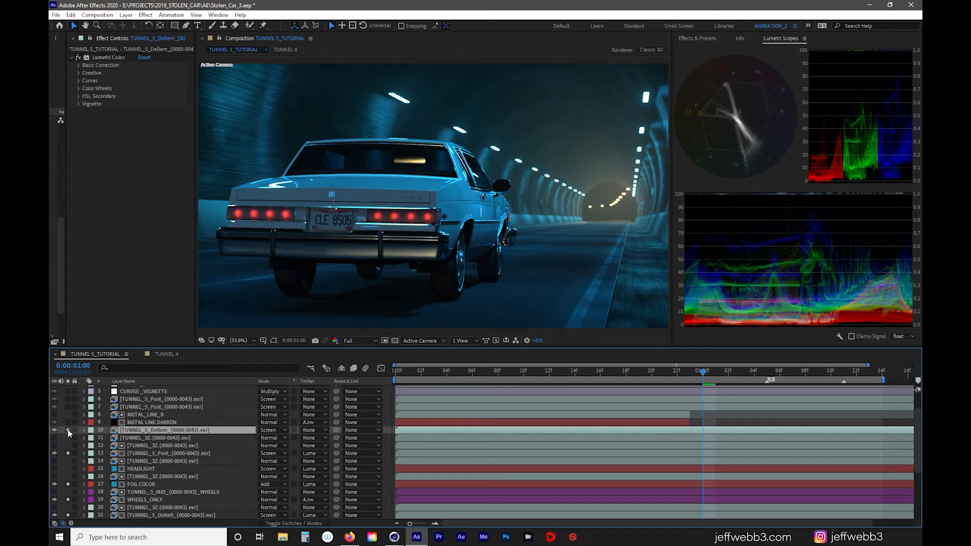
{"action": "left_click", "coordinate": [67, 430]}
{"action": "left_click", "coordinate": [68, 430]}
Preview the shot from 0:00:00:12, stop playback, and park the playhead at 0:00:00:13
{"action": "scroll", "coordinate": [69, 434], "scroll_direction": "up", "scroll_amount": 1}
{"action": "left_click_drag", "start_coordinate": [587, 373], "coordinate": [545, 375]}
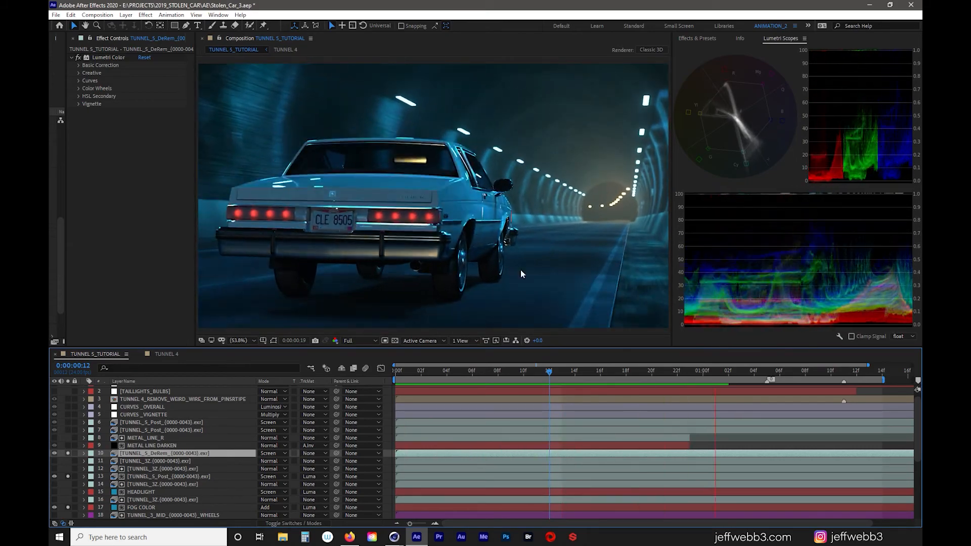
{"action": "key", "text": "space"}
{"action": "left_click_drag", "start_coordinate": [463, 372], "coordinate": [556, 385]}
Examine the METAL LINE DARKEN solid with its mask outline shown, its source name, and the Color Key effects on its TUNNEL_5_MID matte
{"action": "left_click", "coordinate": [147, 446]}
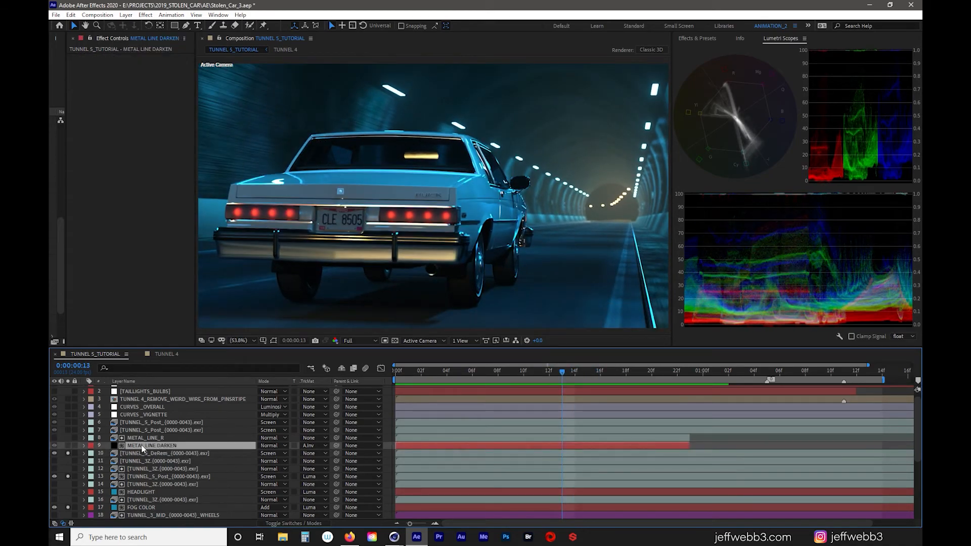
{"action": "left_click", "coordinate": [277, 339]}
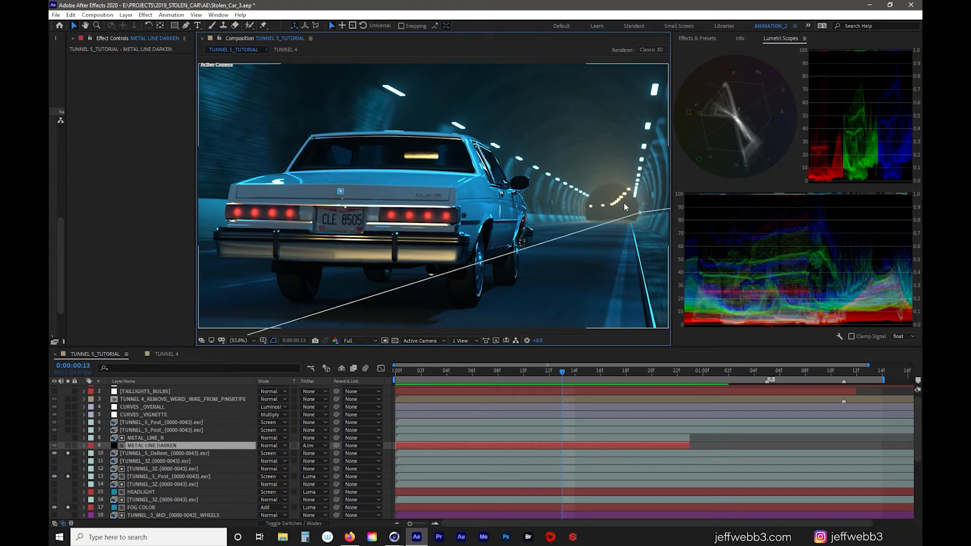
{"action": "left_click", "coordinate": [163, 380]}
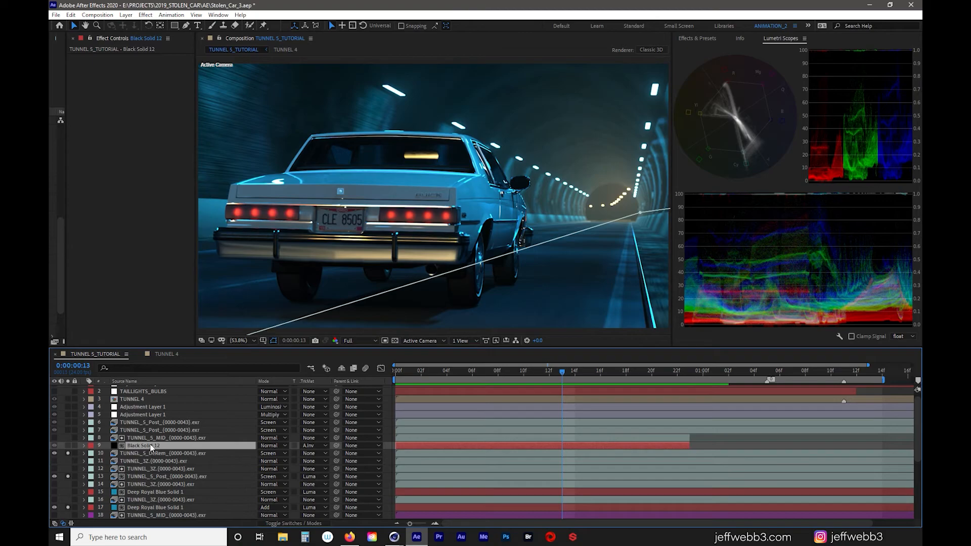
{"action": "left_click", "coordinate": [162, 438]}
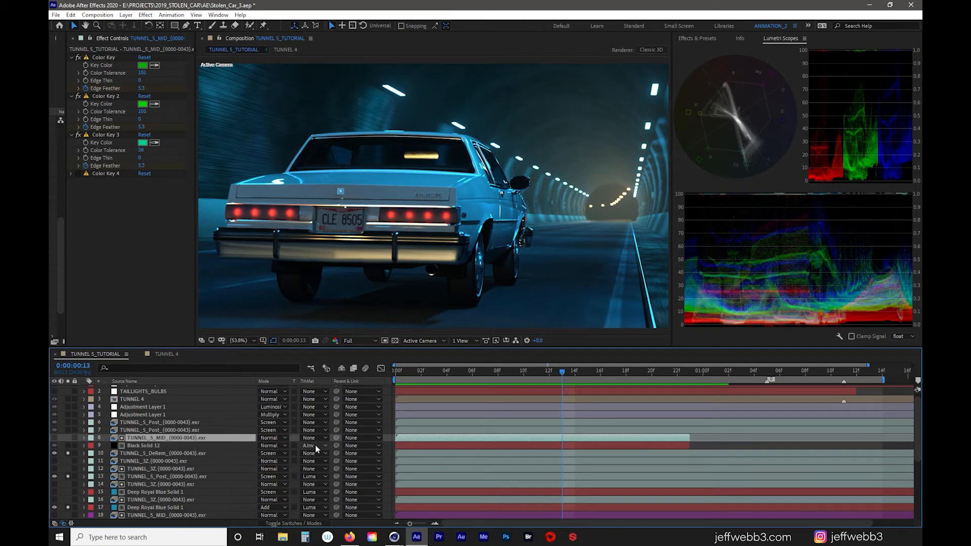
{"action": "key", "text": "F4"}
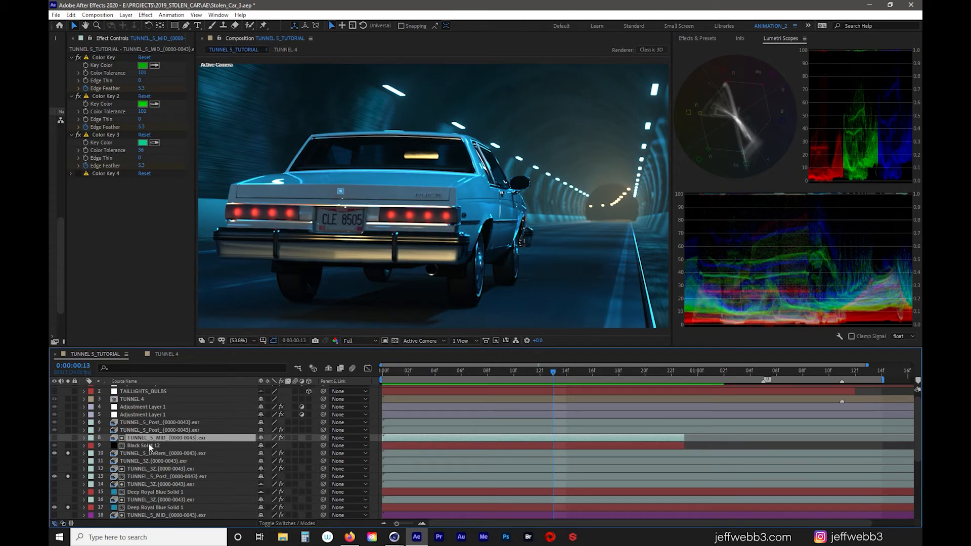
Show layer names instead of source names and solo METAL LINE DARKEN, comparing the image with and without it
{"action": "left_click", "coordinate": [151, 380]}
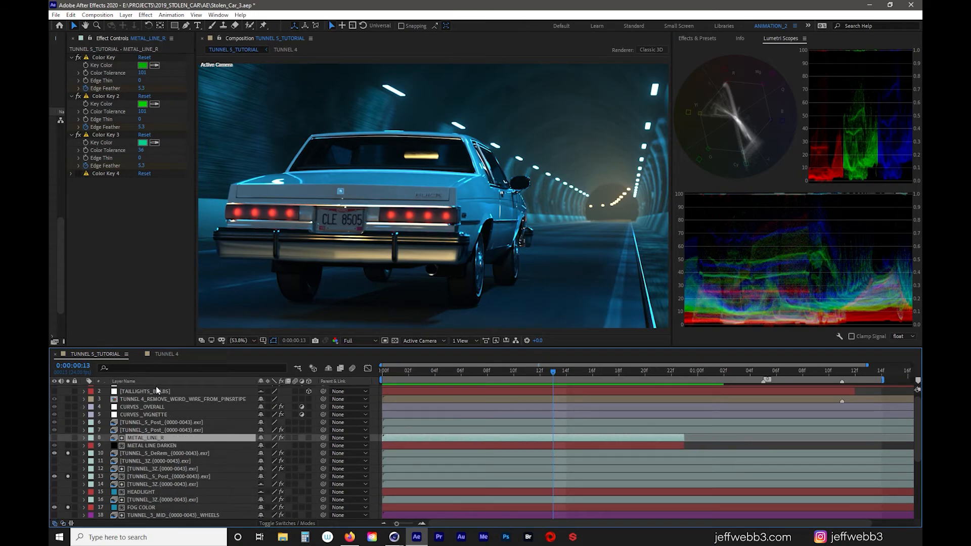
{"action": "left_click", "coordinate": [67, 444]}
{"action": "left_click", "coordinate": [67, 443]}
{"action": "left_click", "coordinate": [67, 444]}
{"action": "left_click", "coordinate": [67, 444]}
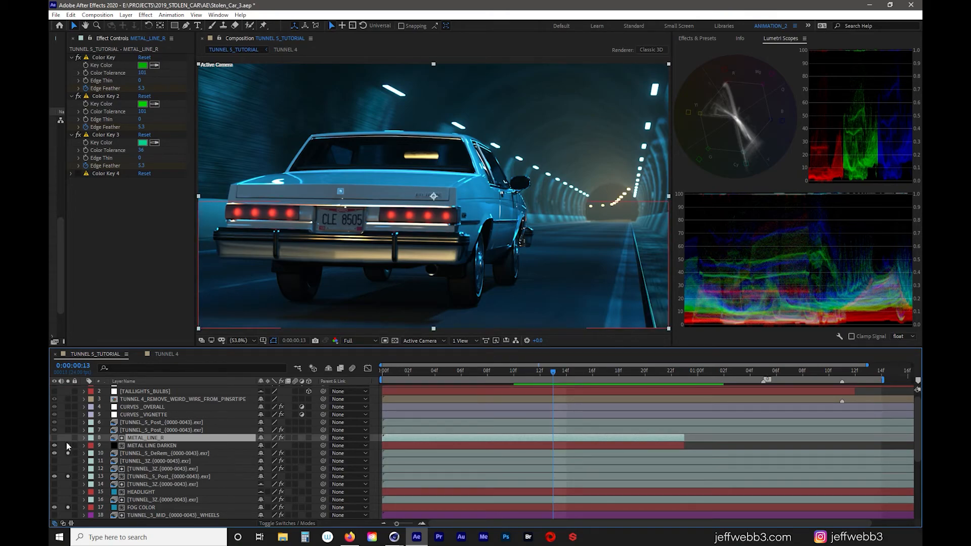
{"action": "left_click", "coordinate": [67, 444]}
{"action": "left_click", "coordinate": [66, 443]}
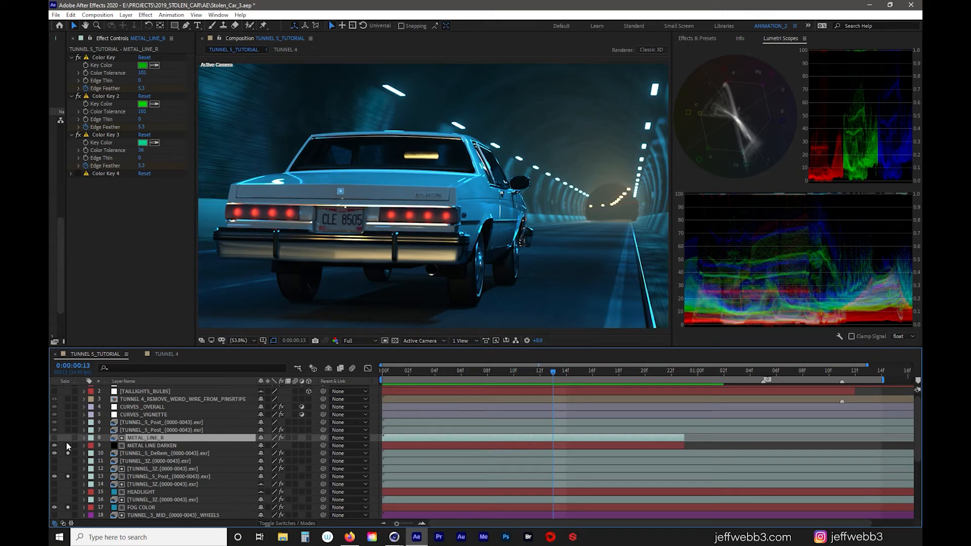
{"action": "left_click", "coordinate": [67, 444]}
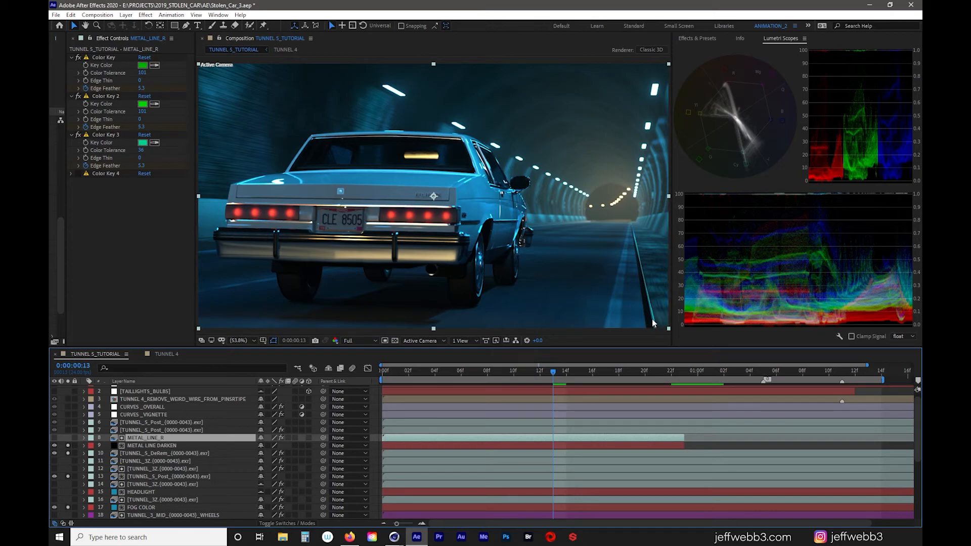
Add the TUNNEL_5_Post layers 7 and 6 to the soloed stack, comparing the image with and without layer 7
{"action": "left_click", "coordinate": [68, 428]}
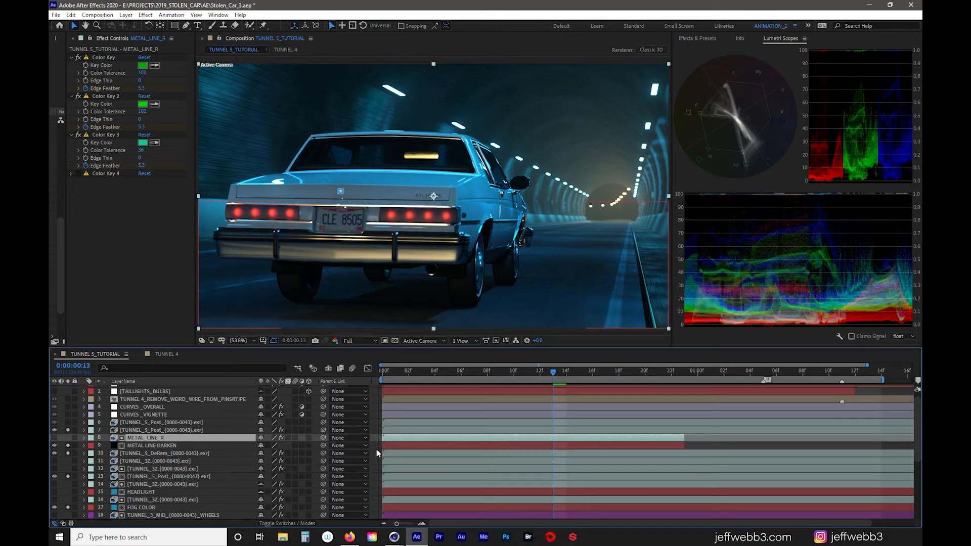
{"action": "left_click", "coordinate": [376, 449]}
{"action": "left_click", "coordinate": [68, 429]}
{"action": "left_click", "coordinate": [68, 429]}
{"action": "left_click", "coordinate": [68, 430]}
{"action": "left_click", "coordinate": [67, 430]}
{"action": "left_click", "coordinate": [68, 429]}
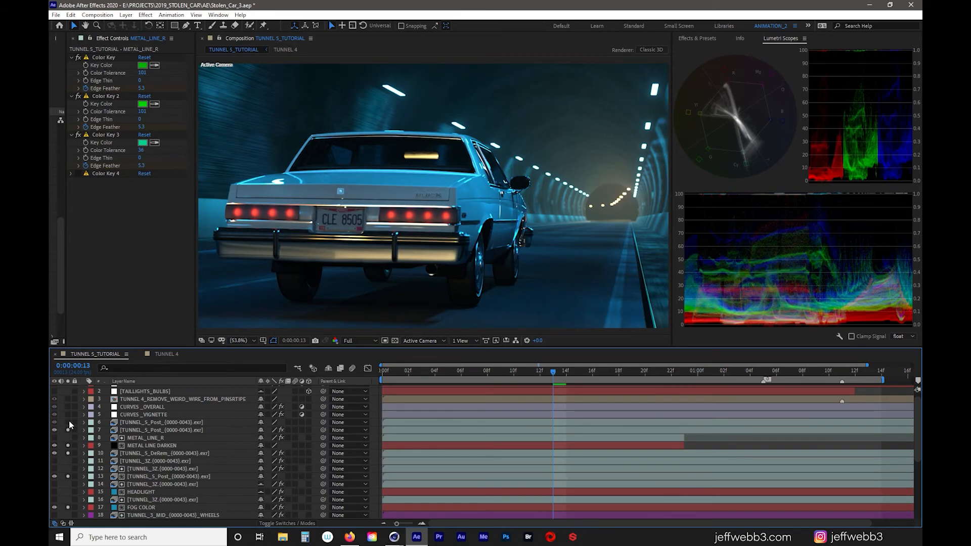
{"action": "left_click", "coordinate": [68, 422]}
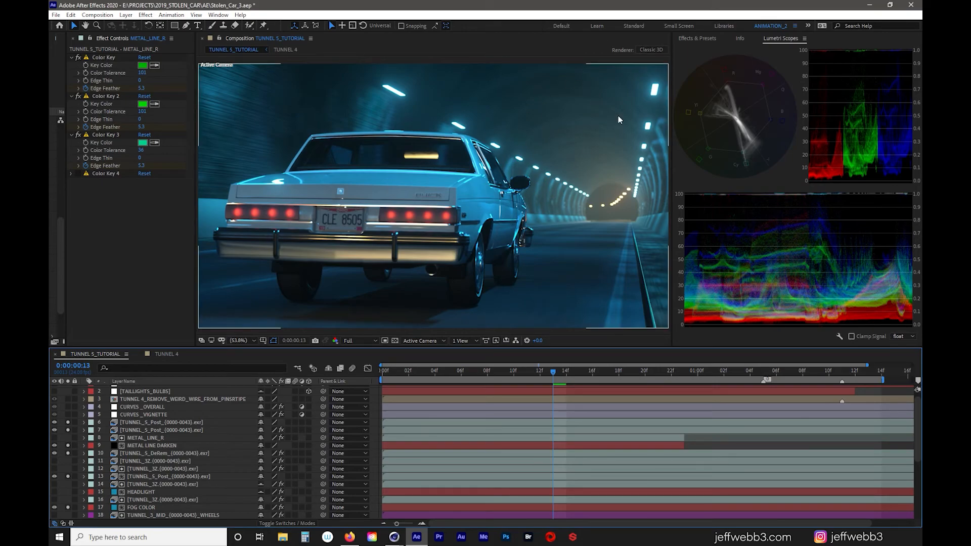
Add the CURVES_VIGNETTE and CURVES_OVERALL adjustment layers to the soloed stack, viewing the whole frame at 25%
{"action": "left_click", "coordinate": [68, 415]}
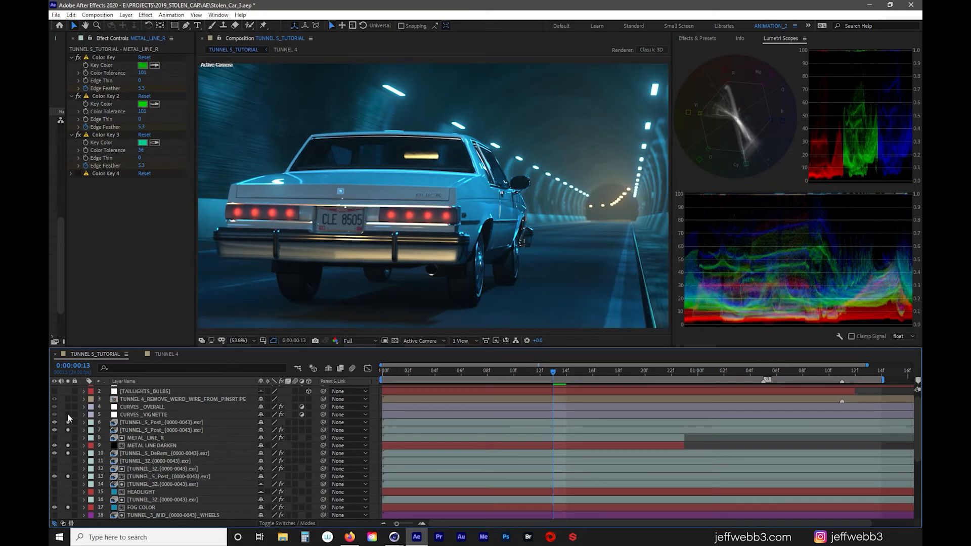
{"action": "scroll", "coordinate": [472, 198], "scroll_direction": "down", "scroll_amount": 3}
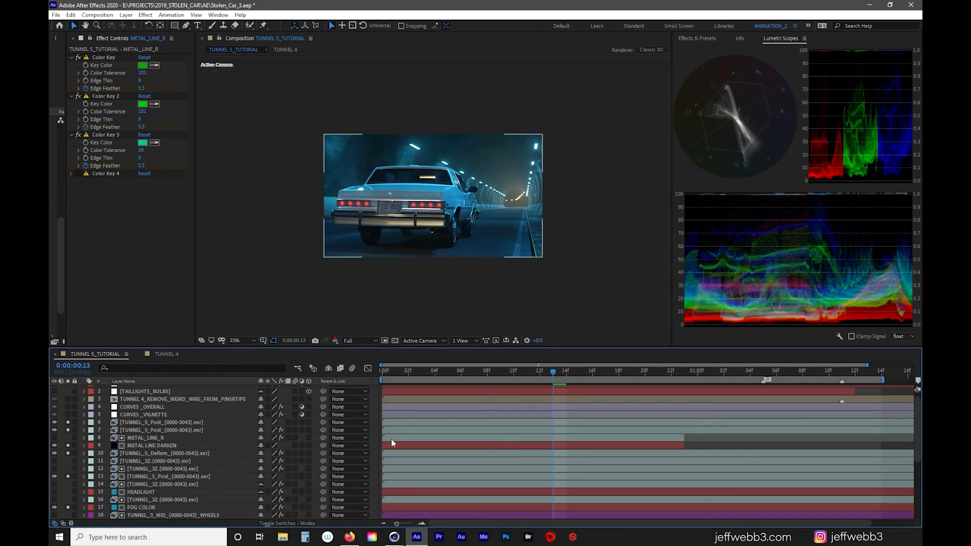
{"action": "left_click", "coordinate": [68, 414]}
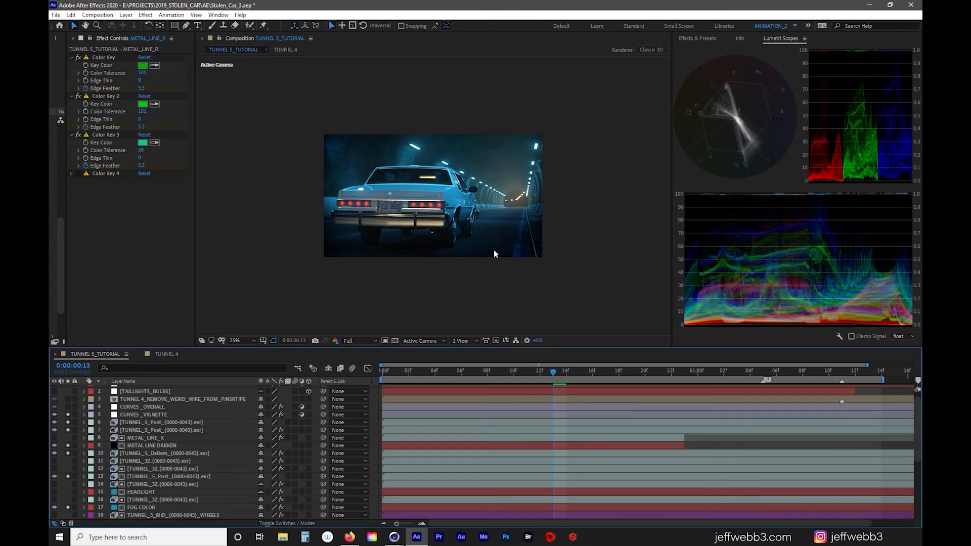
{"action": "left_click", "coordinate": [68, 407]}
Solo the TUNNEL 4_REMOVE_WEIRD_WIRE_FROM_PINSRTIPE layer and examine its mask outline at the frame's edge
{"action": "scroll", "coordinate": [67, 403], "scroll_direction": "up", "scroll_amount": 1}
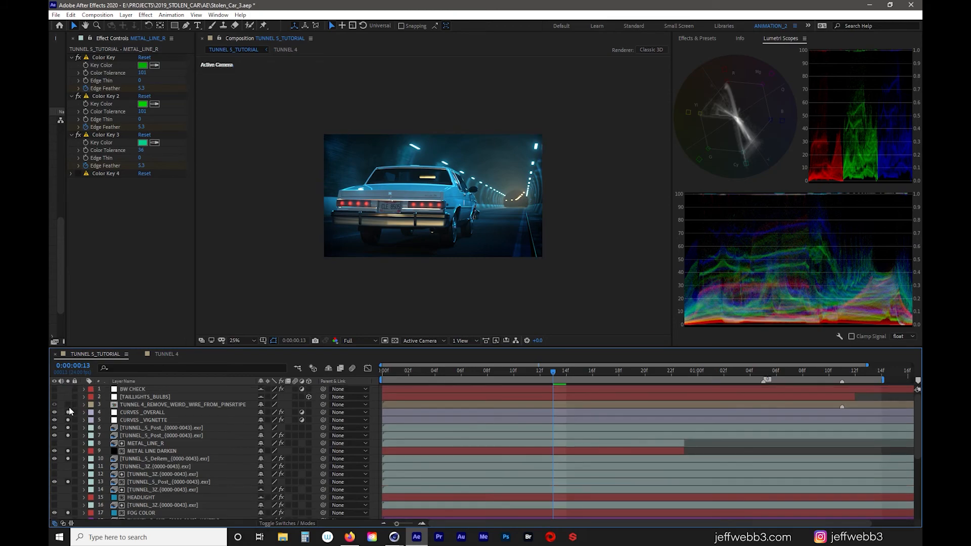
{"action": "left_click", "coordinate": [68, 404]}
{"action": "left_click", "coordinate": [149, 397]}
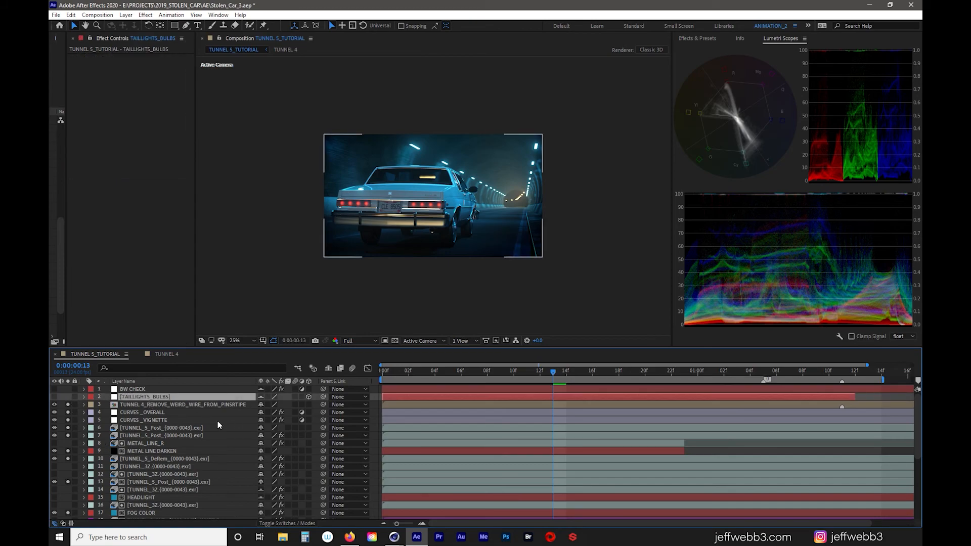
{"action": "left_click", "coordinate": [186, 405]}
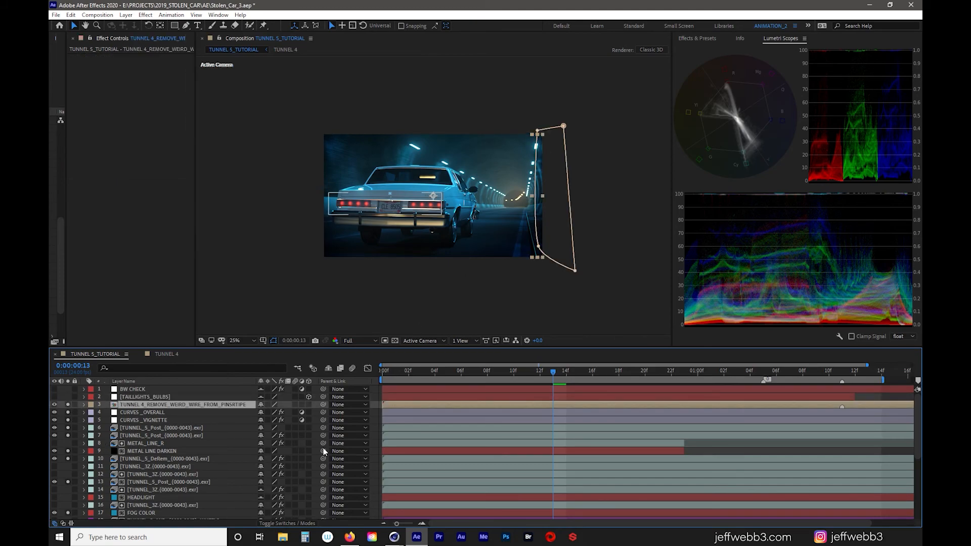
{"action": "left_click", "coordinate": [375, 423]}
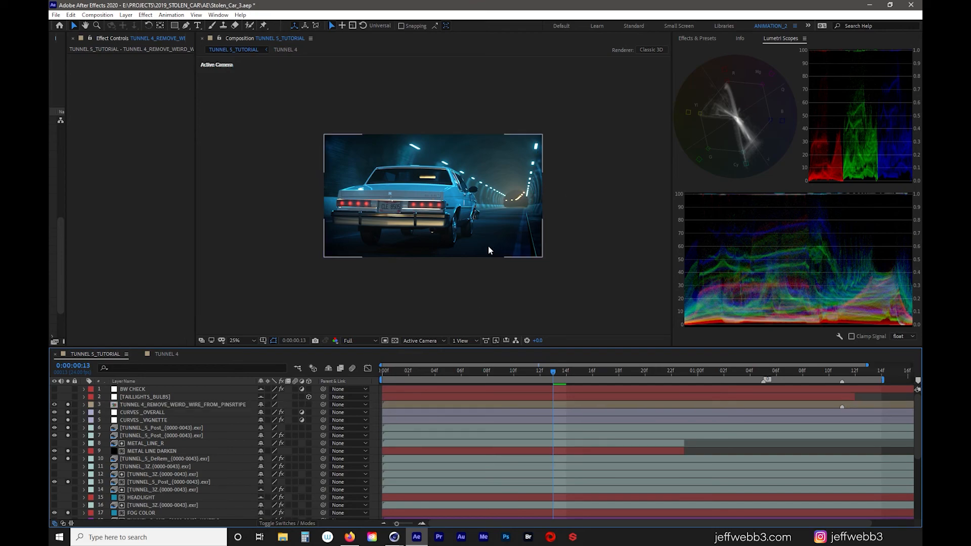
Fit the composition to its viewer and widen the viewer at the expense of the effect controls
{"action": "left_click", "coordinate": [238, 340]}
{"action": "left_click", "coordinate": [243, 360]}
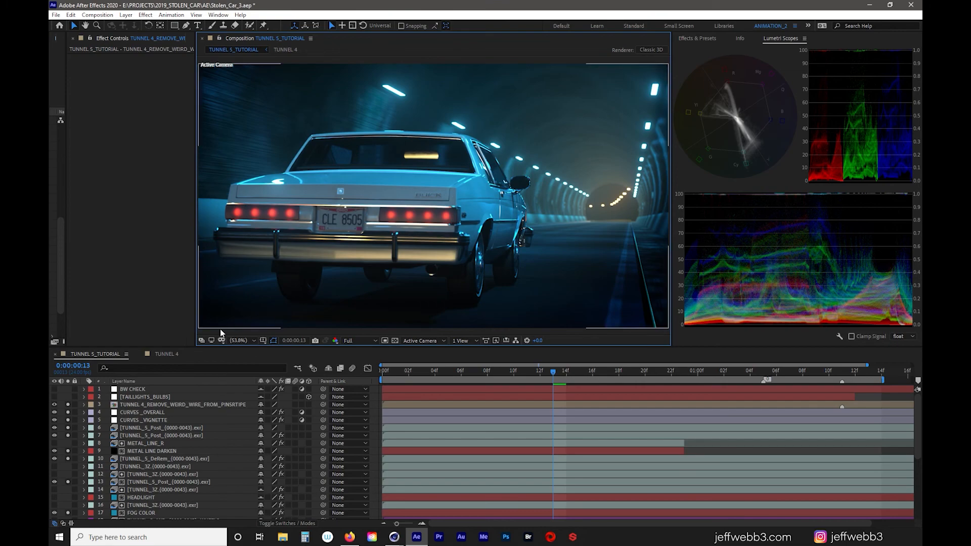
{"action": "left_click_drag", "start_coordinate": [196, 331], "coordinate": [120, 333]}
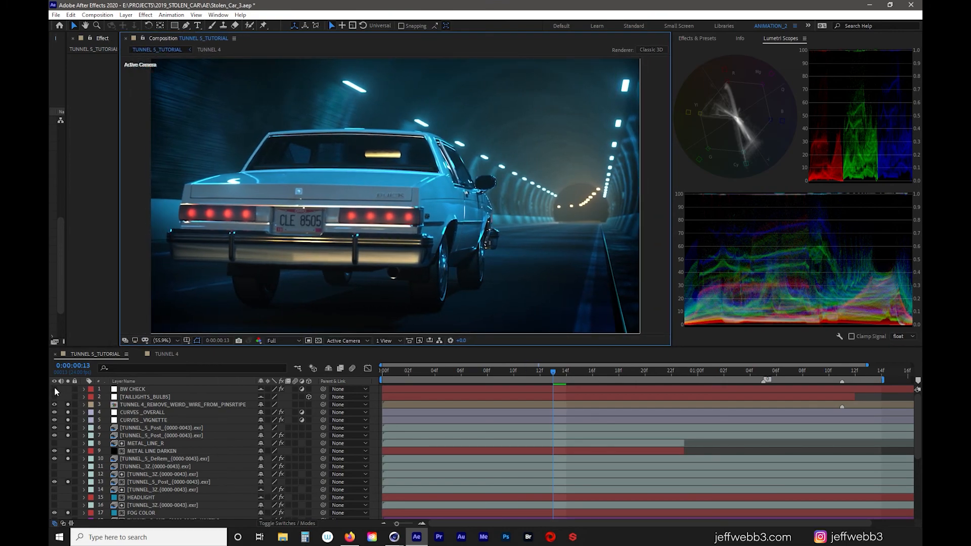
Inspect the Hue/Saturation settings on the BW CHECK adjustment layer, then widen the composition viewer again
{"action": "left_click", "coordinate": [136, 390]}
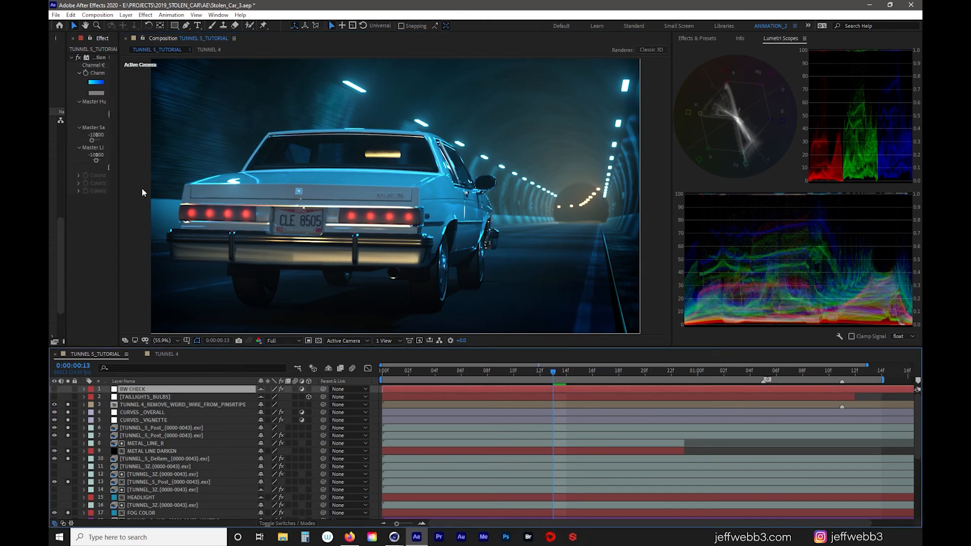
{"action": "left_click_drag", "start_coordinate": [120, 93], "coordinate": [211, 94]}
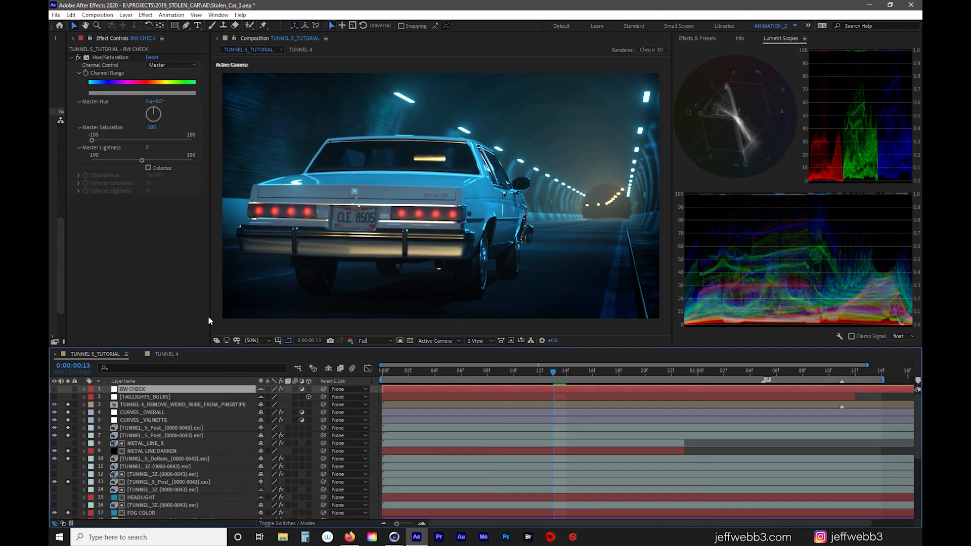
{"action": "left_click_drag", "start_coordinate": [210, 316], "coordinate": [105, 319]}
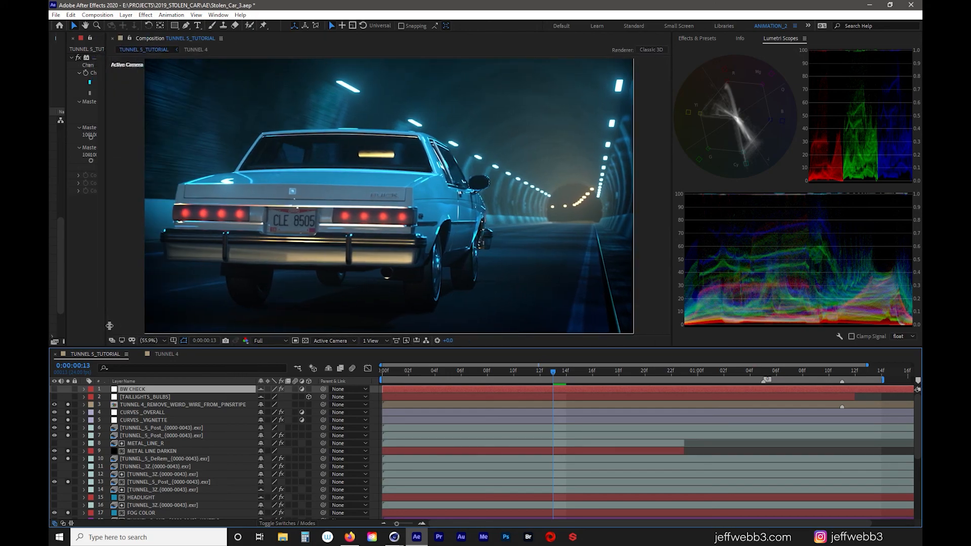
Solo the BW CHECK layer to judge the shot's values in greyscale, comparing it with the colour image
{"action": "left_click", "coordinate": [69, 388]}
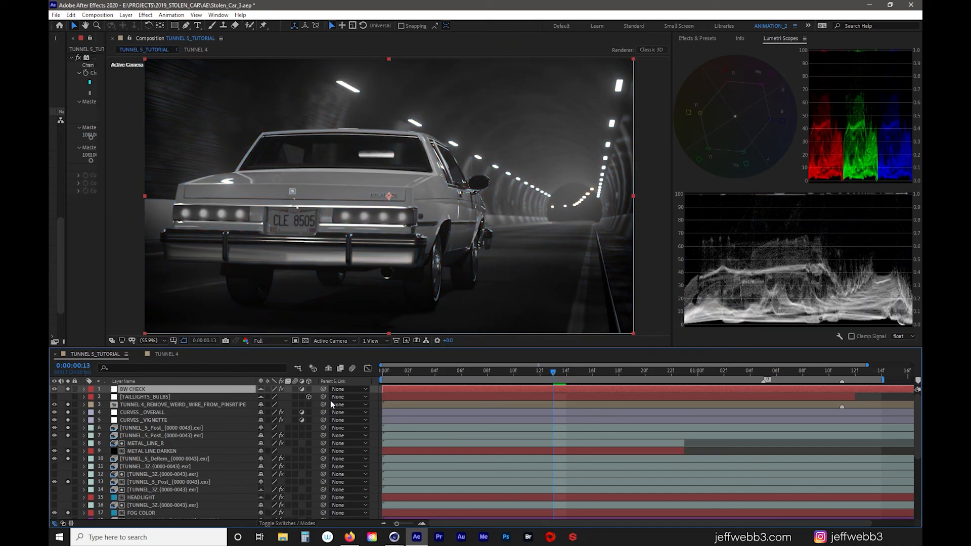
{"action": "left_click_drag", "start_coordinate": [154, 189], "coordinate": [407, 238]}
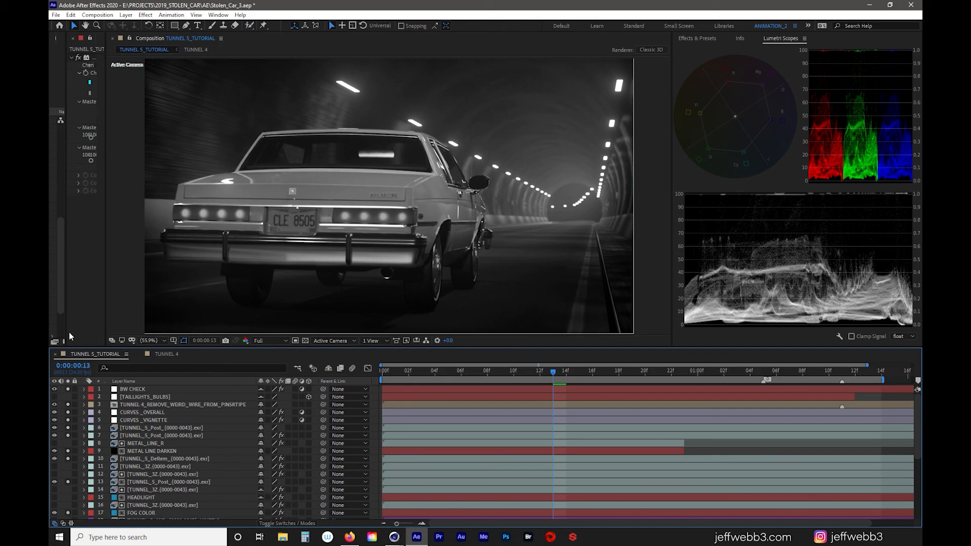
{"action": "left_click", "coordinate": [67, 389]}
{"action": "left_click", "coordinate": [67, 389]}
{"action": "left_click", "coordinate": [68, 389]}
{"action": "left_click", "coordinate": [67, 389]}
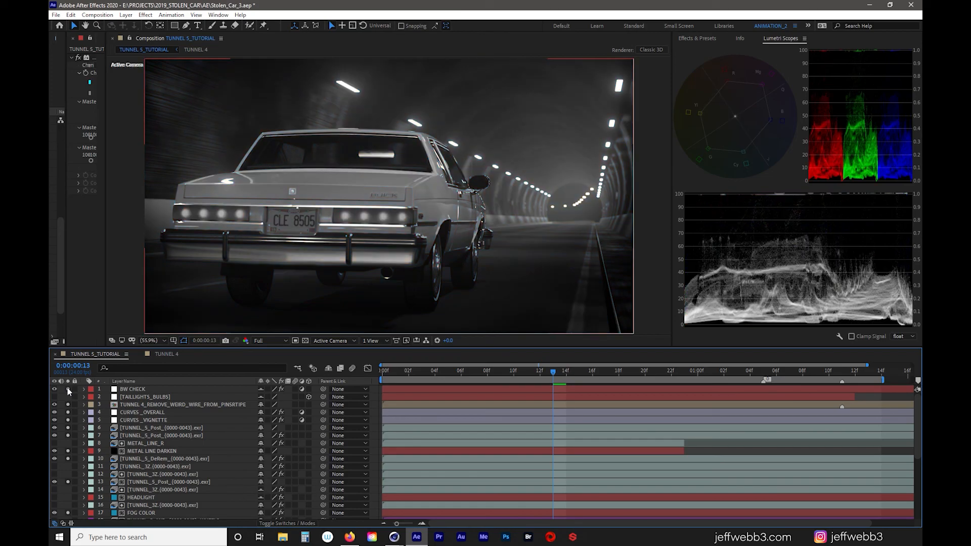
Remove the solo from all layers in the stack and hide the BW CHECK layer
{"action": "left_click_drag", "start_coordinate": [68, 405], "coordinate": [68, 489]}
{"action": "scroll", "coordinate": [75, 472], "scroll_direction": "down", "scroll_amount": 4}
{"action": "left_click_drag", "start_coordinate": [67, 421], "coordinate": [69, 510]}
{"action": "scroll", "coordinate": [71, 491], "scroll_direction": "down", "scroll_amount": 2}
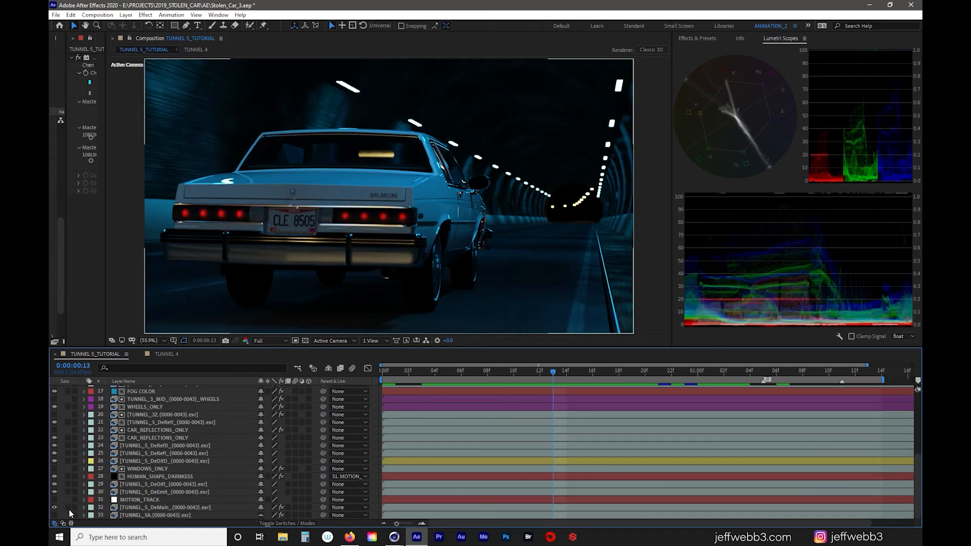
{"action": "scroll", "coordinate": [159, 486], "scroll_direction": "up", "scroll_amount": 5}
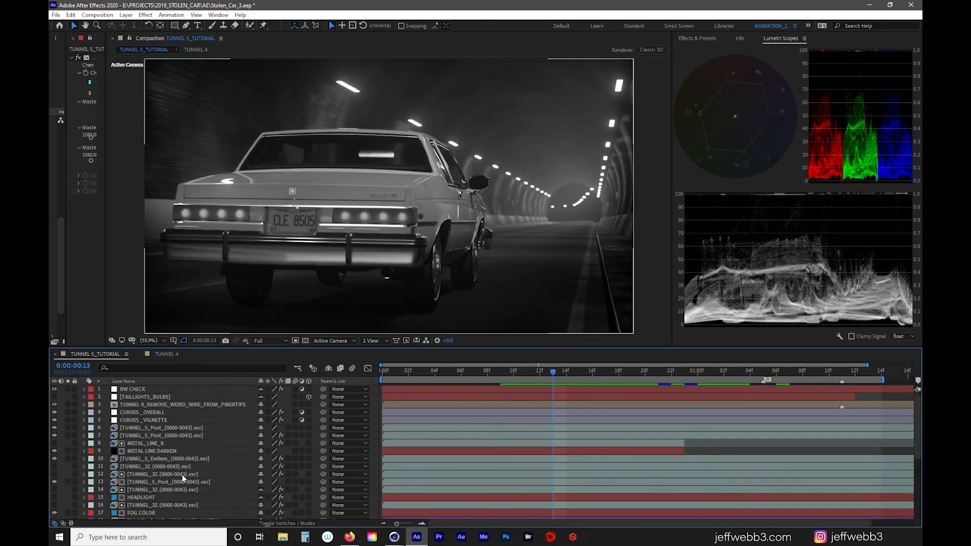
{"action": "left_click", "coordinate": [53, 388]}
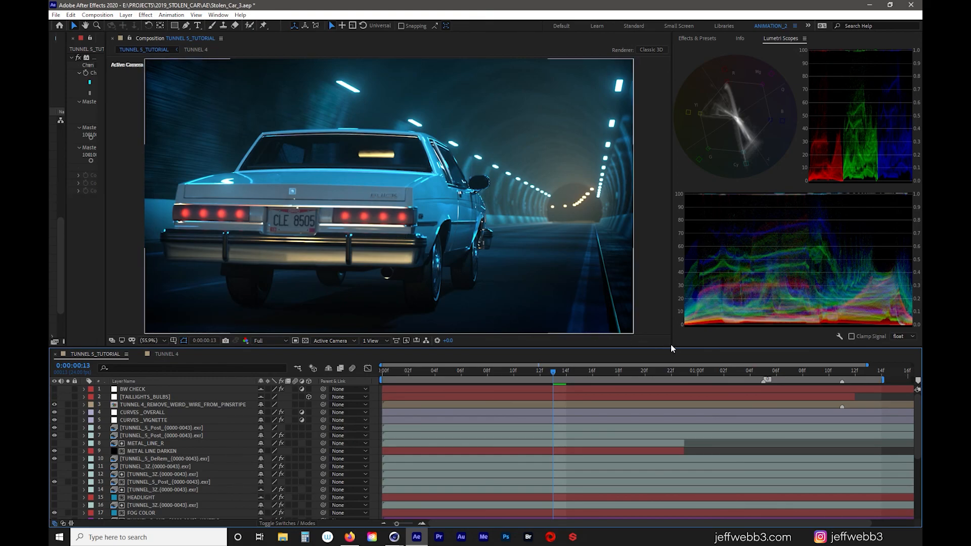
Shrink the timeline's height to enlarge the composition viewer and scopes
{"action": "left_click_drag", "start_coordinate": [671, 347], "coordinate": [675, 370]}
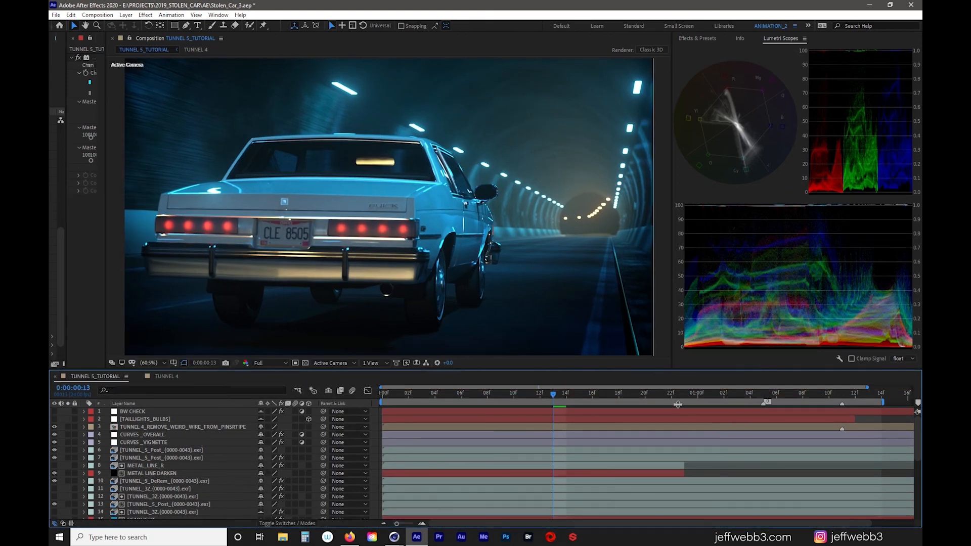
{"action": "left_click_drag", "start_coordinate": [677, 404], "coordinate": [676, 406]}
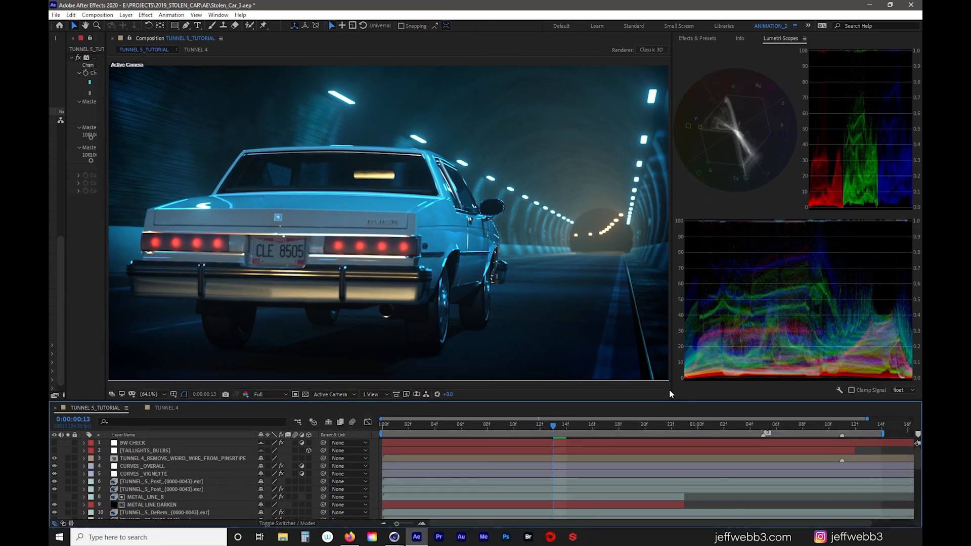